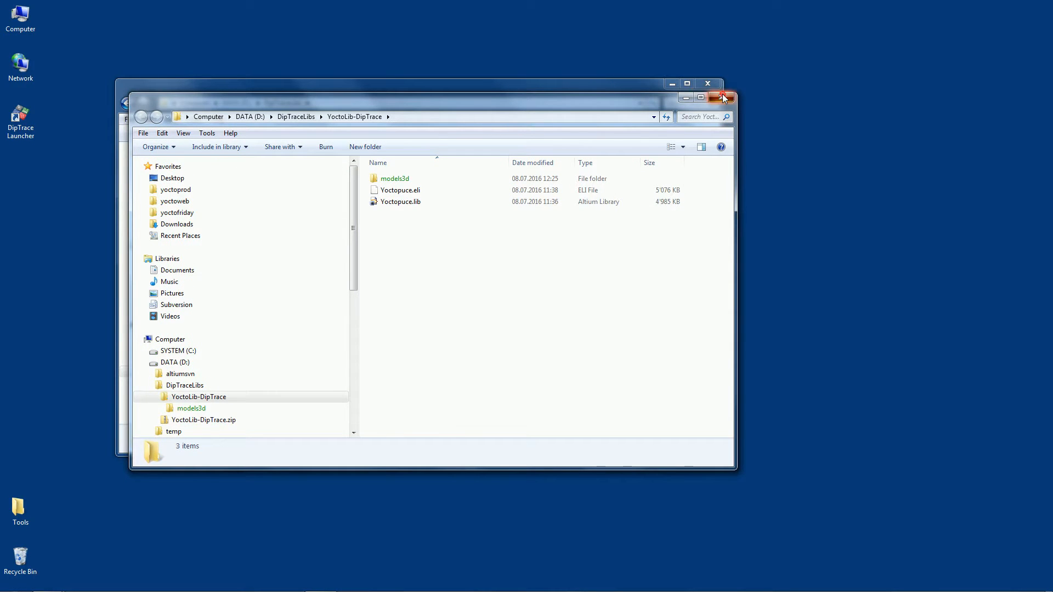
Step: Close both open folder windows and start PCB Layout from the DipTrace Launcher
click(722, 96)
click(713, 86)
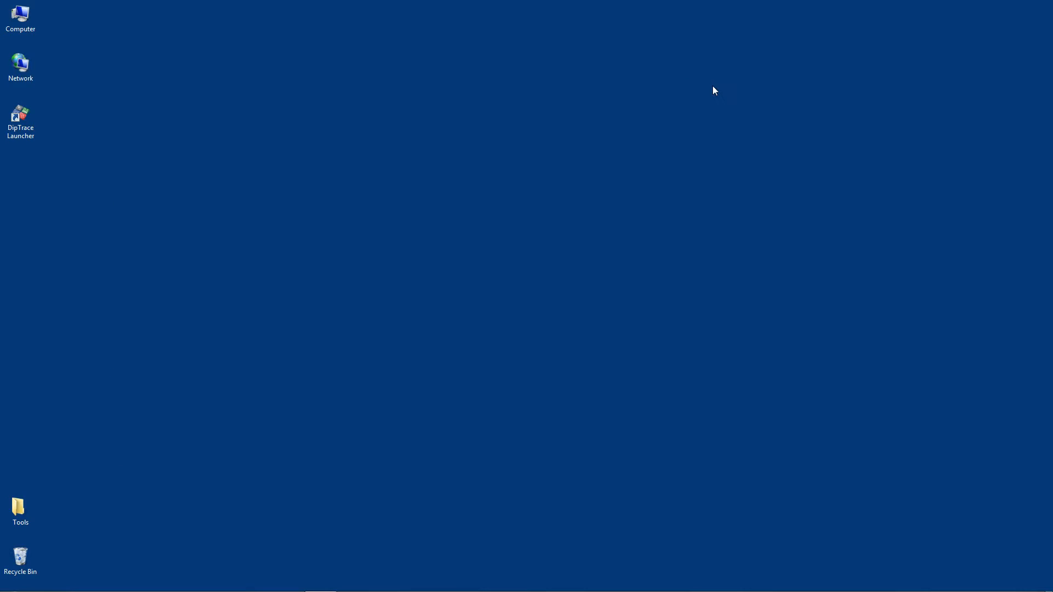
double_click(24, 114)
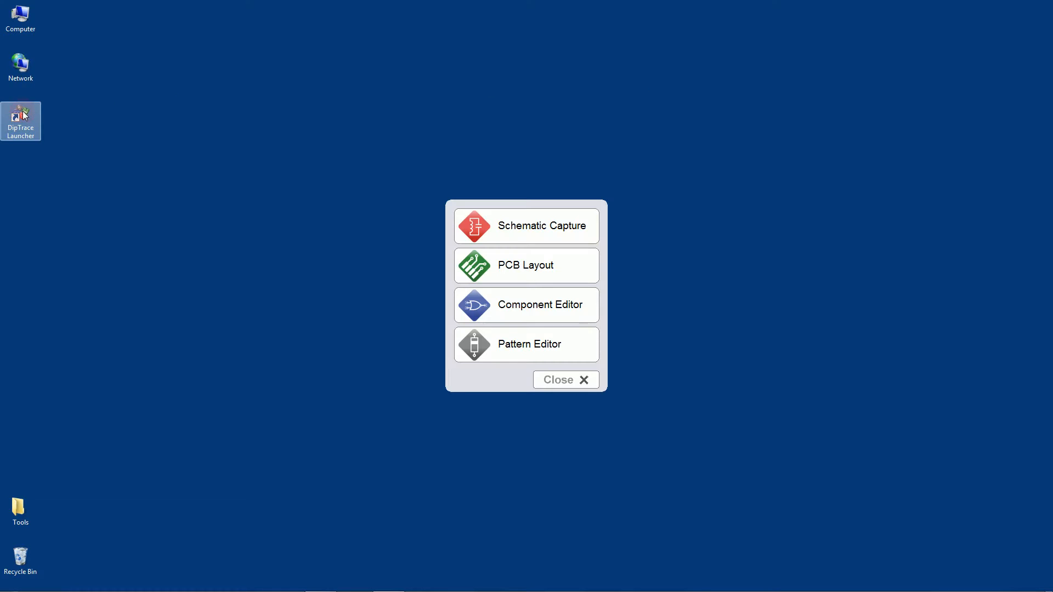
click(546, 277)
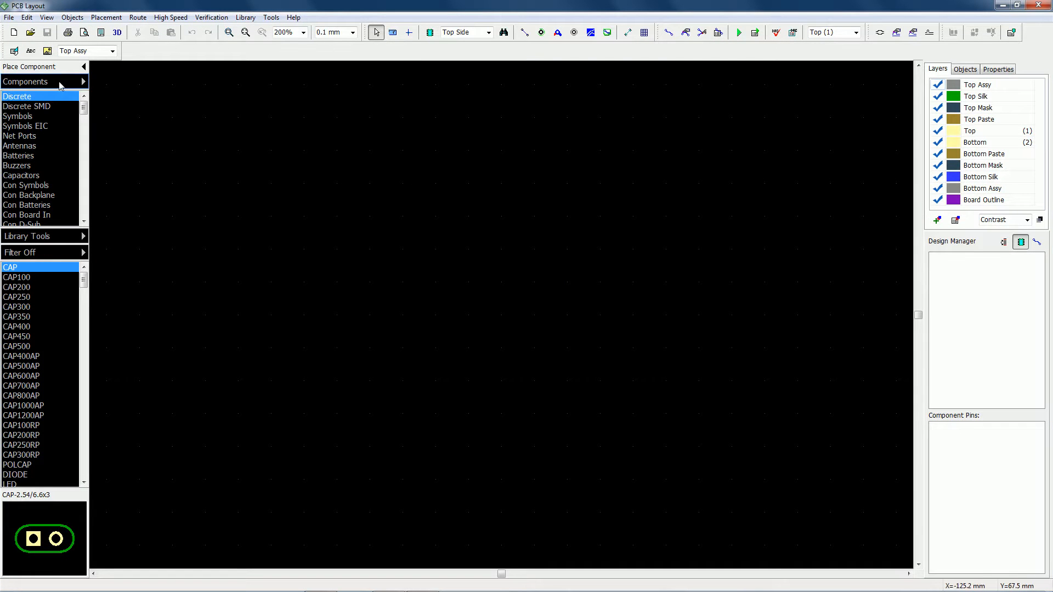
Step: Add the component library Yoctopuce.eli from the YoctoLib-DipTrace folder to the User Components group in the library setup
click(81, 77)
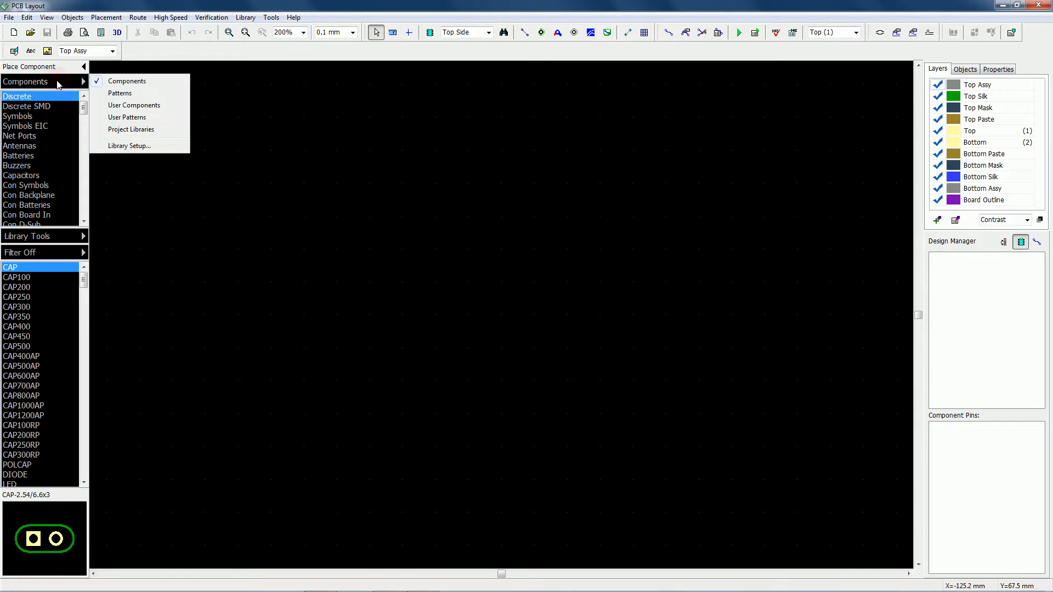
click(130, 145)
click(395, 217)
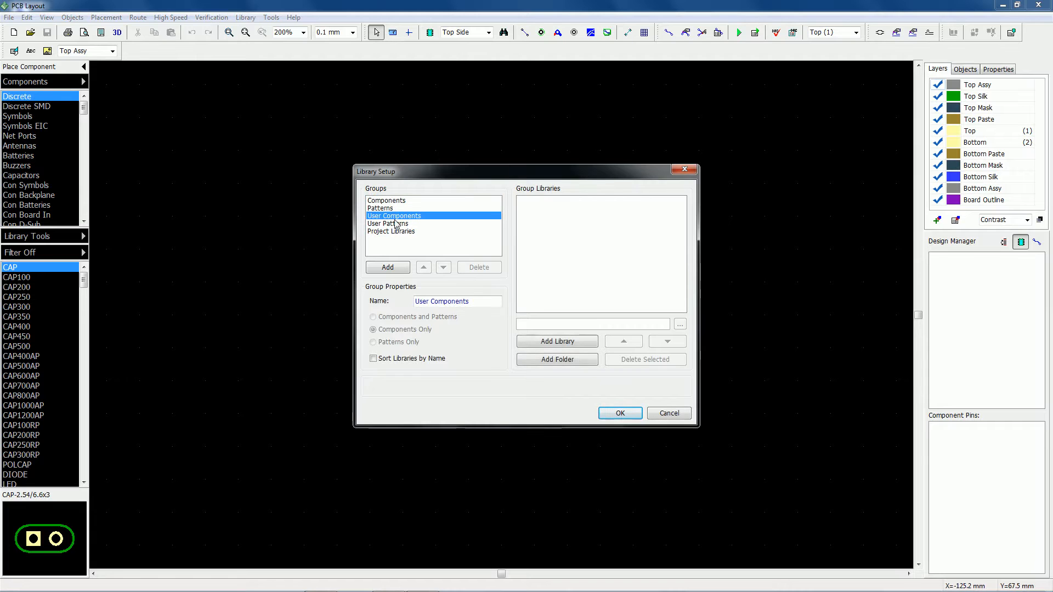
click(558, 340)
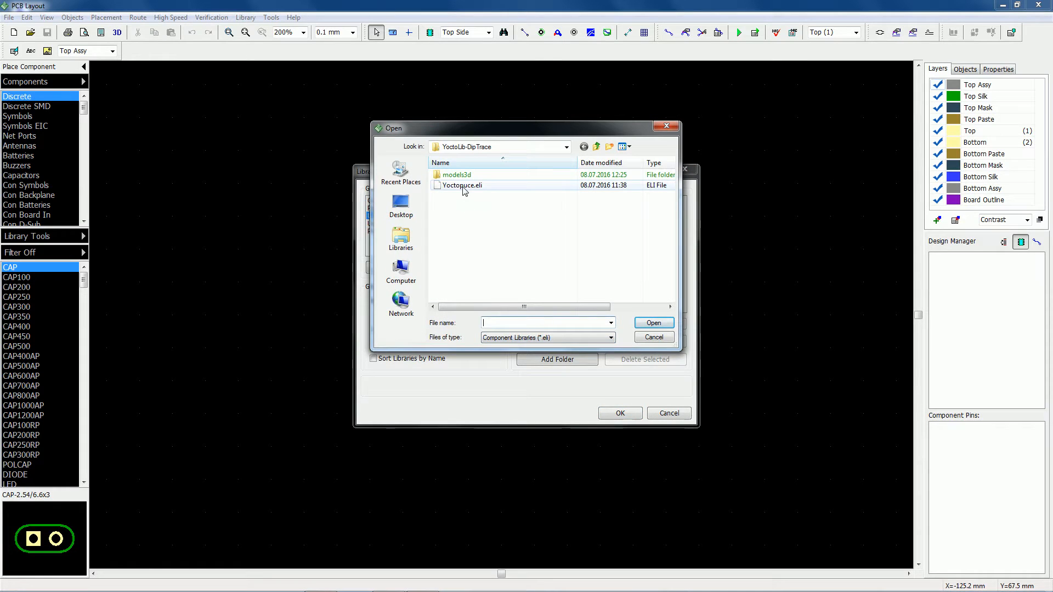
click(463, 186)
click(650, 323)
Step: Add the pattern library Yoctopuce.lib to the User Patterns group and accept the library setup
click(395, 224)
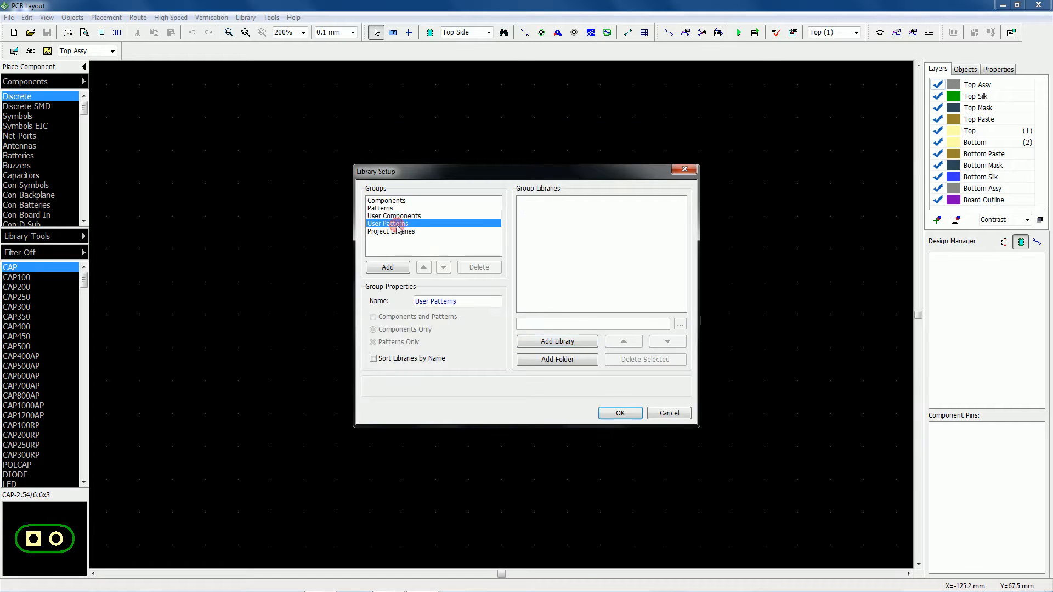
click(564, 347)
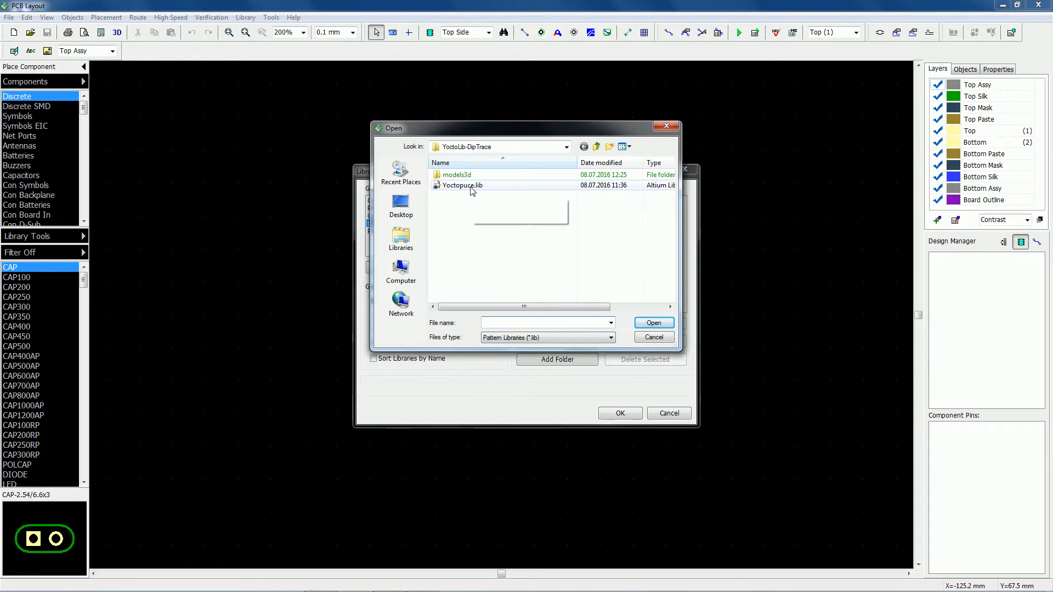
click(471, 186)
click(650, 324)
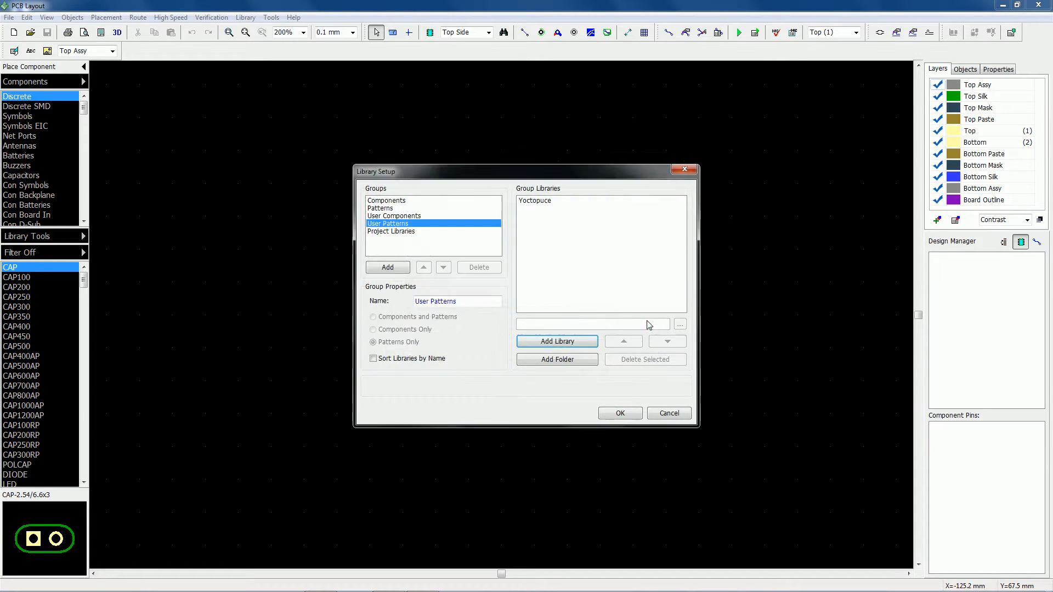
click(619, 414)
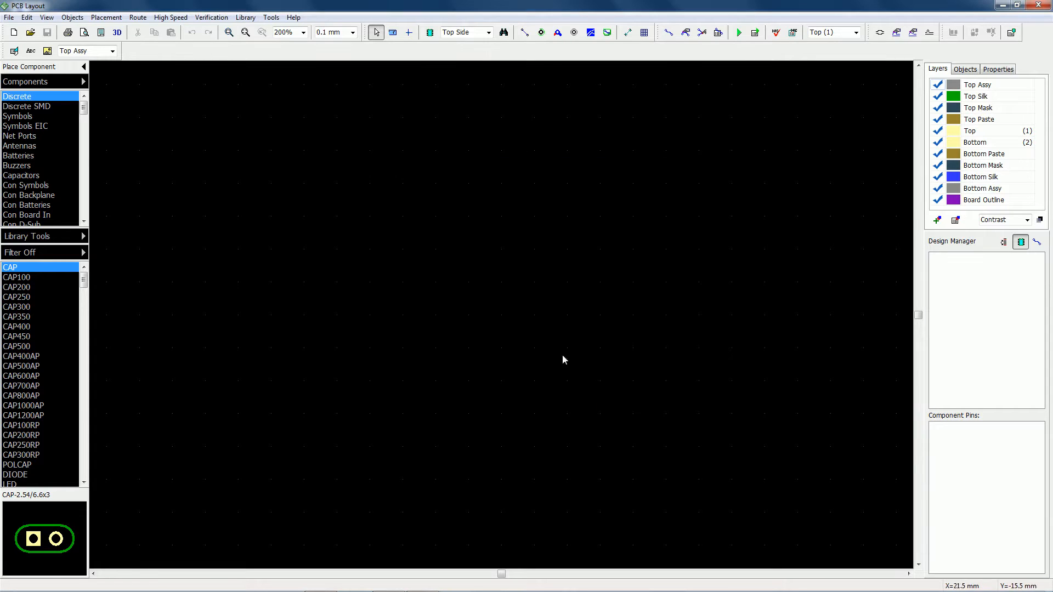
Step: Add D:\DipTraceLibs\YoctoLib-DipTrace\models3d to the 3D model folders in the pattern and model search options
click(271, 17)
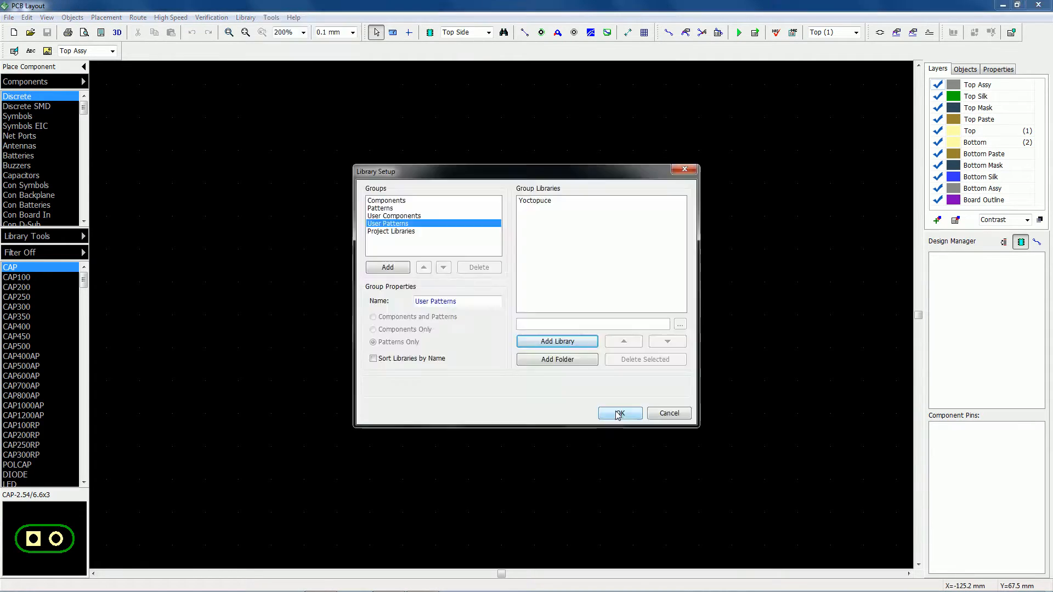
mouse_move(294, 44)
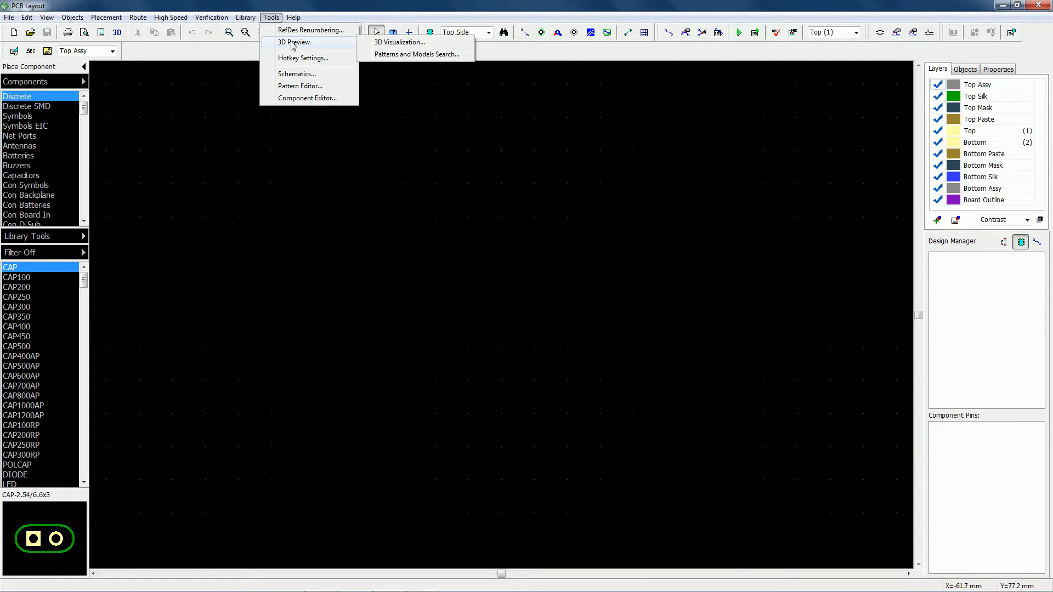
click(396, 55)
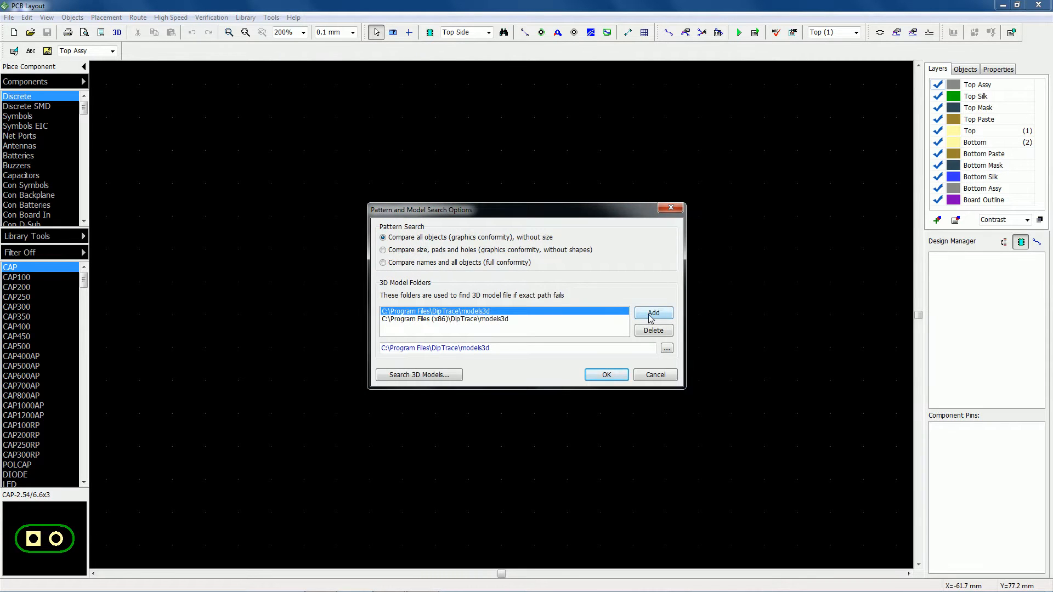
click(652, 314)
double_click(493, 307)
double_click(490, 318)
double_click(492, 343)
double_click(510, 353)
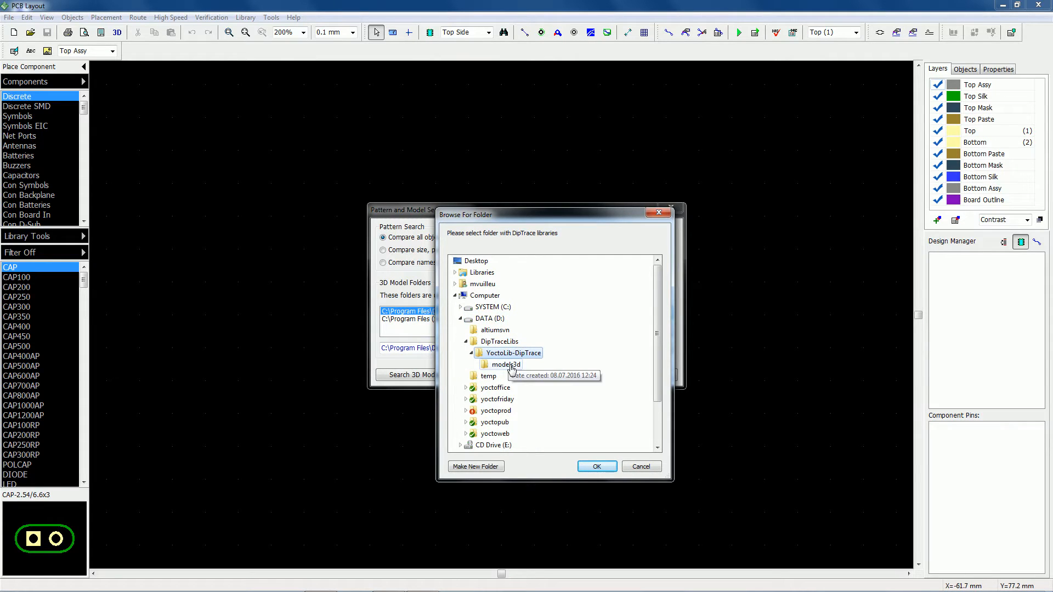
click(512, 365)
click(596, 468)
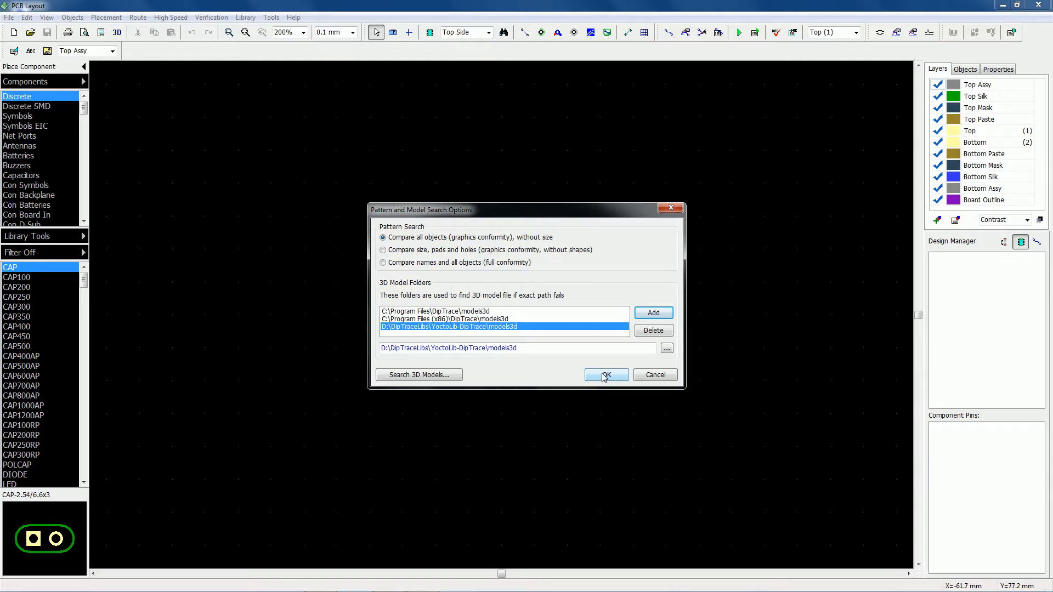
click(604, 377)
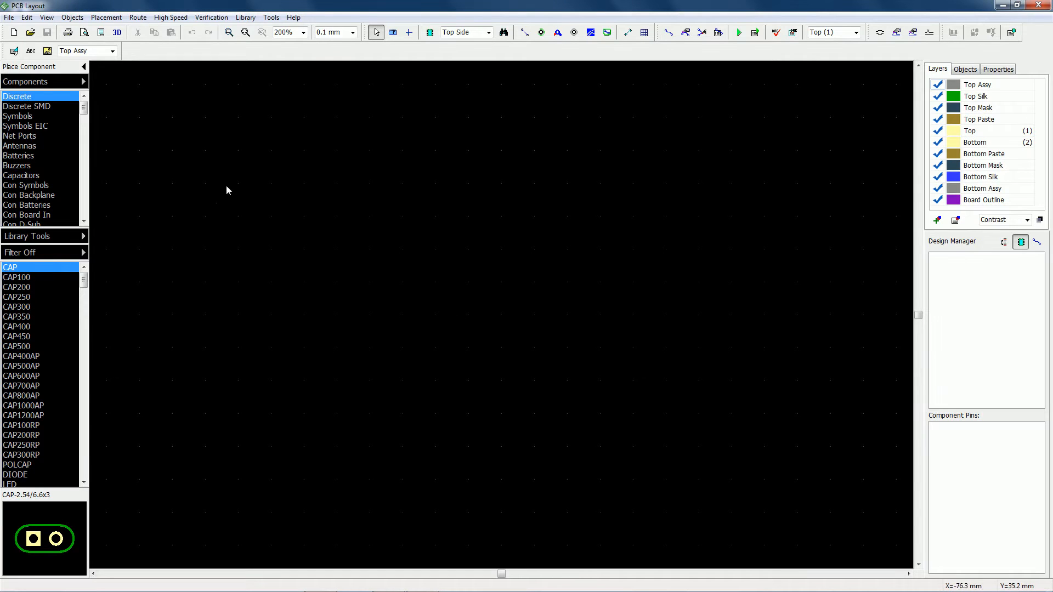
Step: Show the components of the Yoctopuce library from the User Components group
click(51, 82)
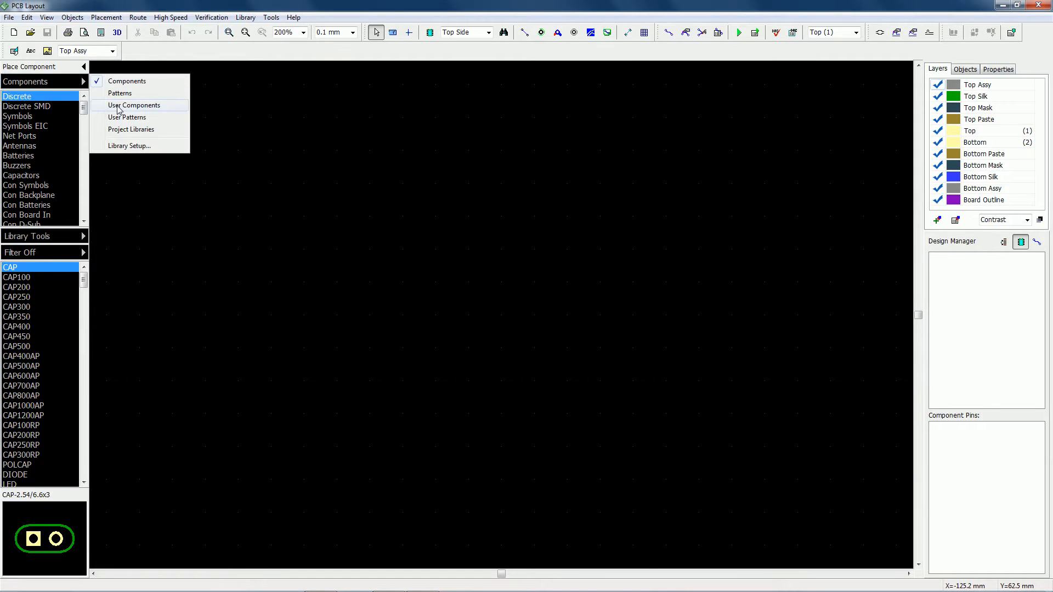
click(118, 106)
click(47, 97)
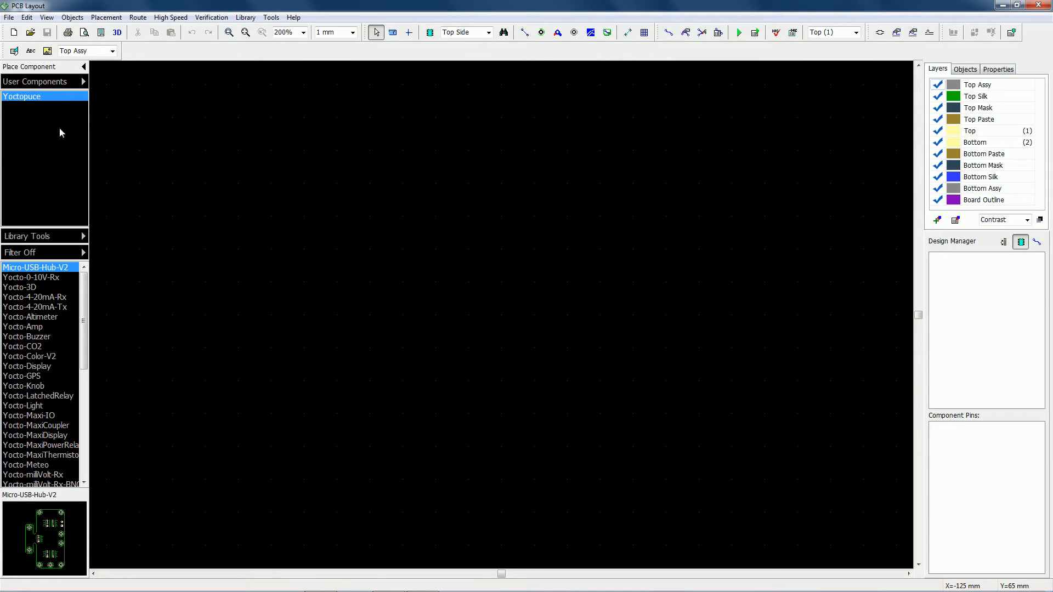
Step: Close PCB Layout, open Schematic Capture and switch its component list to the User Components group
click(1038, 5)
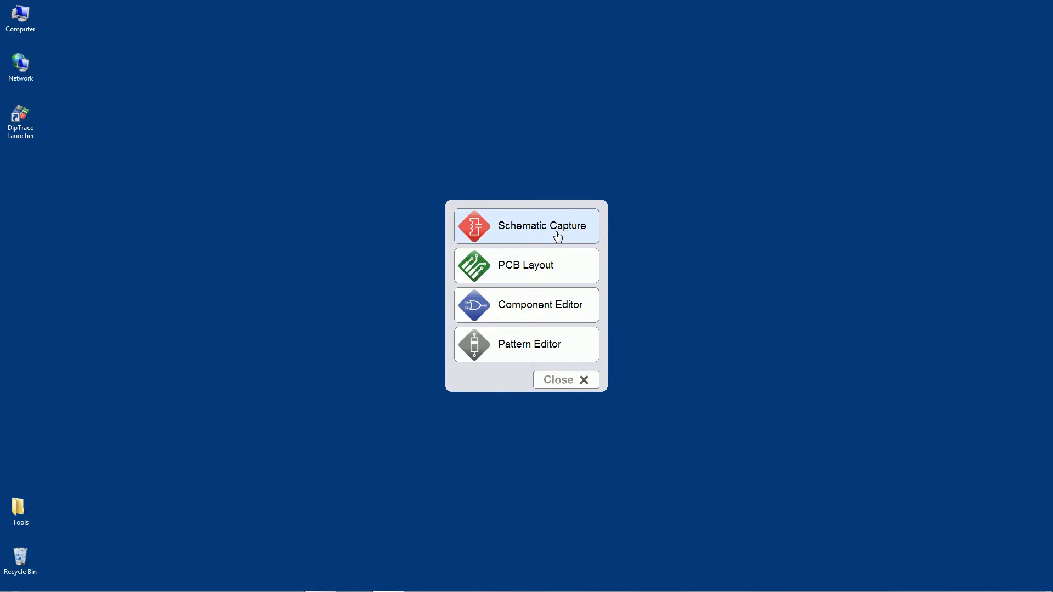
click(556, 234)
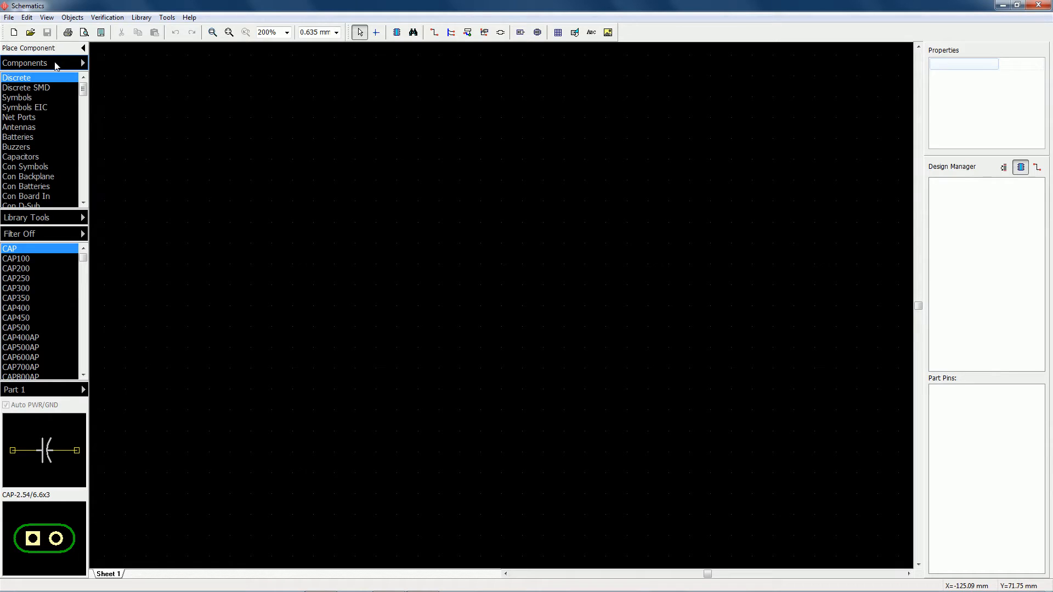
click(82, 63)
click(118, 72)
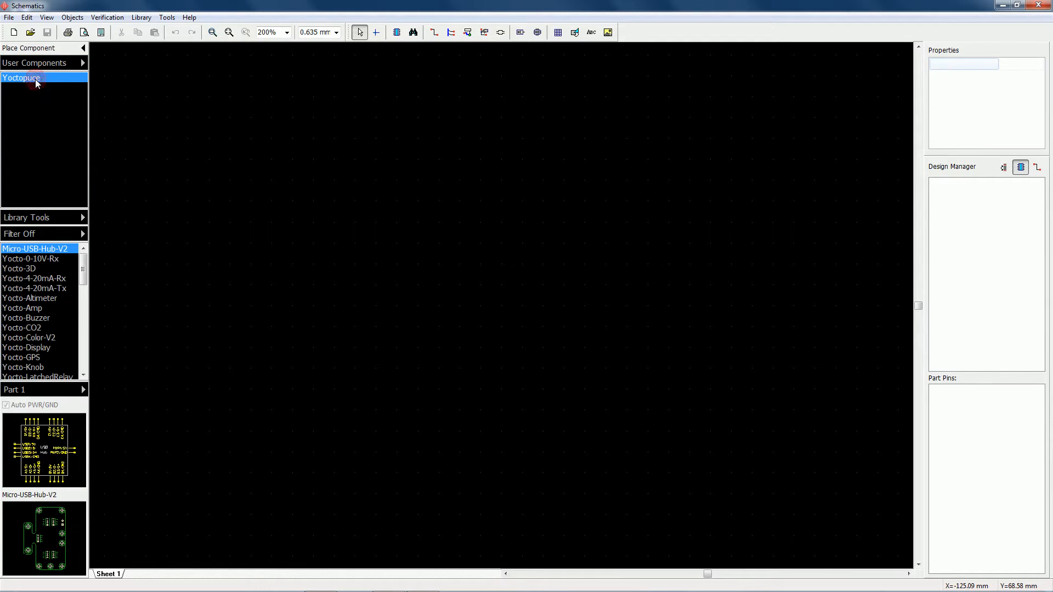
Step: Place a Micro-USB-Hub-V2 mid-sheet and two Yocto-Meteo modules to its right, one above and one below the hub's level
click(34, 249)
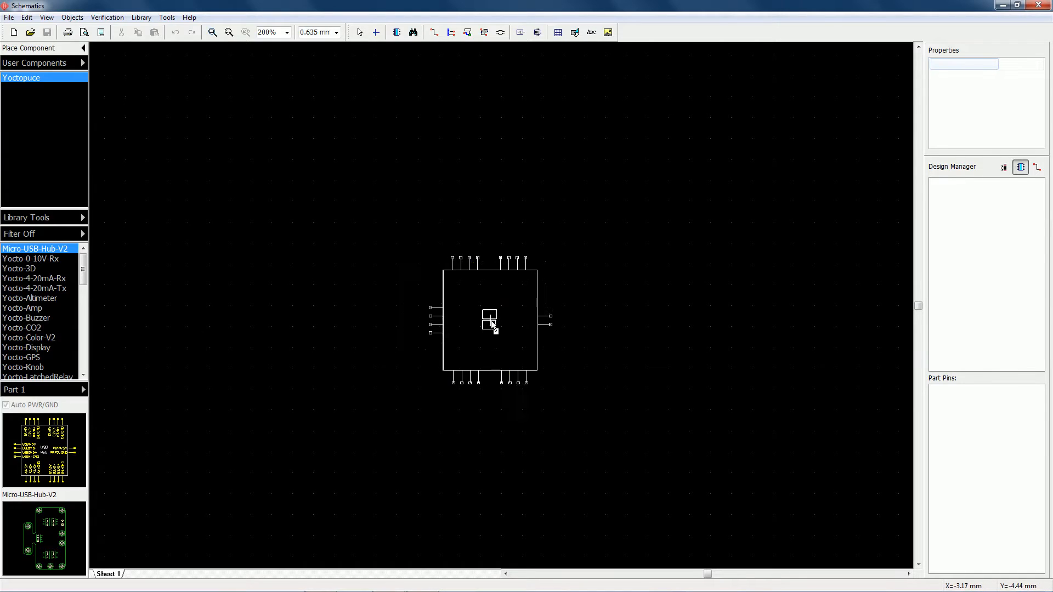
click(492, 323)
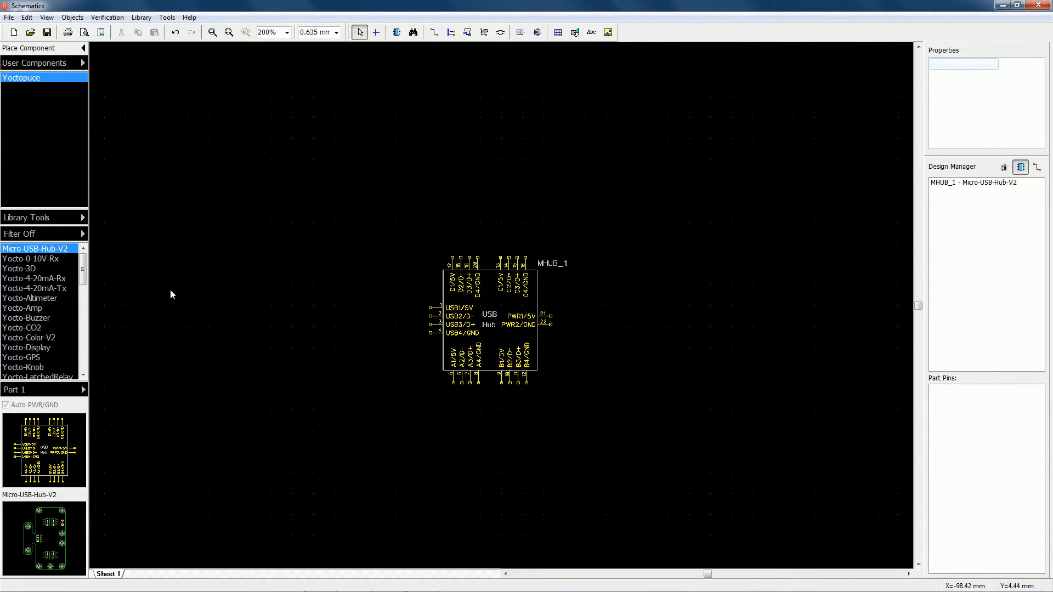
scroll(84, 271, down, 5)
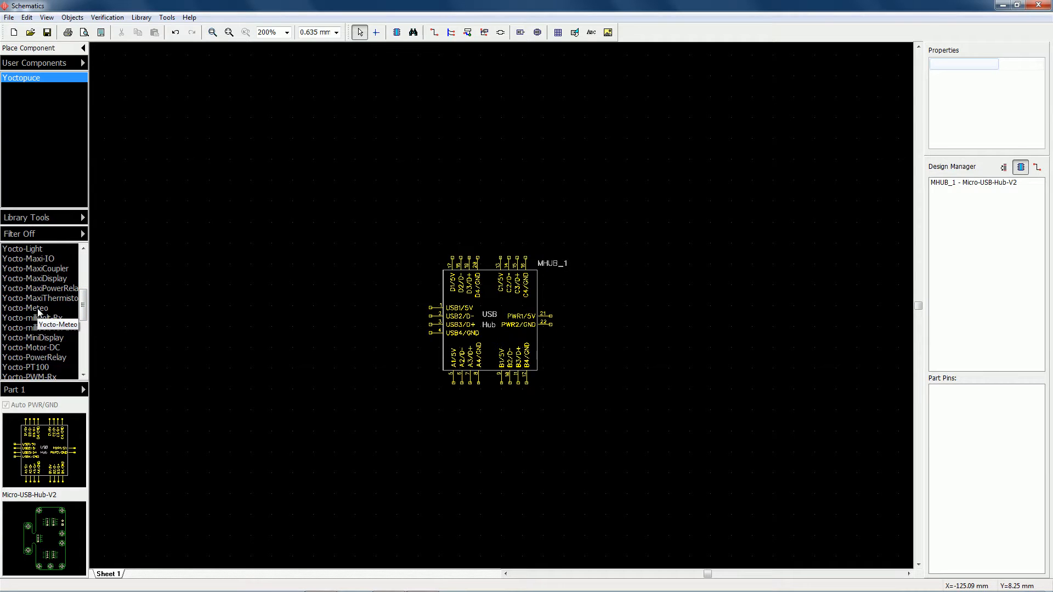
click(33, 308)
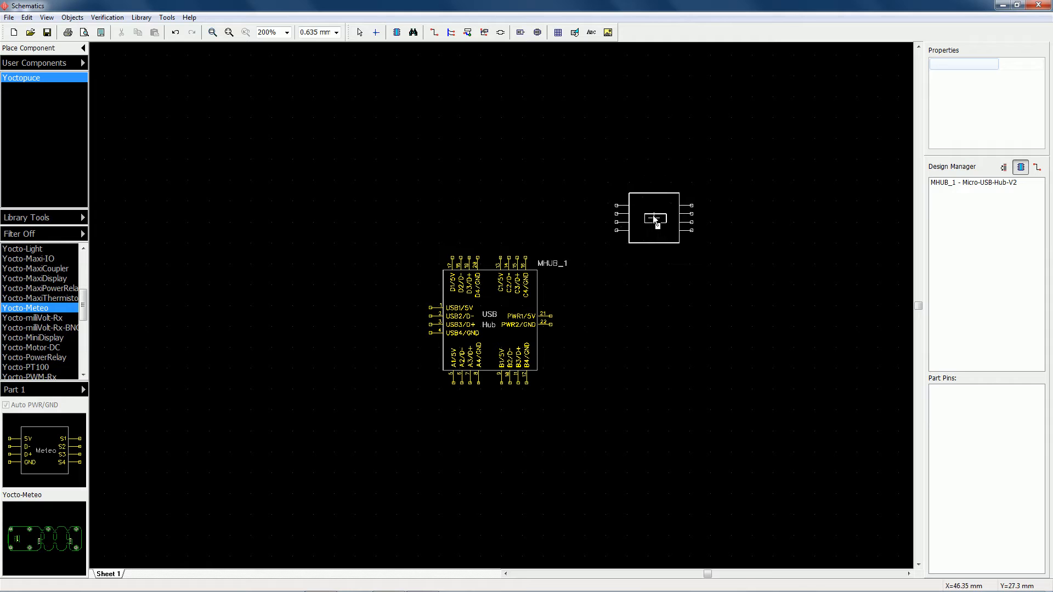
click(653, 217)
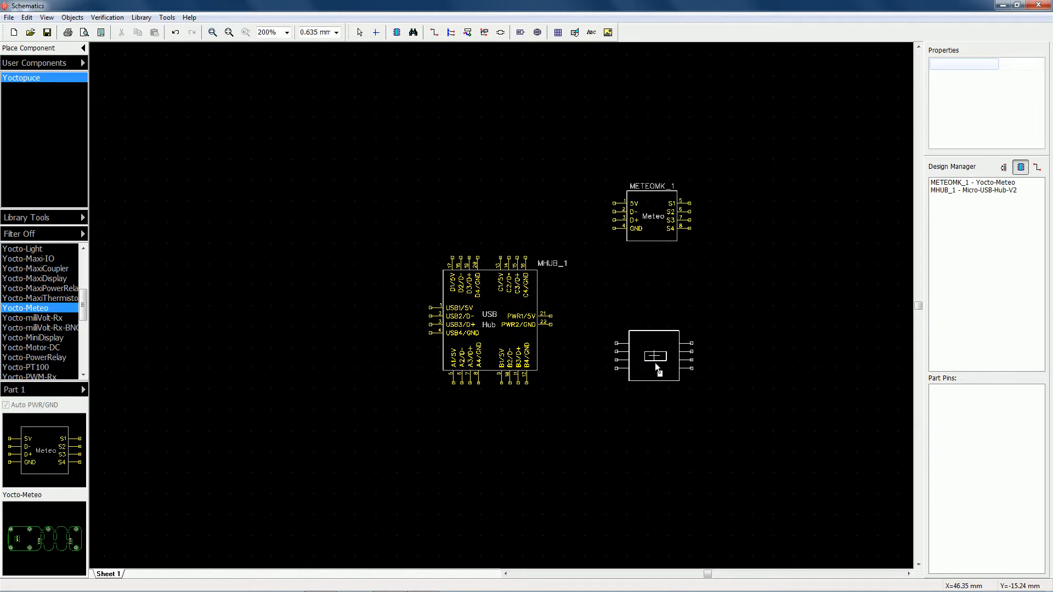
click(654, 425)
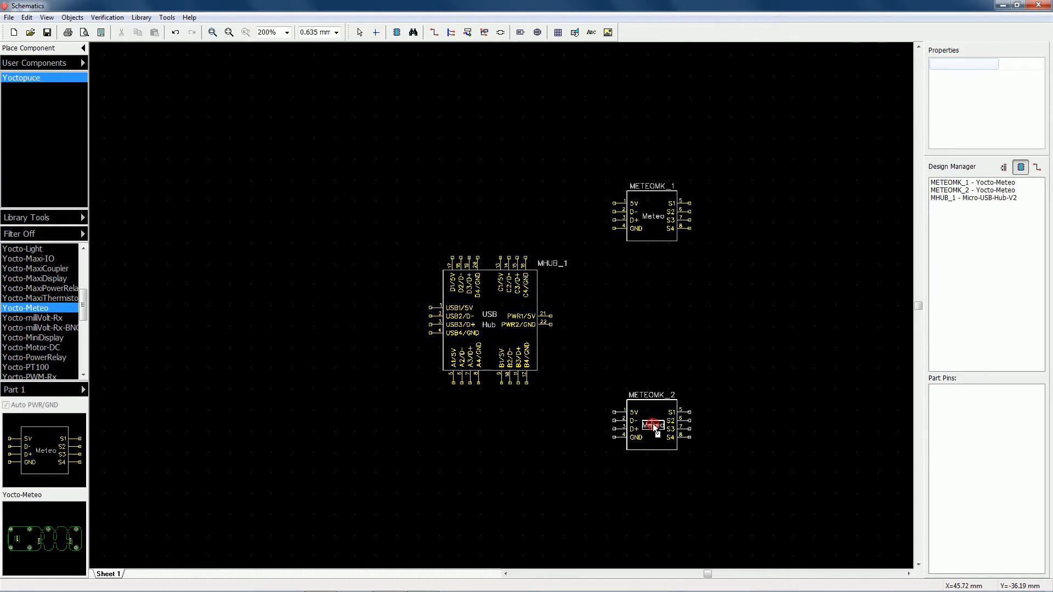
key(Escape)
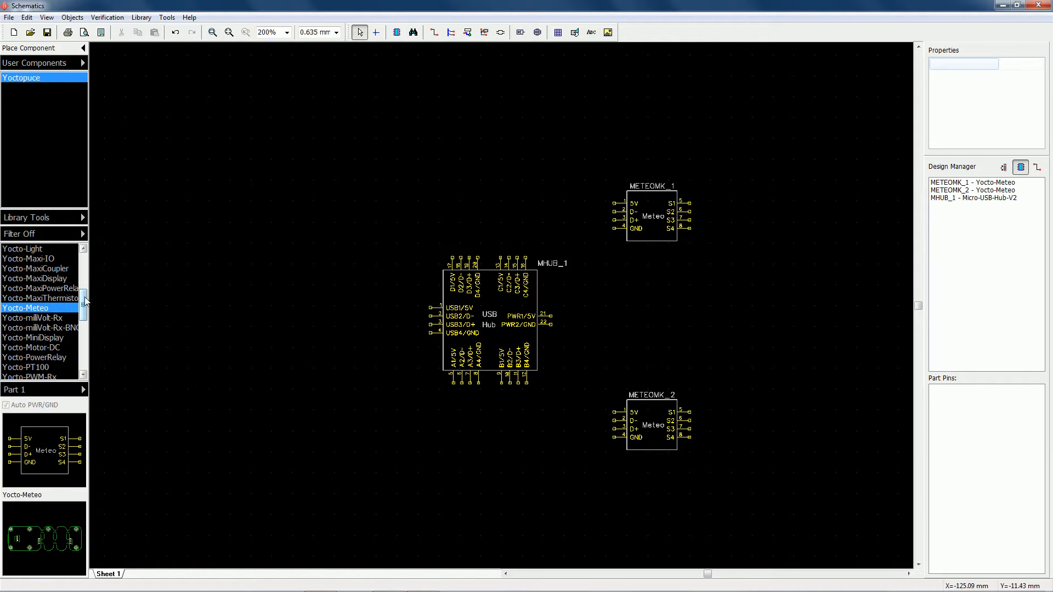
Step: Place one Yocto-MaxiPowerRelay module below and to the left of the USB hub
click(70, 289)
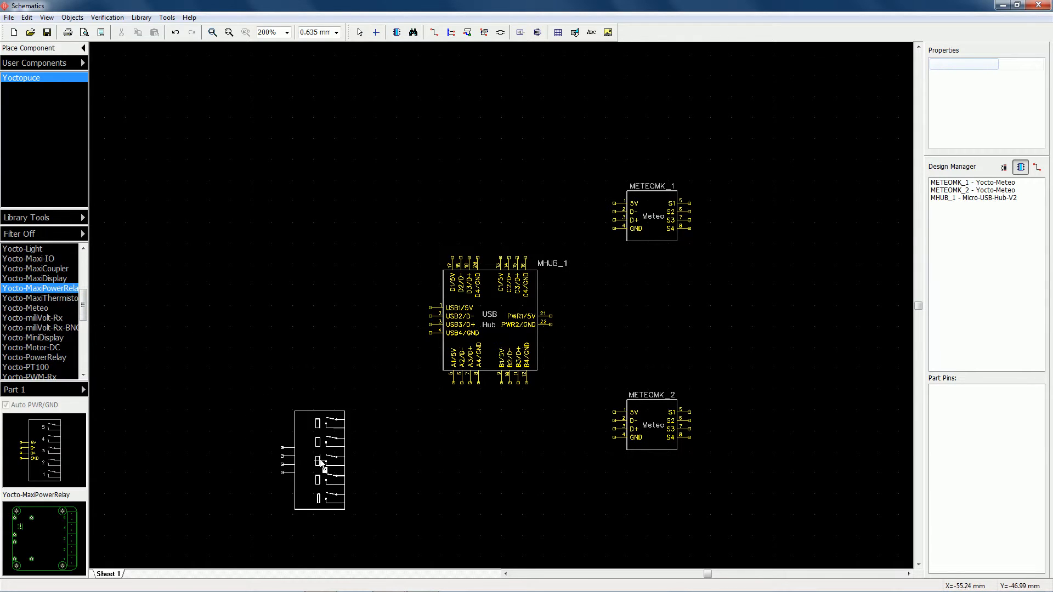
click(361, 457)
right_click(360, 453)
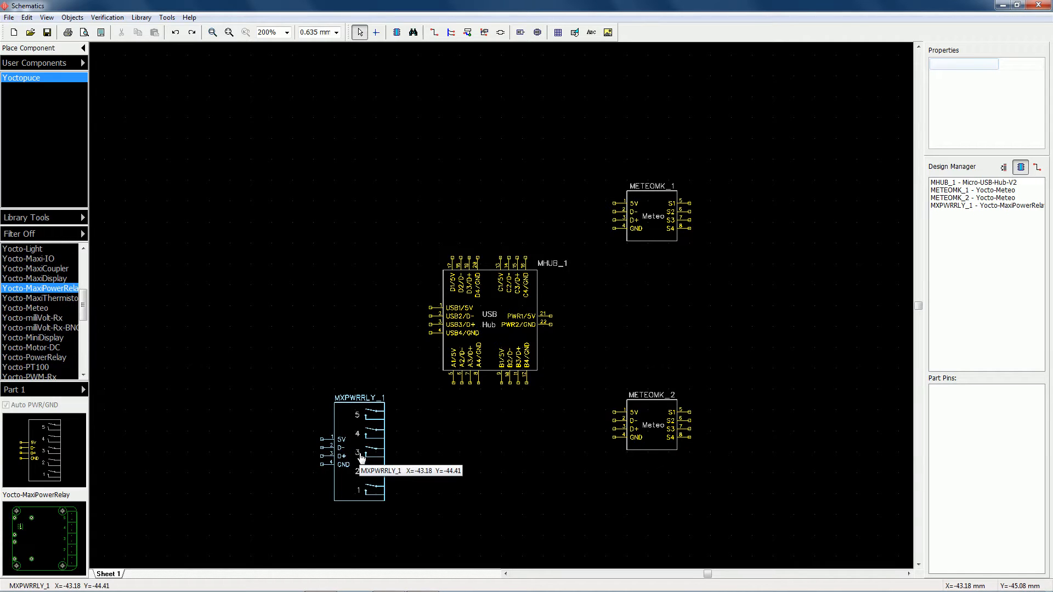
Step: Rotate the Yocto-MaxiPowerRelay symbol three times so its 5V, D-, D+ and GND pins point upward
click(362, 458)
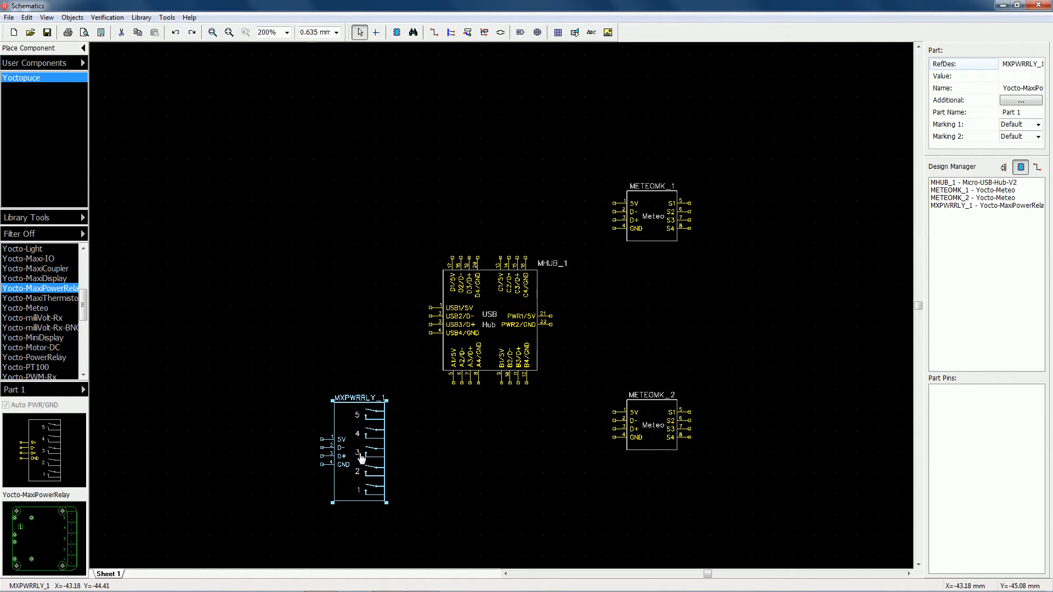
right_click(360, 454)
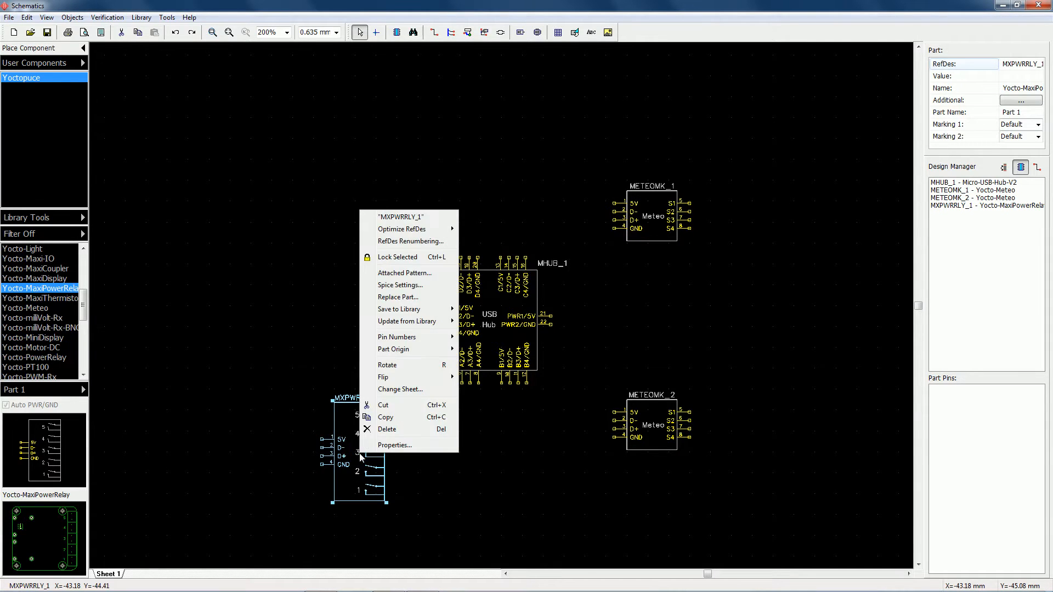
click(395, 365)
key(r)
key(r)
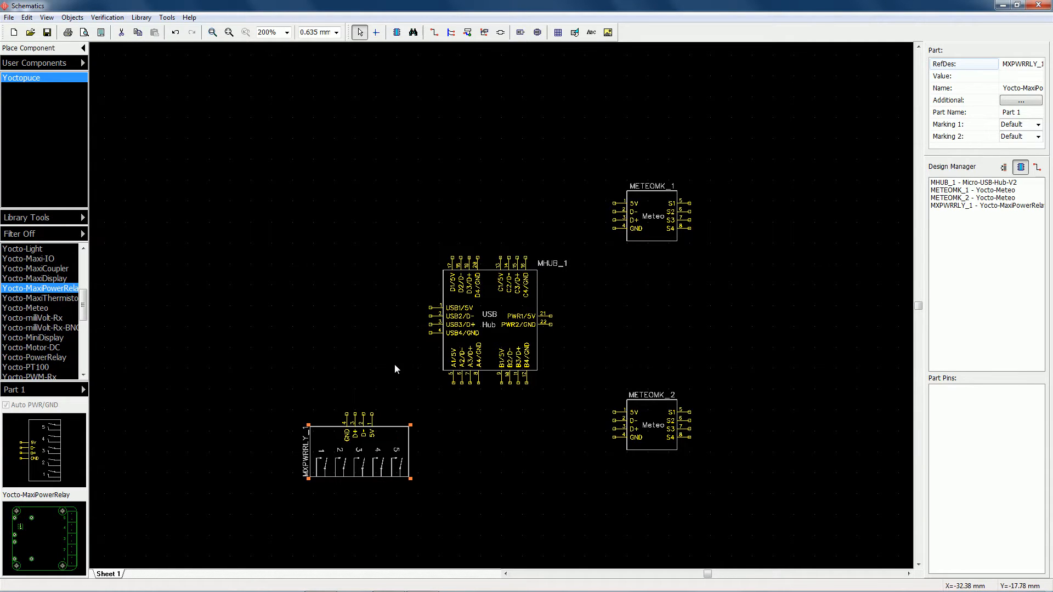
Step: Place a Yocto-Watt module above and to the left of the USB hub, rotated so its 5V, D-, D+ and GND pins point upward
drag(82, 305, 79, 347)
scroll(31, 326, down, 2)
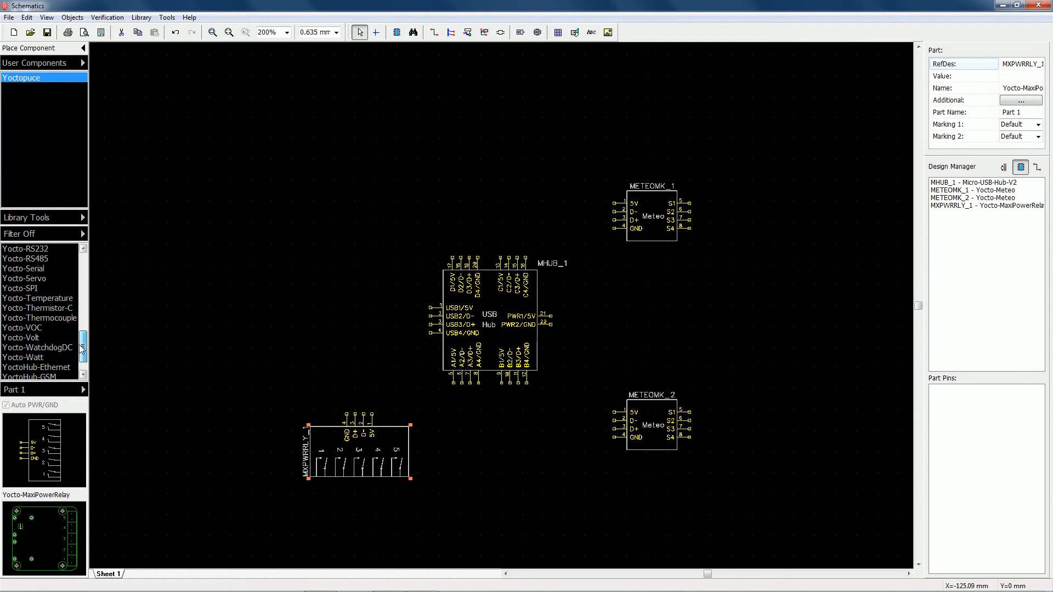
click(31, 327)
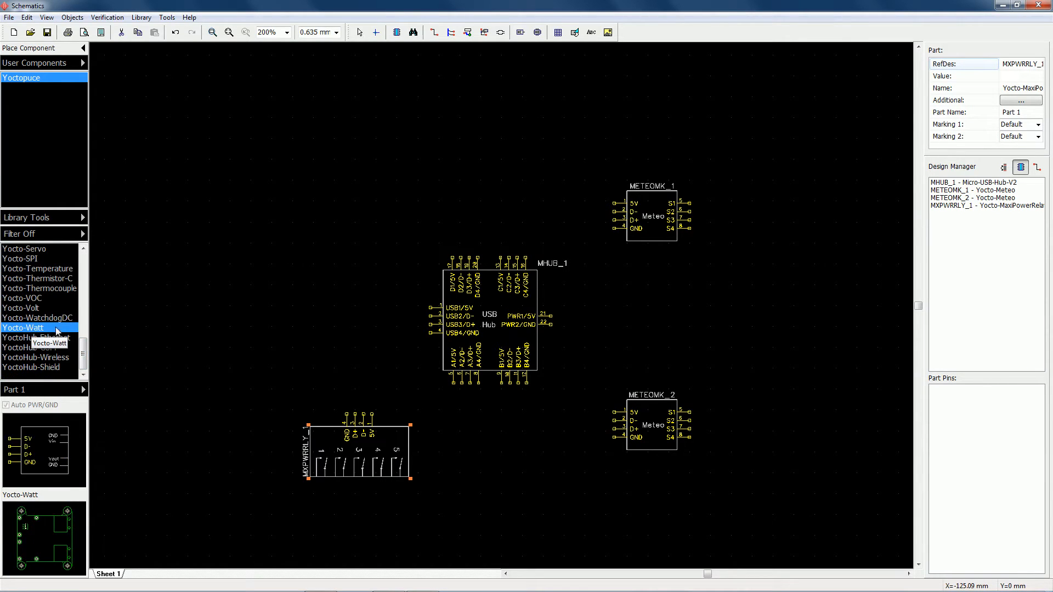
key(r)
click(336, 240)
key(Escape)
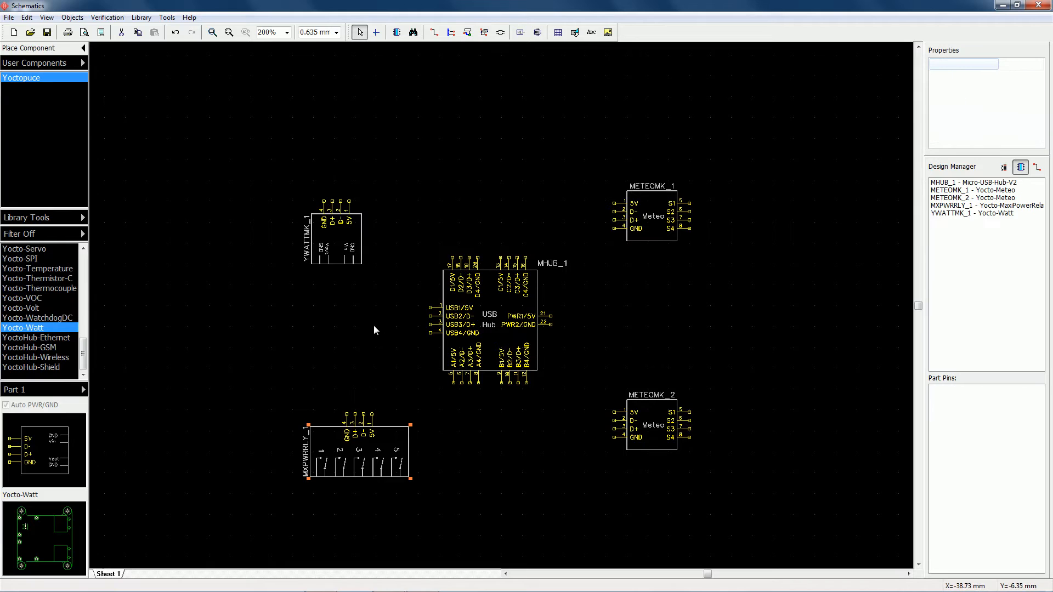
Step: Switch the component list to the standard Components group and open its Con TB Wire to Board library
click(42, 64)
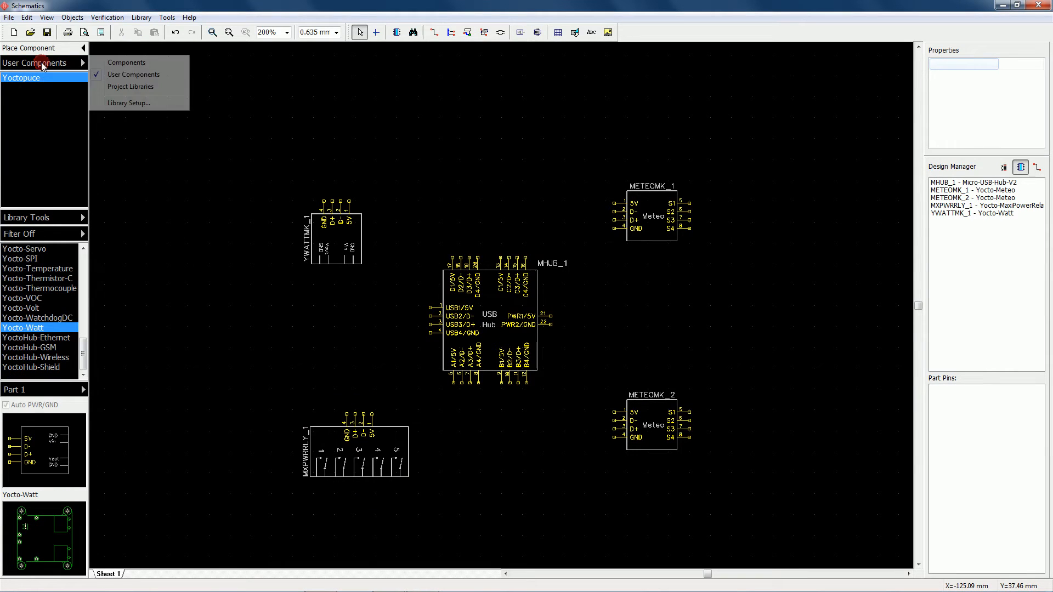
click(113, 63)
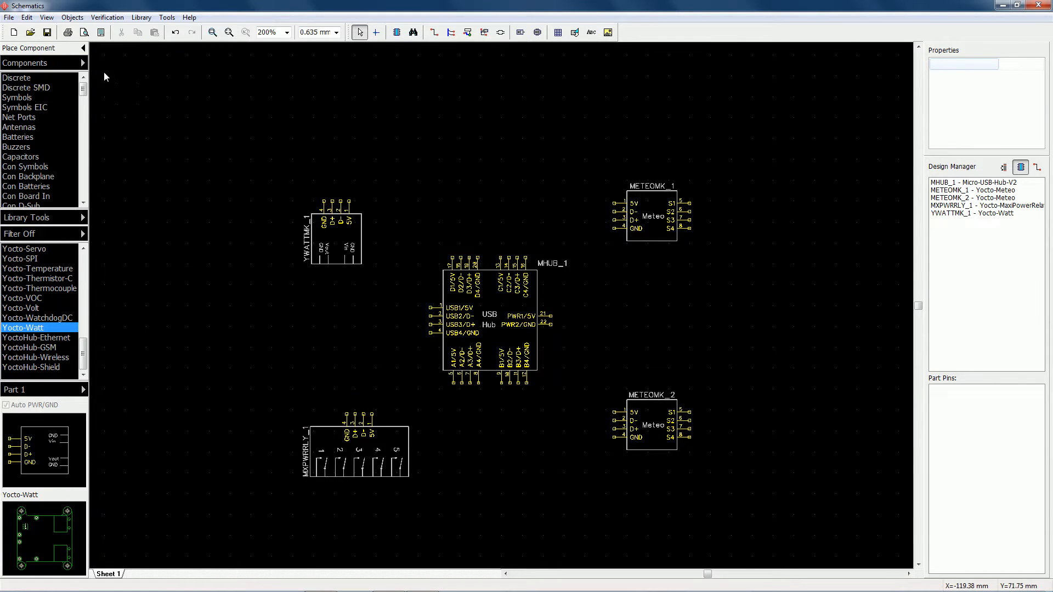
drag(82, 89, 80, 111)
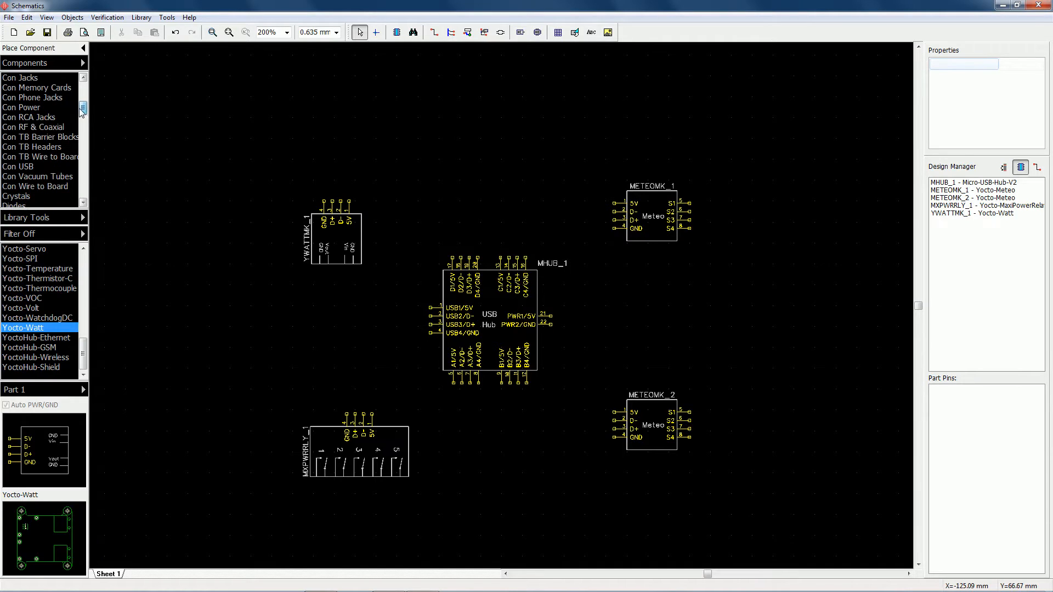
click(47, 159)
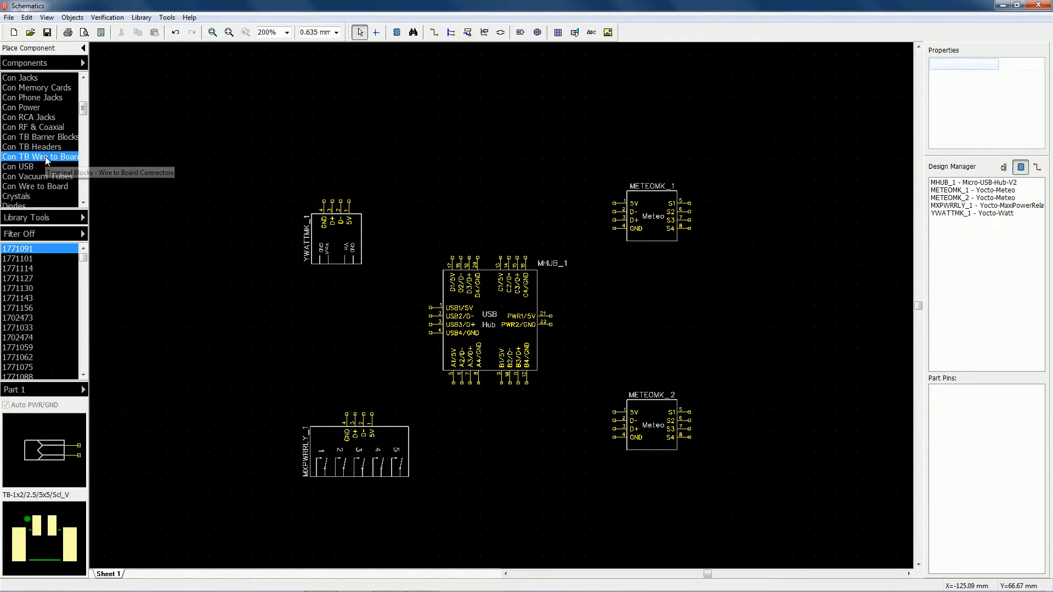
Step: Place terminal block 1725656 between the two Yocto-Meteo modules, rotated twice so its pins face the hub's PWR pins
scroll(41, 269, down, 1)
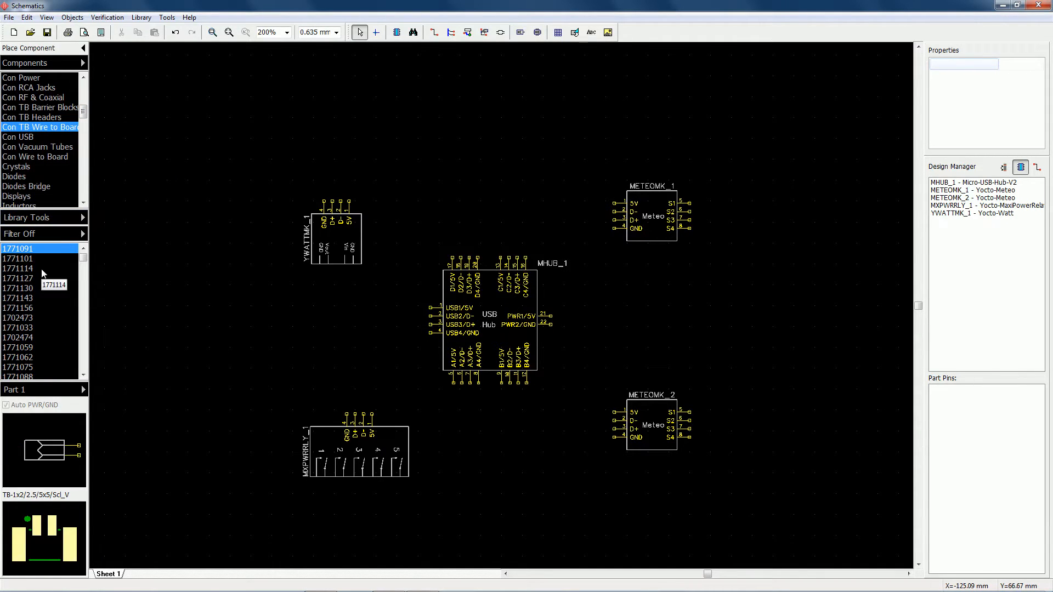
scroll(29, 249, down, 2)
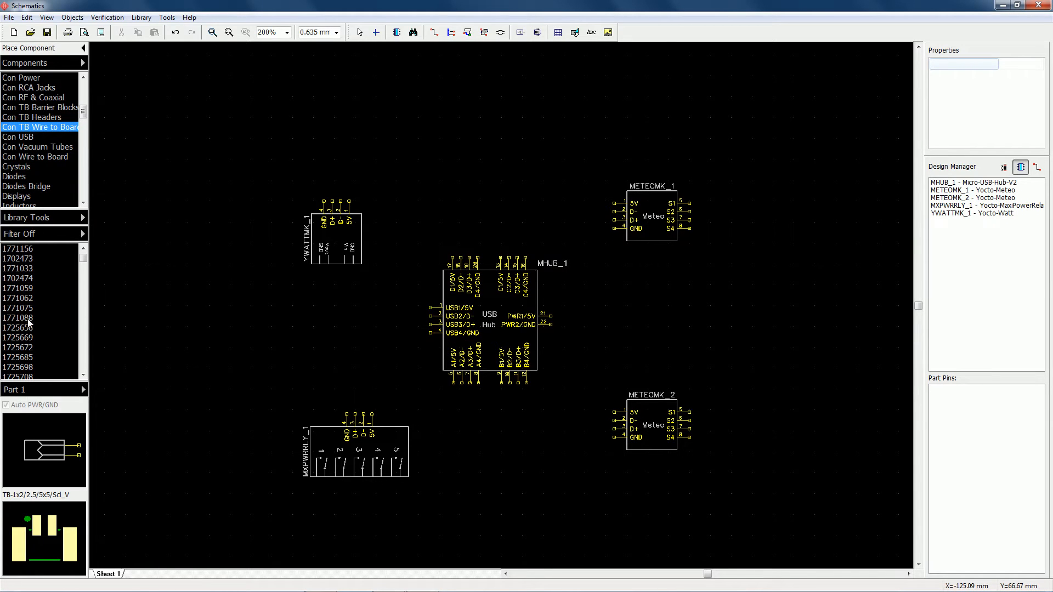
click(28, 335)
click(29, 328)
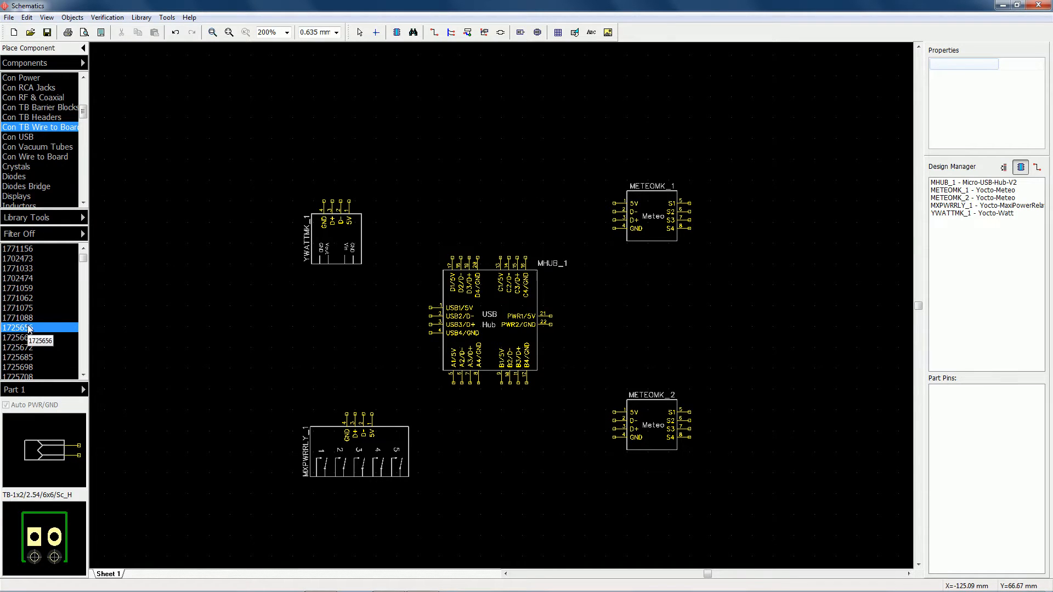
key(r)
key(r)
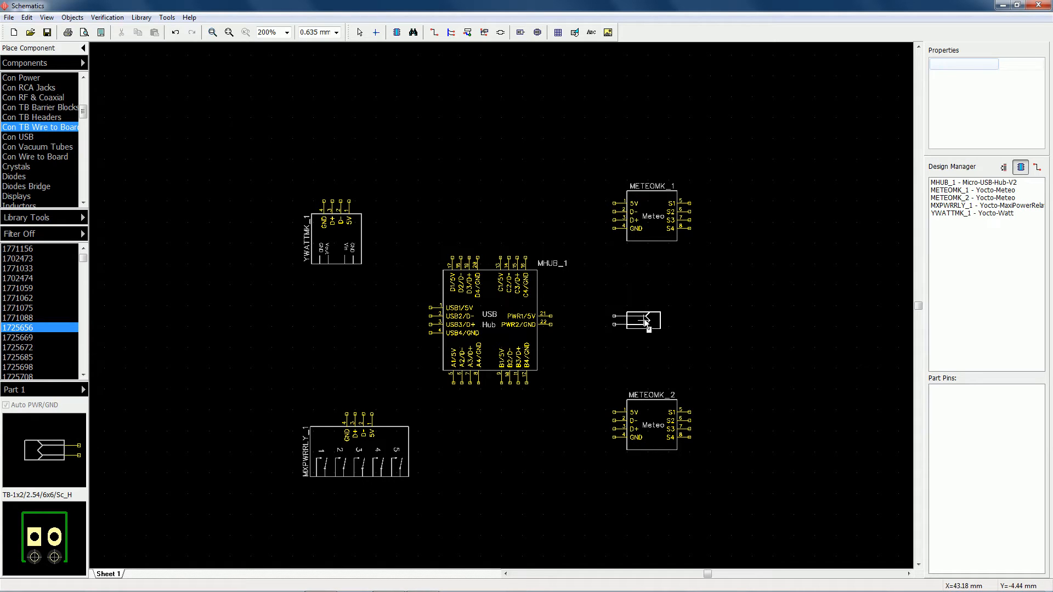
click(644, 318)
key(Escape)
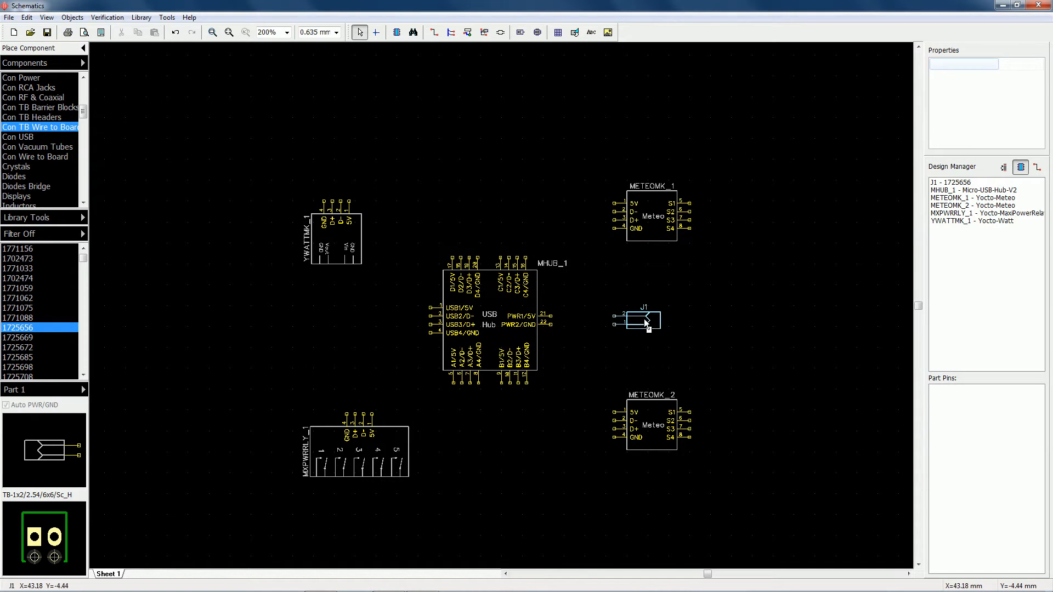
Step: Wire the Yocto-Watt's 5V, D-, D+ and GND pins to the hub's D1/5V, D2/D-, D3/D+ and D4/GND pins
click(434, 33)
click(349, 202)
click(452, 257)
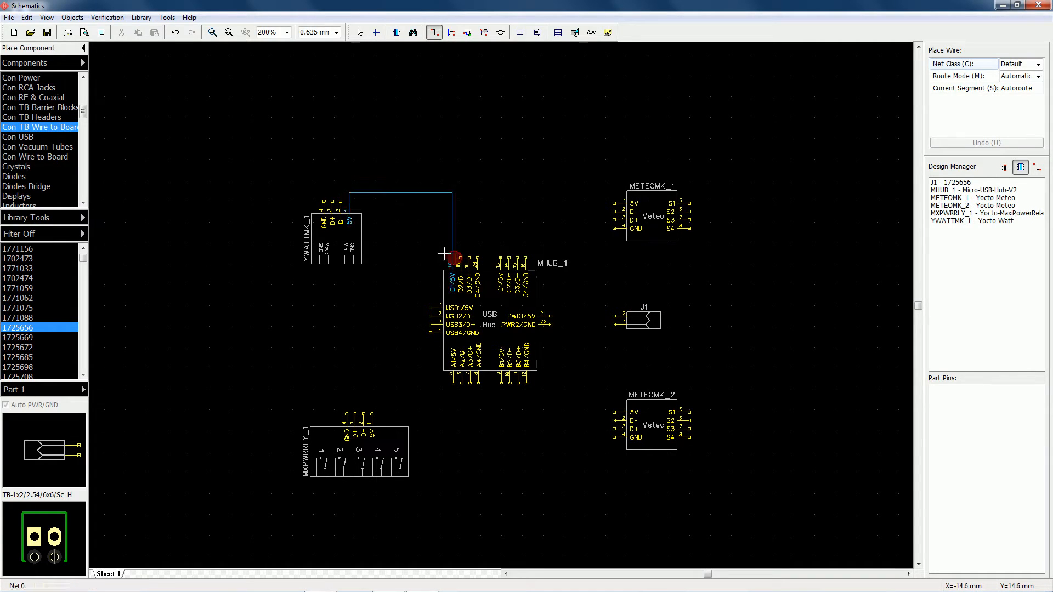
click(340, 202)
click(460, 258)
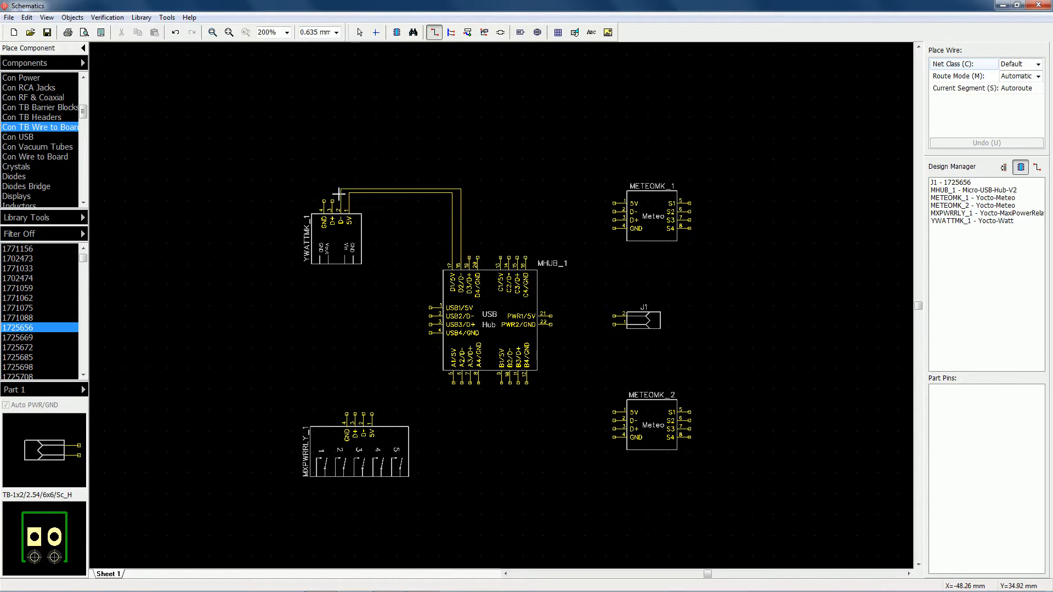
click(331, 202)
click(469, 258)
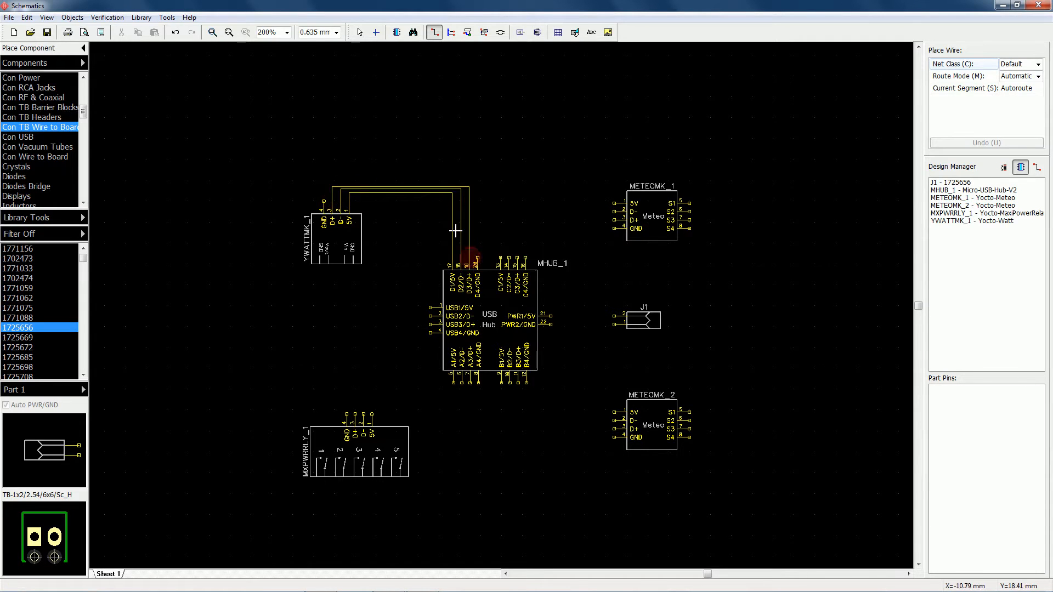
click(321, 202)
click(478, 258)
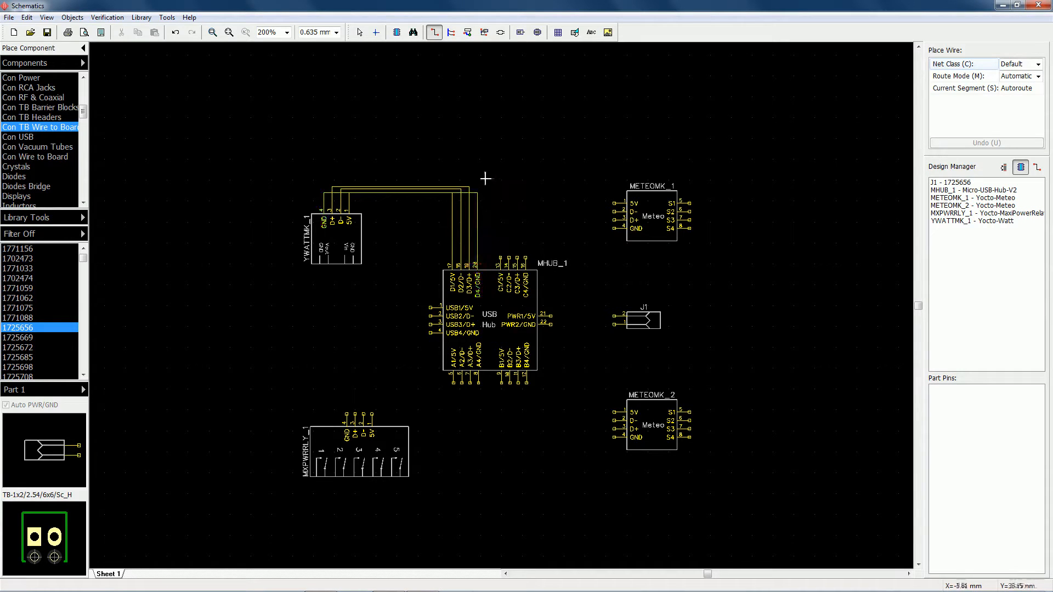
Step: Shift the horizontal segments of the Yocto-Watt's GND and D+ wires upward so the four wires run evenly spaced
click(360, 34)
drag(473, 193, 474, 180)
click(464, 185)
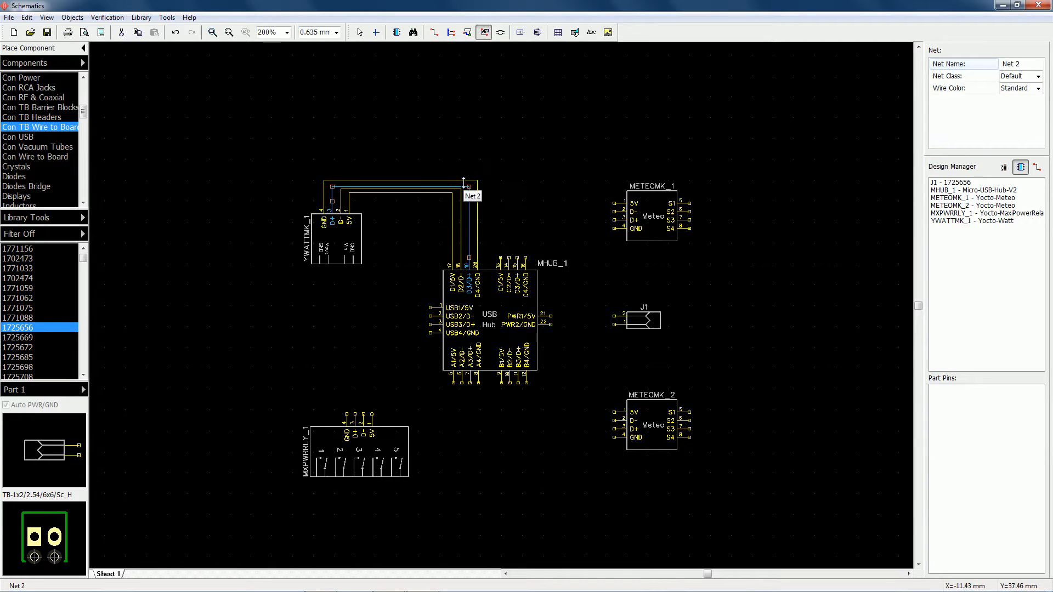
Step: Wire the Yocto-MaxiPowerRelay's GND and D+ pins to the hub's A4/GND and A3/D+ pins
click(434, 32)
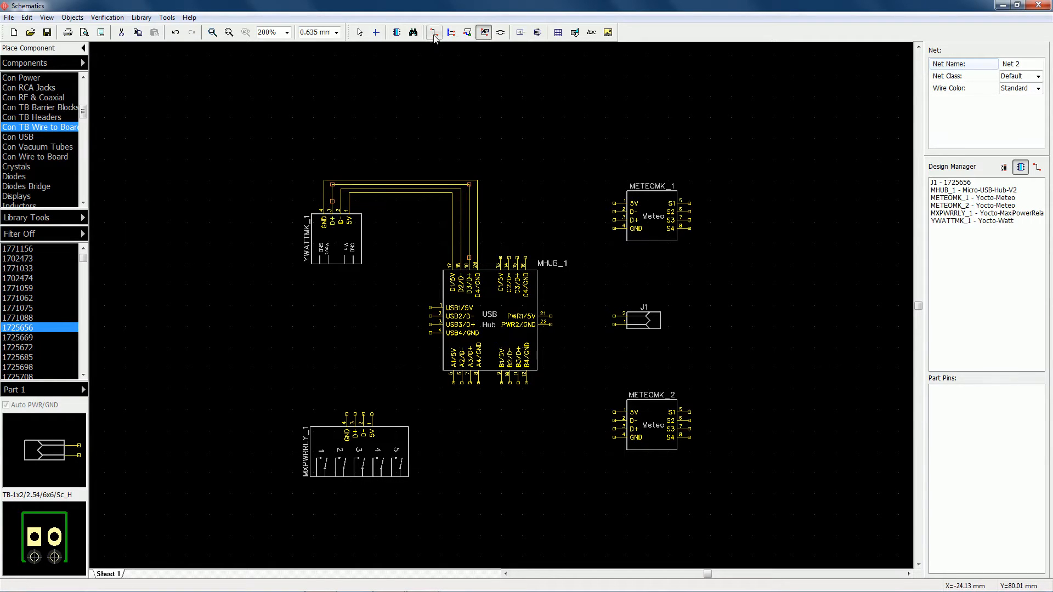
click(347, 413)
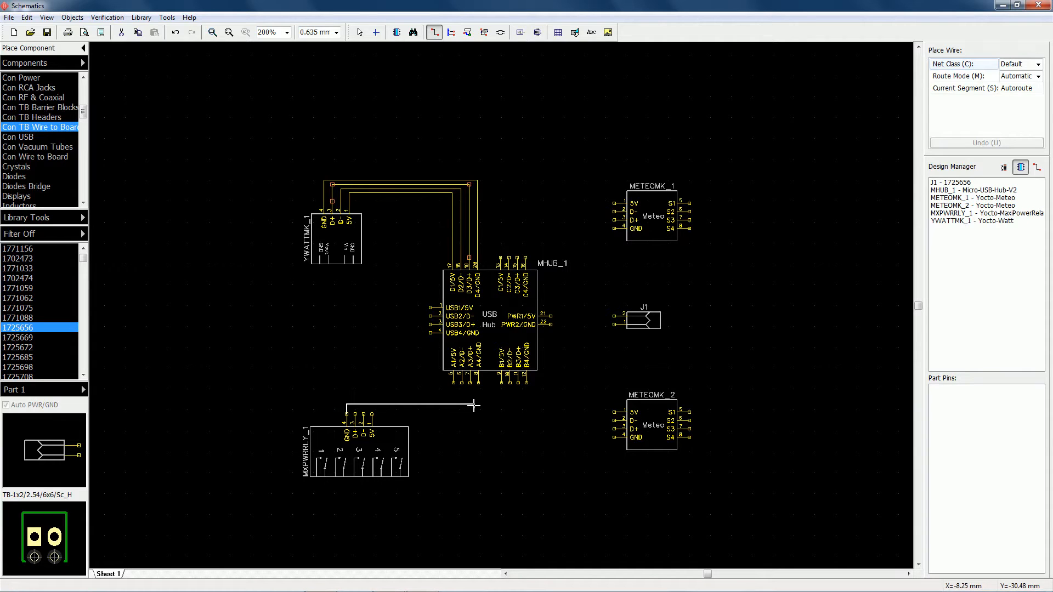
click(478, 382)
click(355, 415)
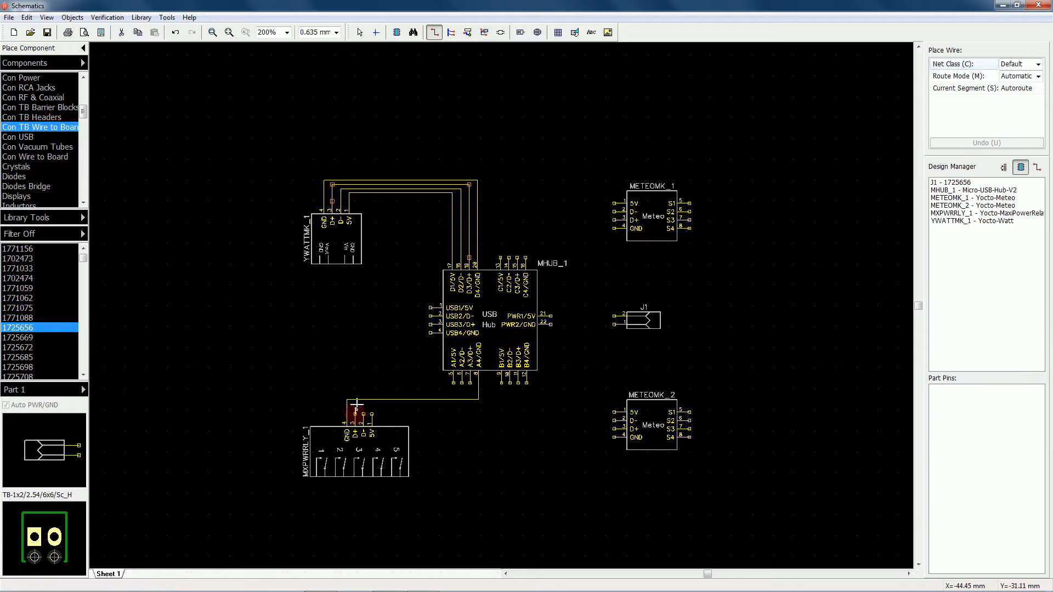
click(355, 394)
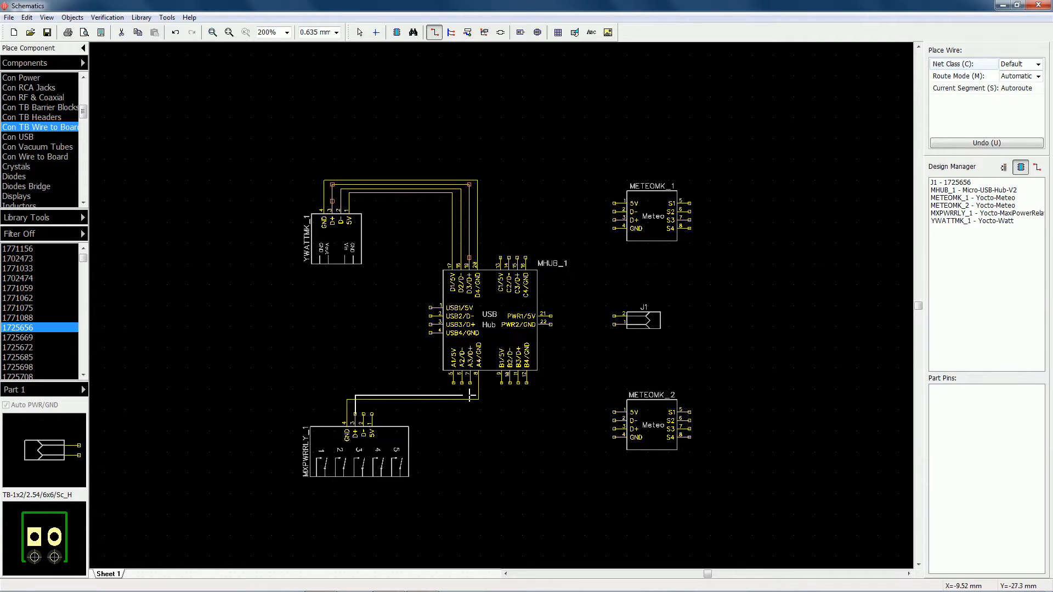
click(470, 383)
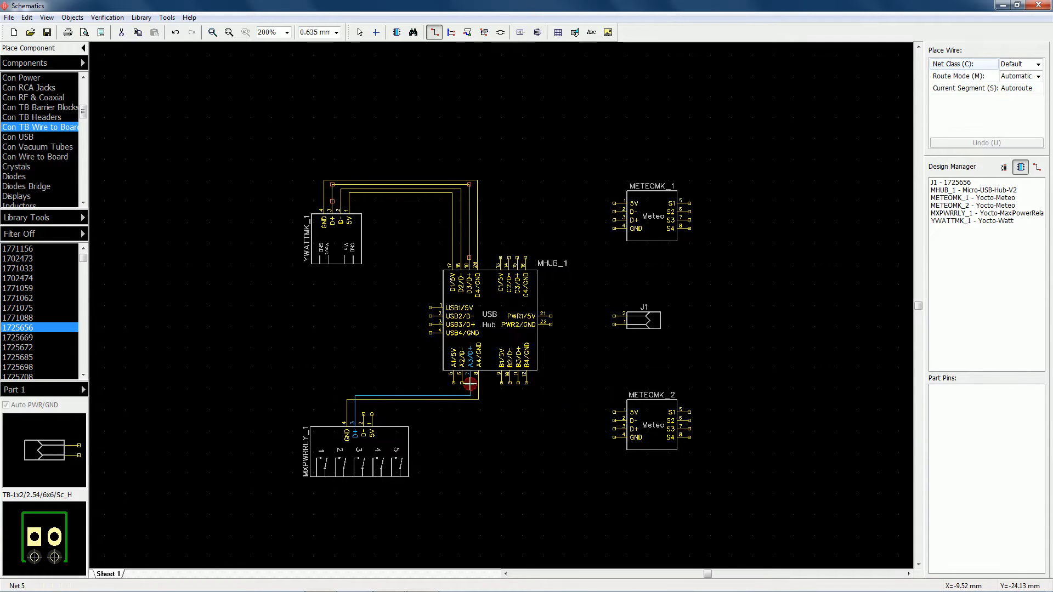
Step: Wire the Yocto-MaxiPowerRelay's D- and 5V pins to the hub's A2/D- and A1/5V pins, and straighten the kink in the 5V wire
click(364, 414)
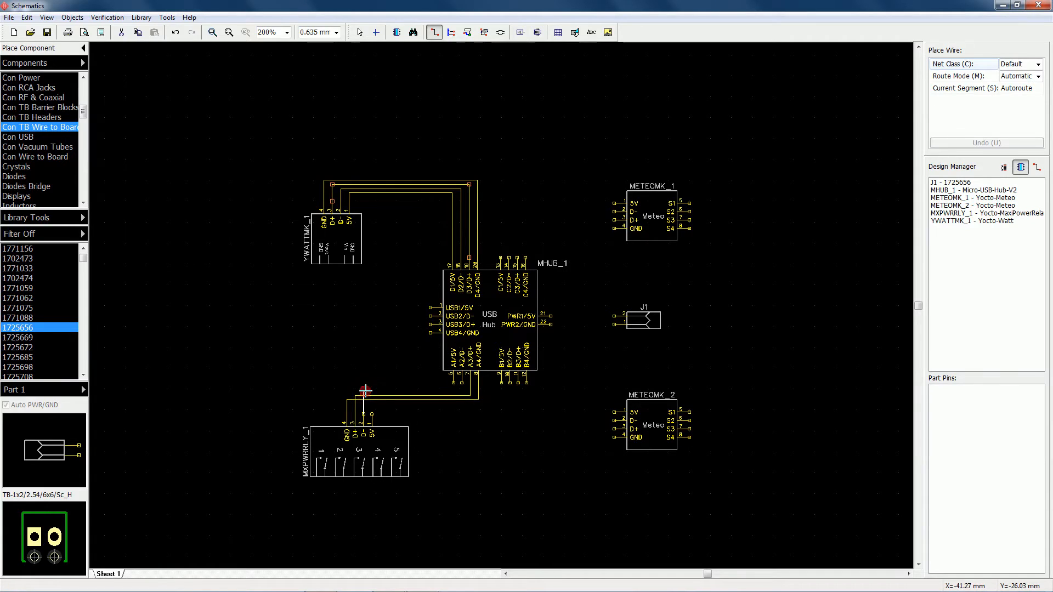
click(364, 391)
click(461, 382)
click(372, 414)
click(372, 386)
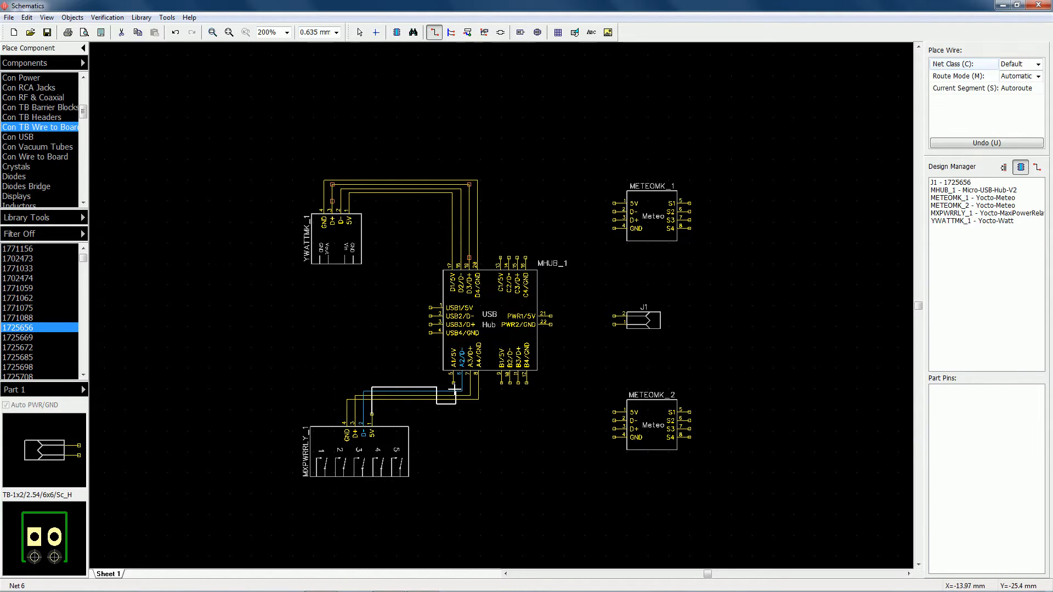
click(453, 382)
click(360, 32)
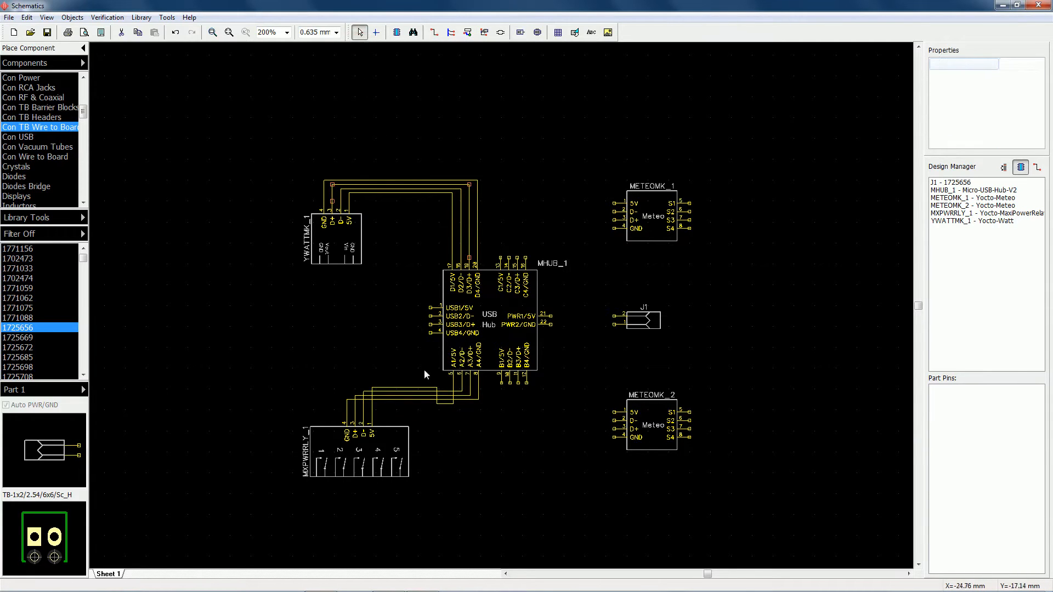
click(445, 387)
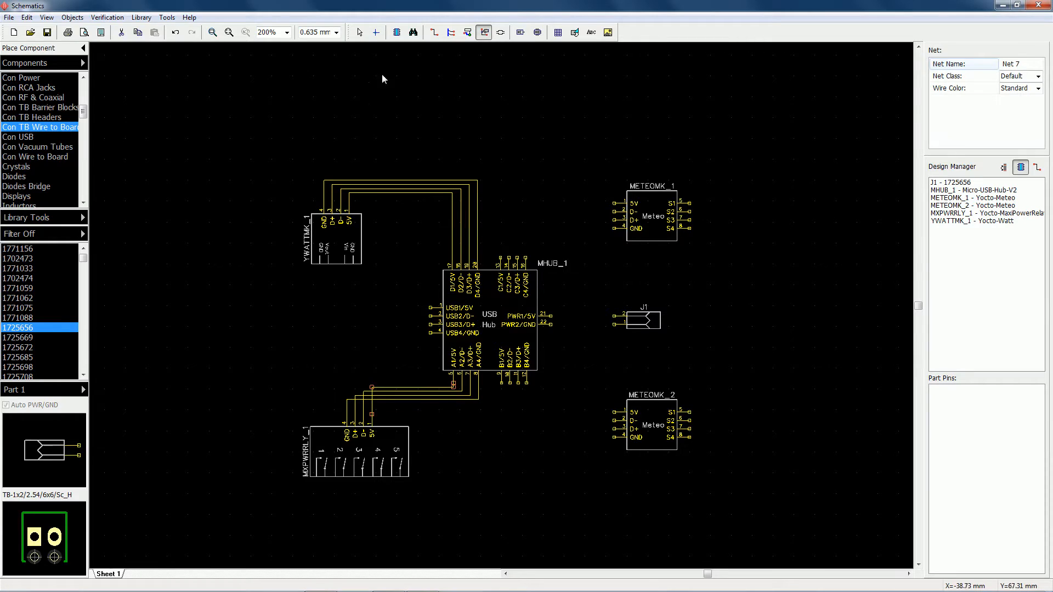
Step: Wire the hub's B1/5V, B2/D-, B3/D+ and B4/GND pins to the 5V, D-, D+ and GND pins of the lower Yocto-Meteo
click(433, 32)
click(502, 382)
click(614, 410)
click(509, 383)
click(614, 419)
click(516, 383)
click(614, 427)
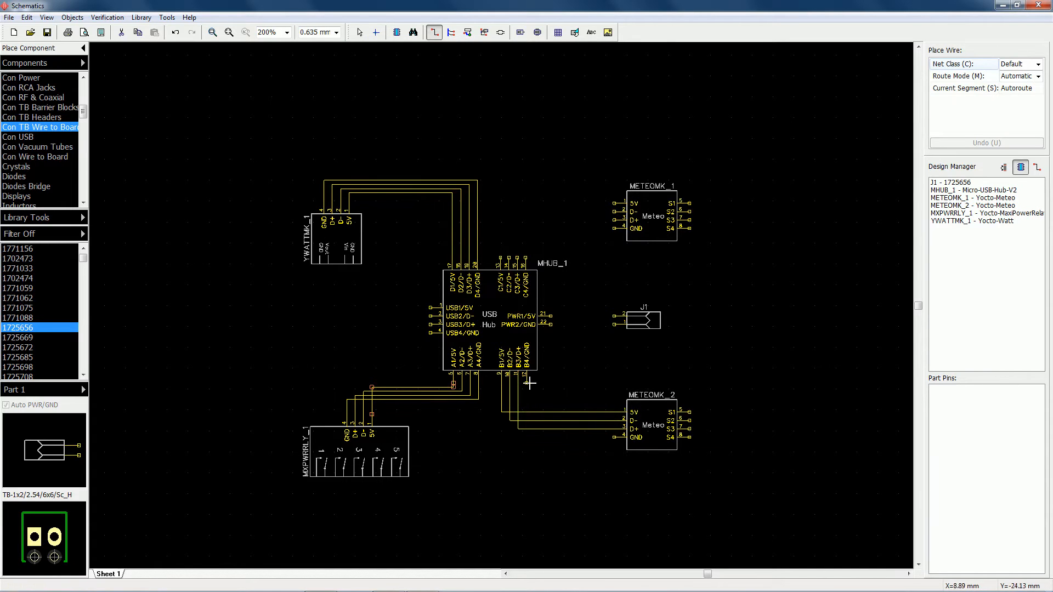
click(523, 382)
click(614, 436)
Step: Wire the hub's PWR1/5V pin to terminal block J1's pin 2 and PWR2/GND to its pin 1
click(550, 316)
click(614, 317)
click(550, 324)
click(614, 325)
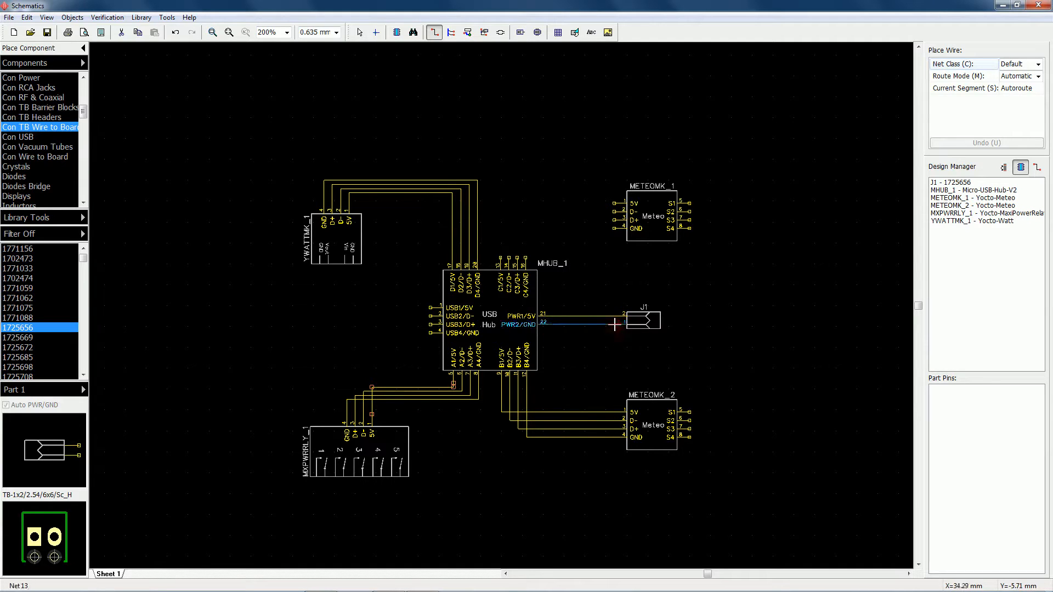
Step: Wire the hub's C4/GND, C3/D+, C2/D- and C1/5V pins to the matching pins of the upper Yocto-Meteo
click(525, 258)
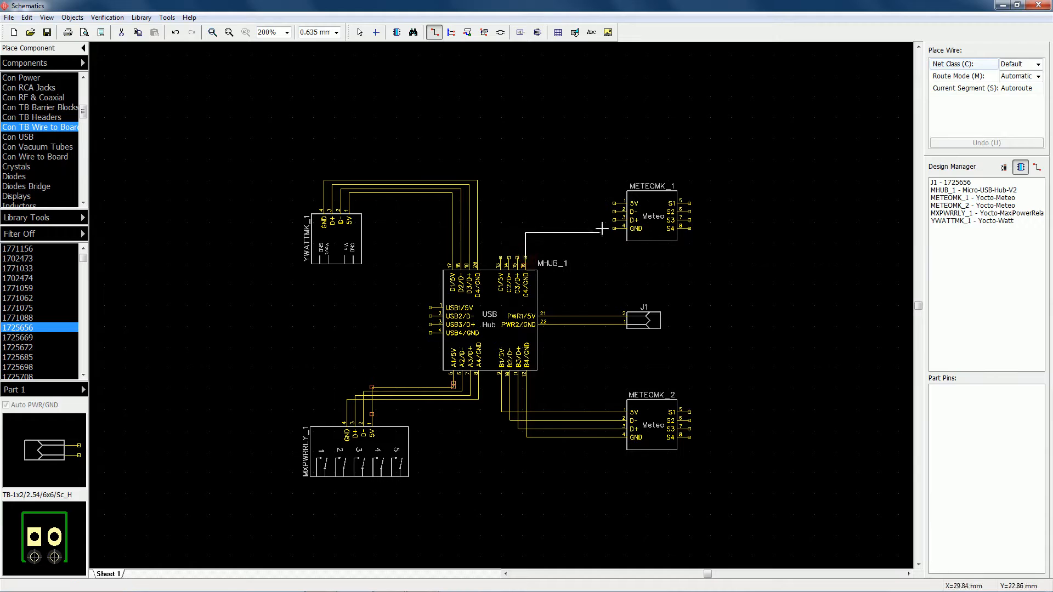
click(615, 228)
click(517, 257)
click(615, 220)
click(508, 256)
click(615, 211)
click(500, 256)
click(615, 203)
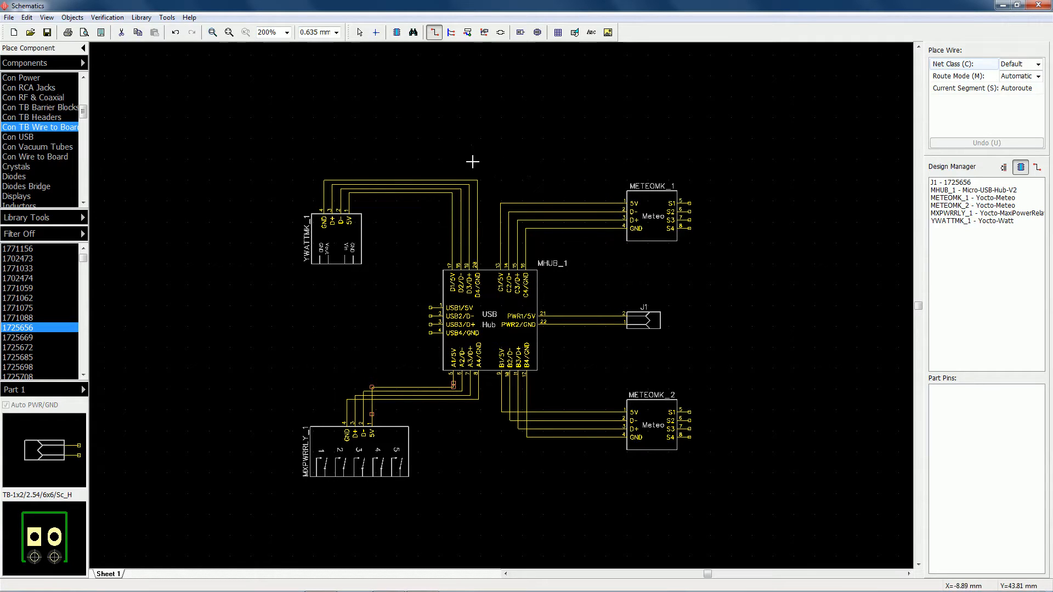
Step: Save the schematic as Demo in the Examples folder
click(48, 33)
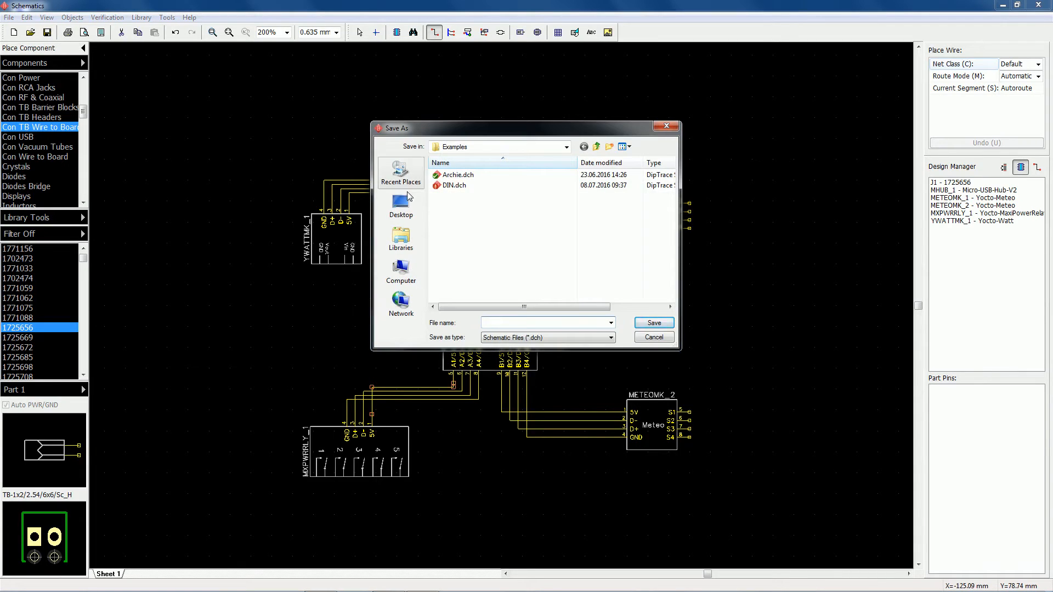
text(Demo)
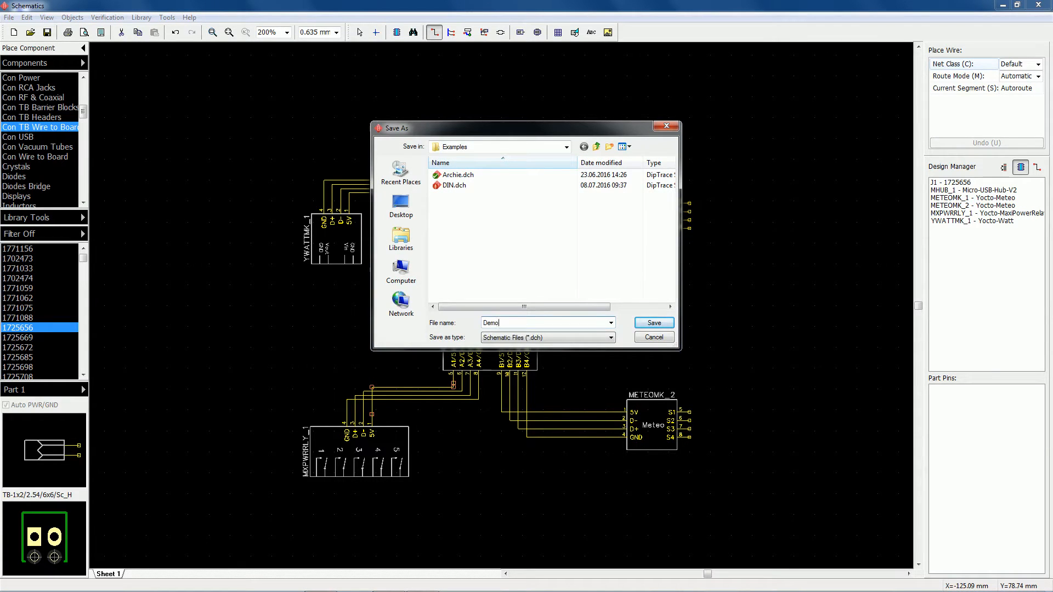
click(657, 324)
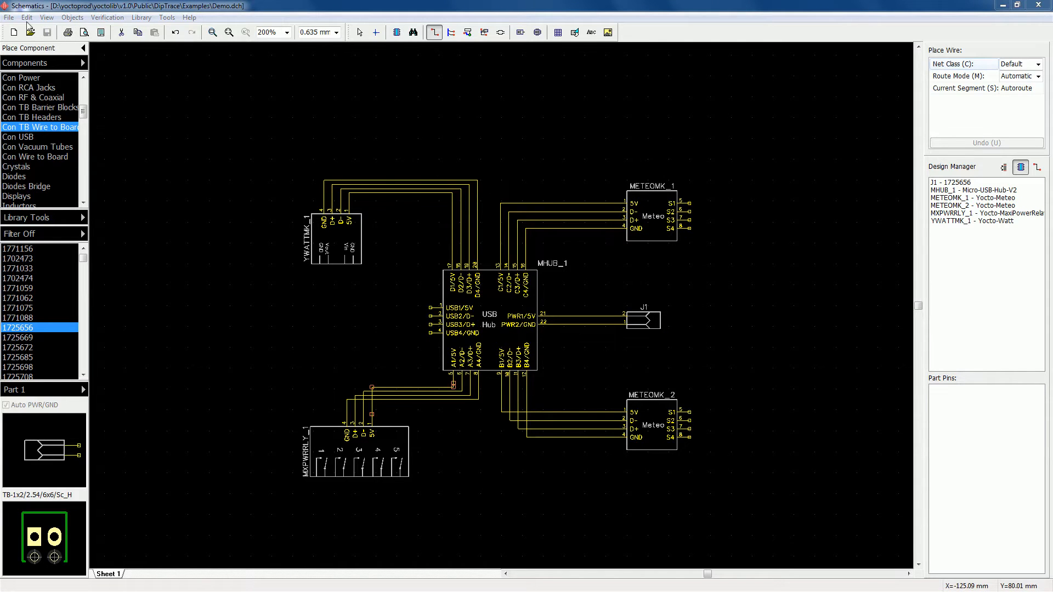
Step: Convert the schematic to a PCB layout using the schematic rules
click(10, 18)
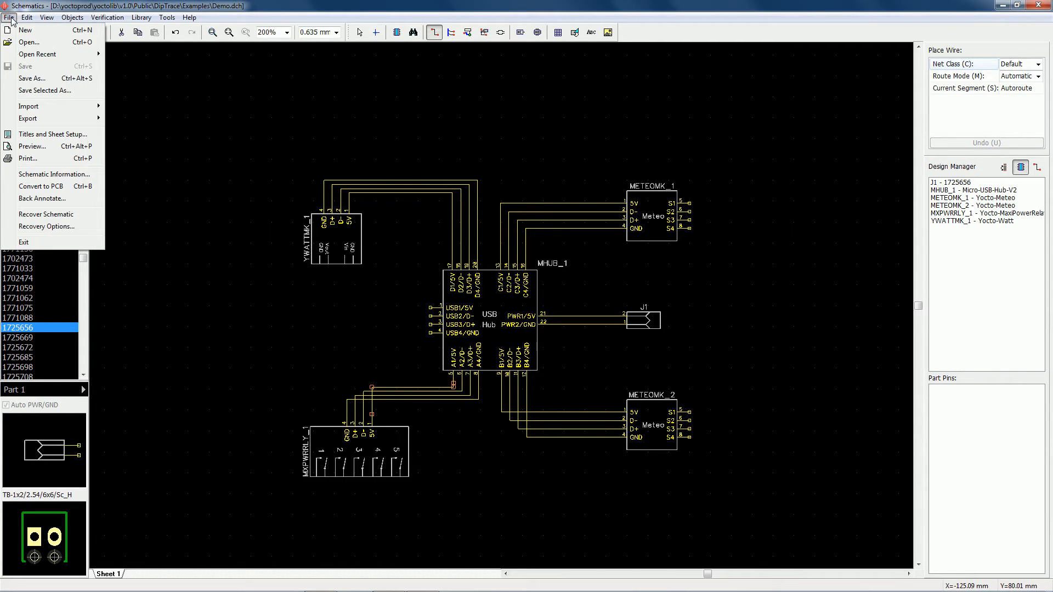
click(37, 187)
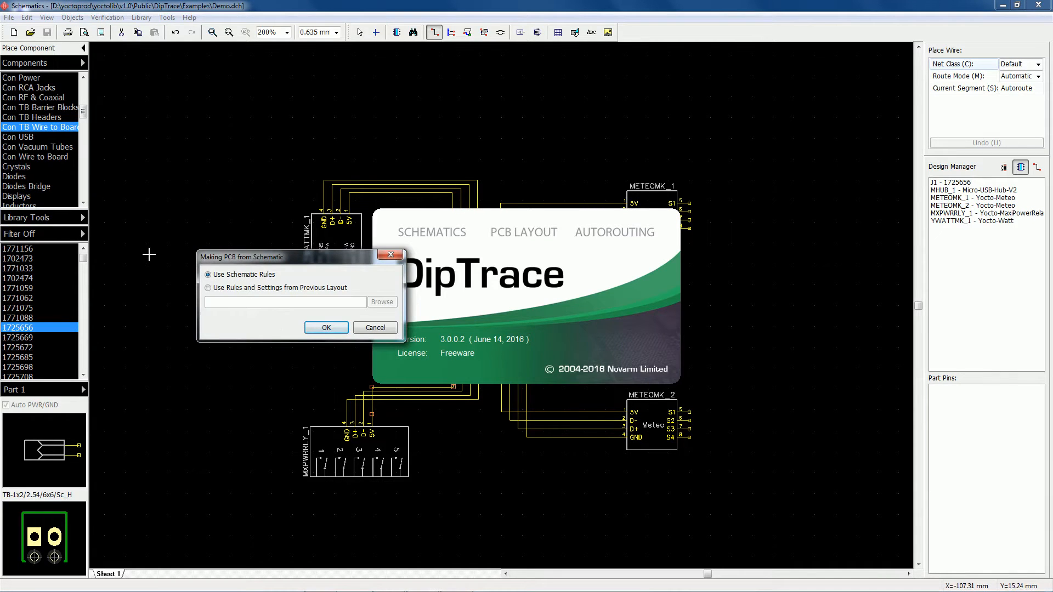
click(312, 331)
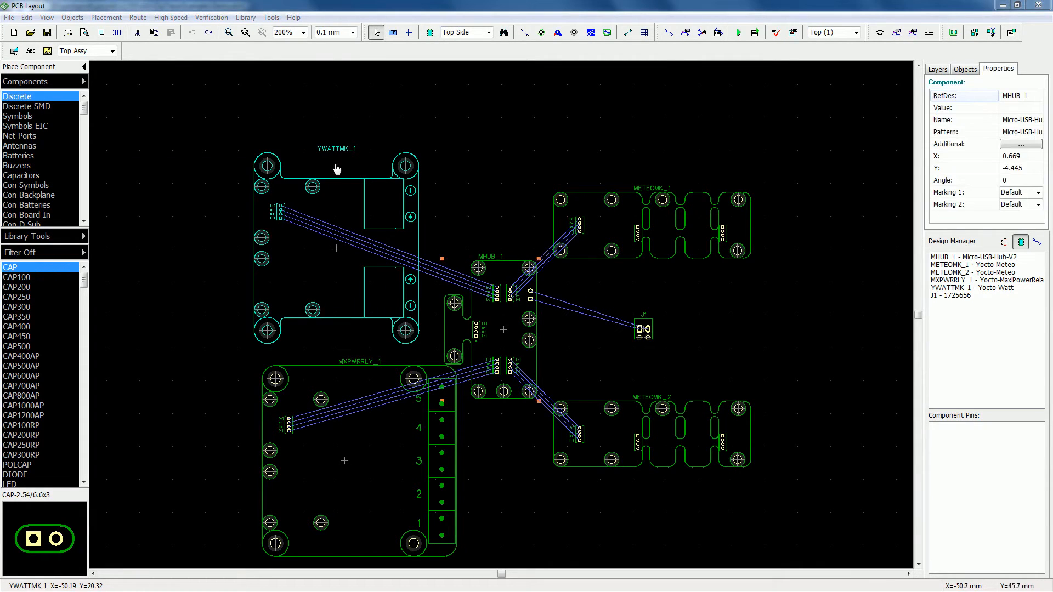
Step: Set the layout grid to 1 mm and rotate the USB hub MHUB_1 to 90 degrees
click(323, 33)
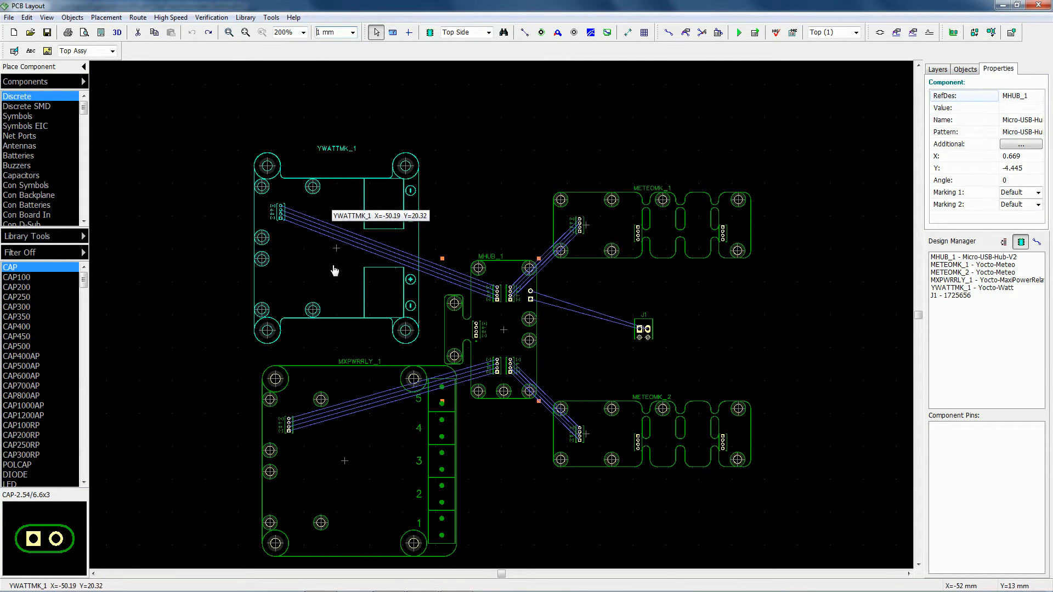
click(505, 335)
key(r)
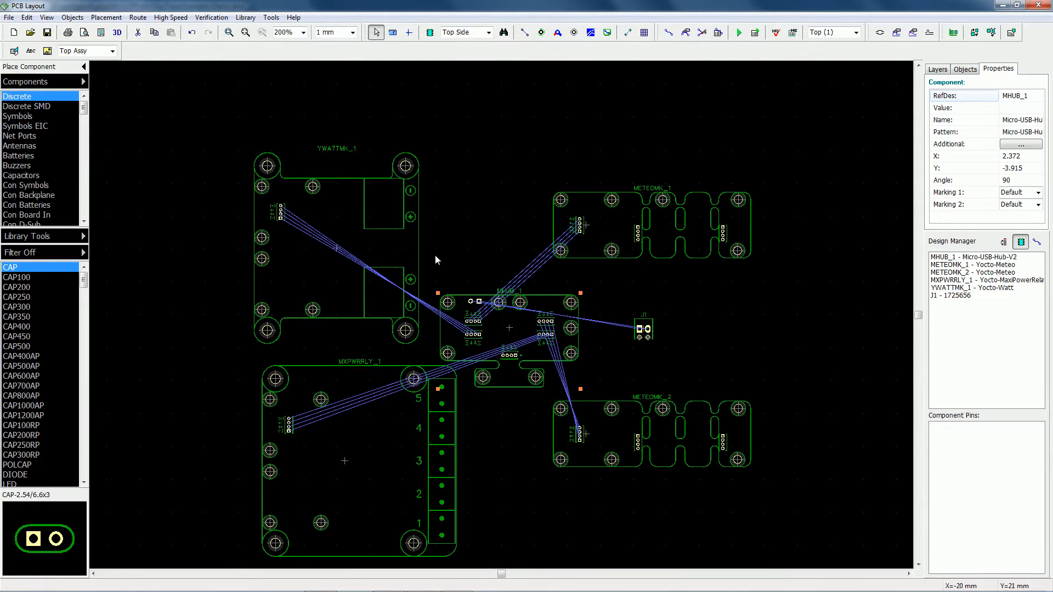
Step: Rotate METEOMK_1 and METEOMK_2 upright and place them side by side directly above the hub, METEOMK_1 on the left
drag(585, 230, 473, 261)
key(r)
drag(587, 434, 546, 258)
key(r)
Step: Place MXPWRRLY_1 to the right of the hub, YWATTMK_1 to its left and connector J1 above YWATTMK_1
drag(644, 329, 388, 121)
drag(358, 460, 672, 300)
drag(334, 250, 350, 301)
scroll(494, 368, up, 1)
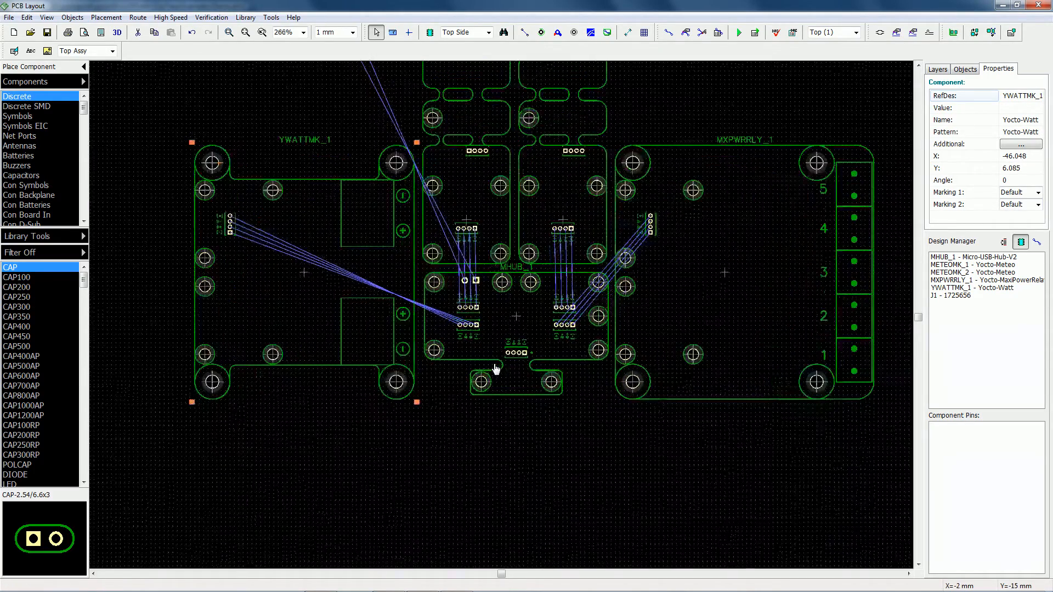
right_drag(347, 147, 332, 245)
drag(338, 137, 241, 220)
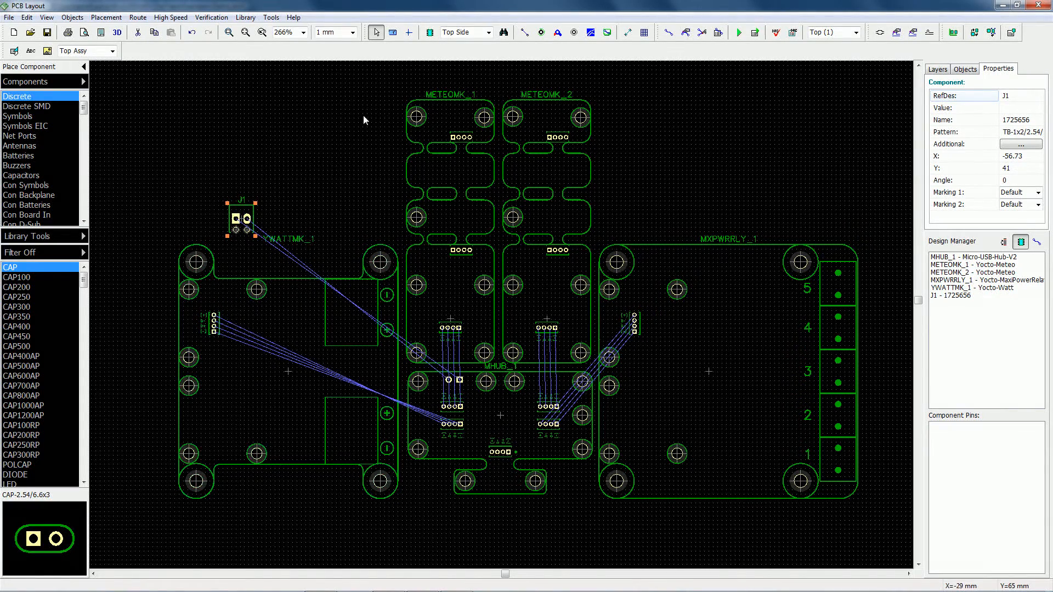
Step: Set the grid to 0.159 mm and manually route the GND trace from the hub's lower-right port to MXPWRRLY_1's GND pin
click(352, 33)
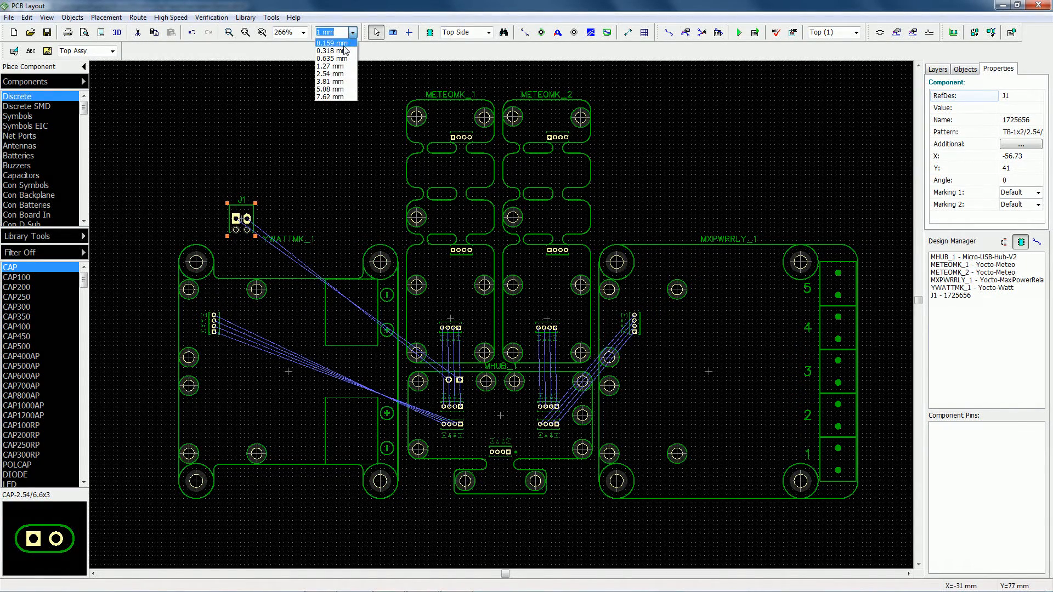
click(343, 46)
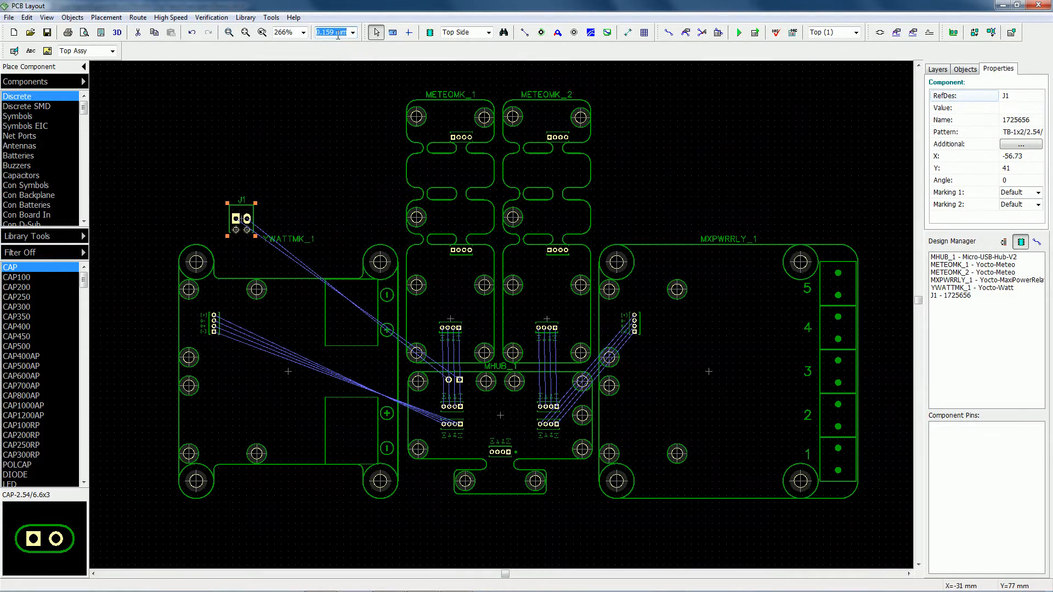
click(668, 34)
click(668, 34)
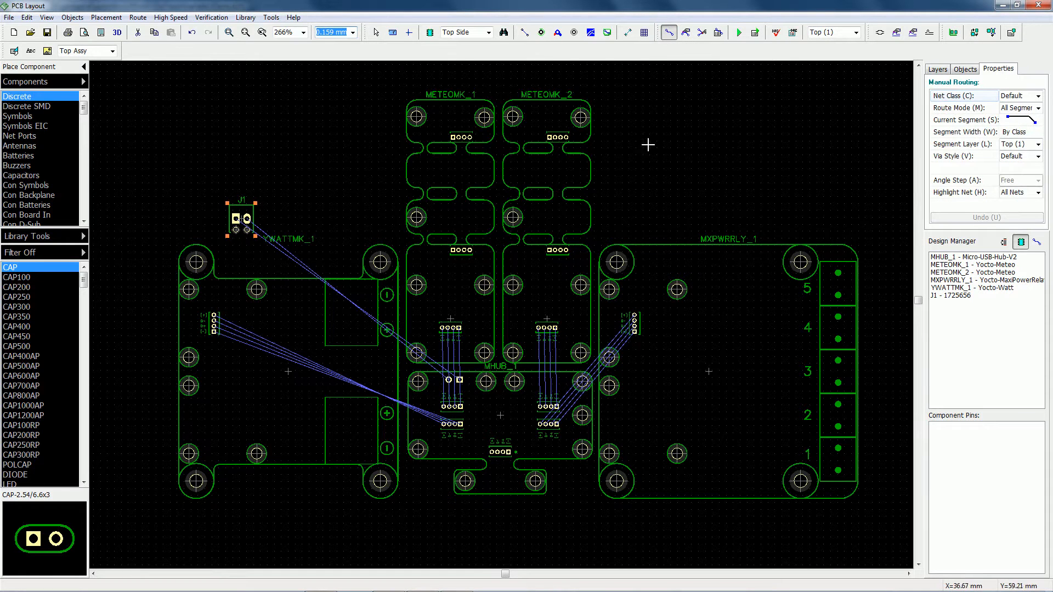
click(557, 424)
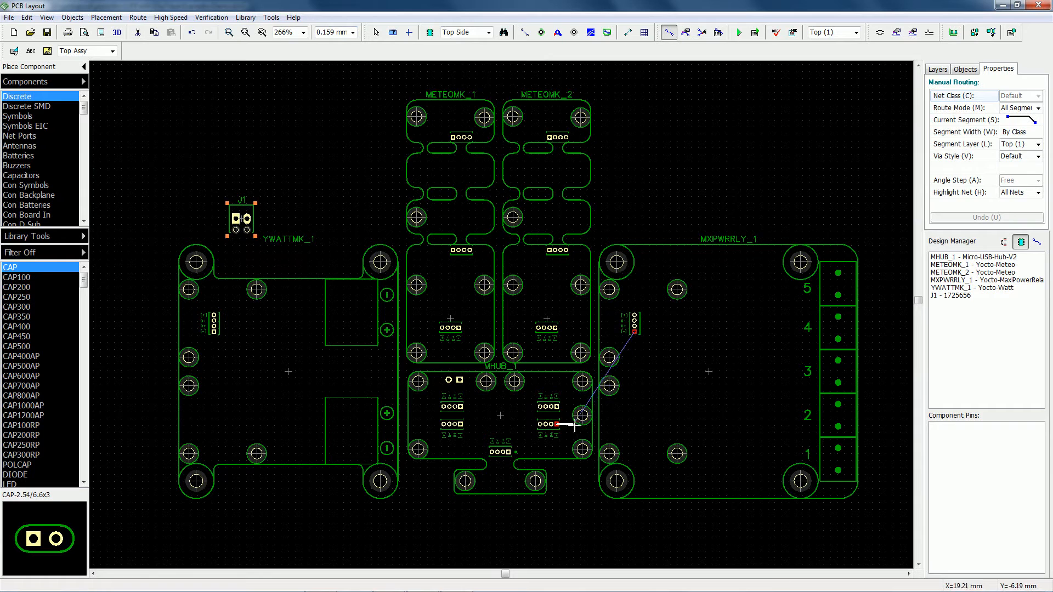
click(576, 428)
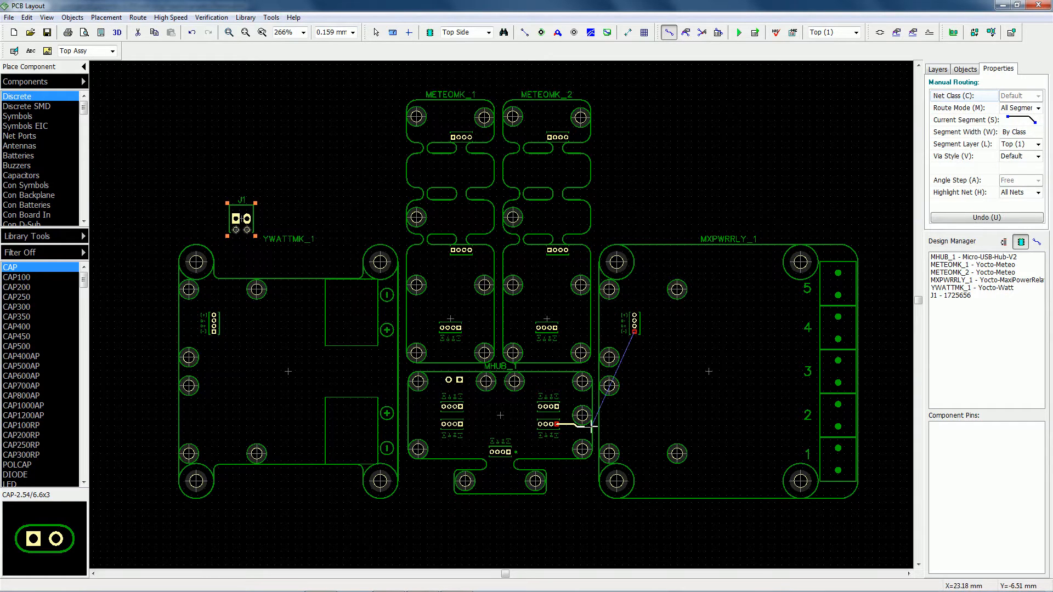
click(626, 387)
click(634, 333)
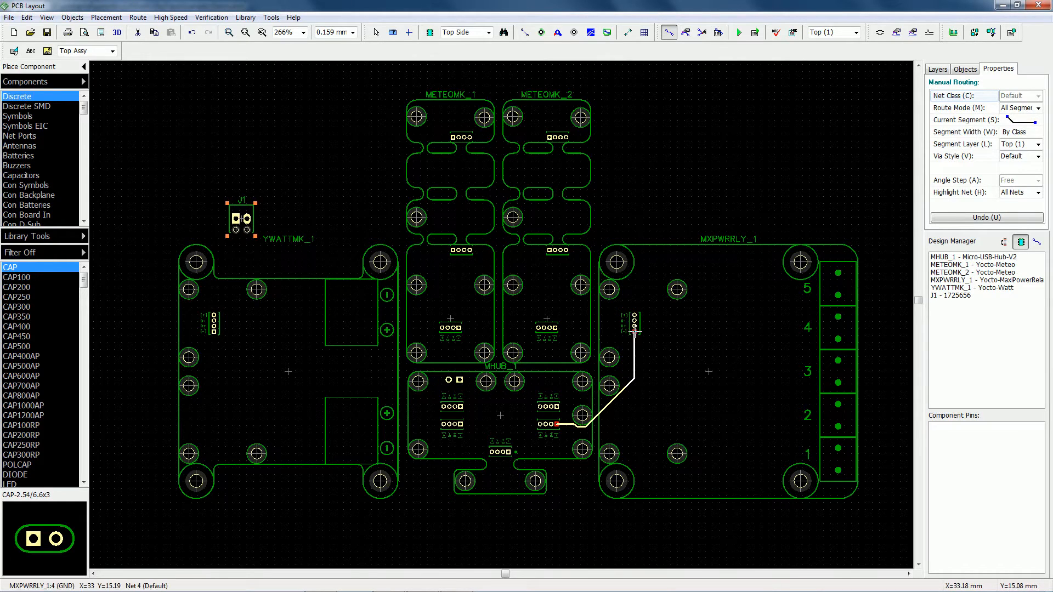
Step: Route the D+ trace from the hub to MXPWRRLY_1's D+ pin, running outside and parallel to the GND trace
click(552, 424)
click(557, 429)
click(637, 381)
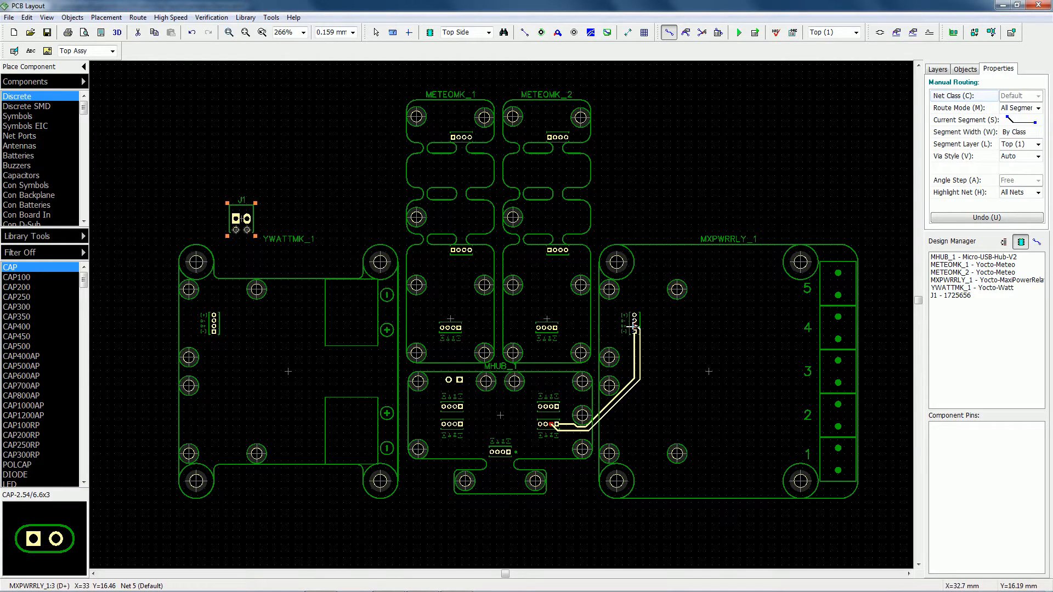
click(636, 329)
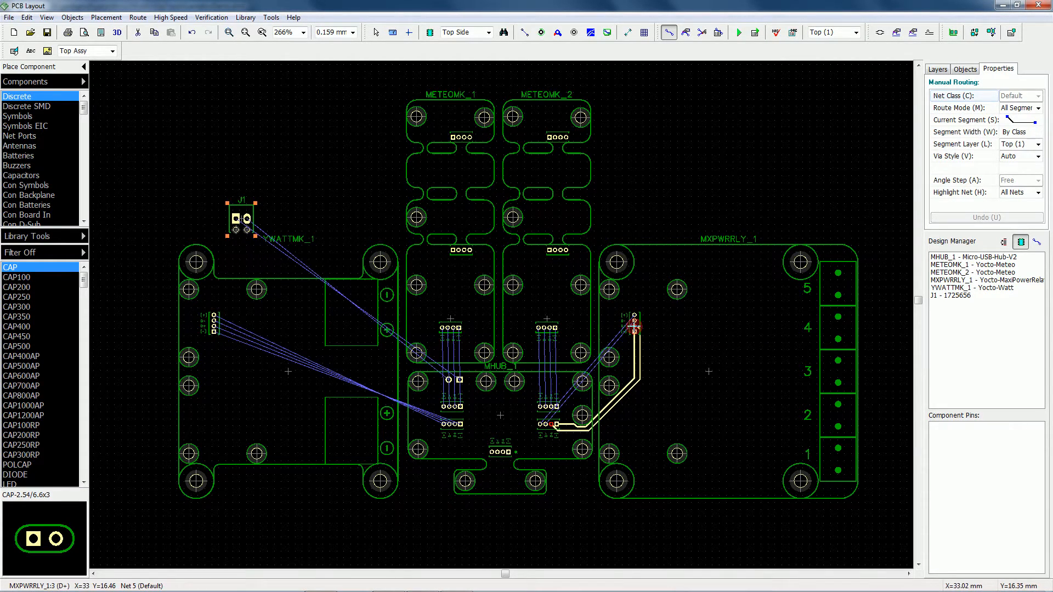
Step: Route the D- and 5V traces from the hub to MXPWRRLY_1's matching pins, parallel to the existing traces
click(545, 423)
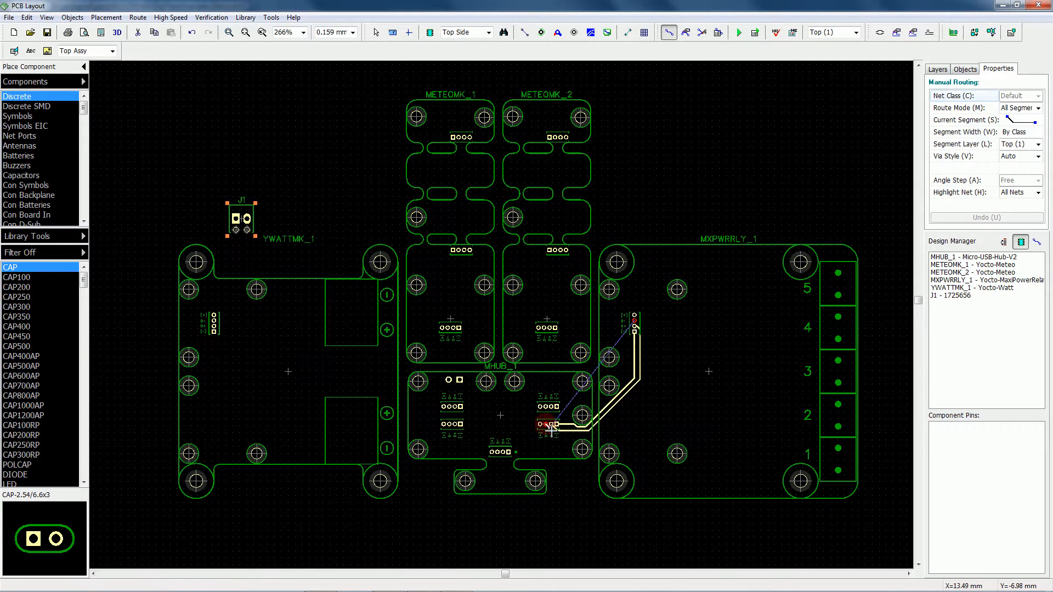
click(591, 433)
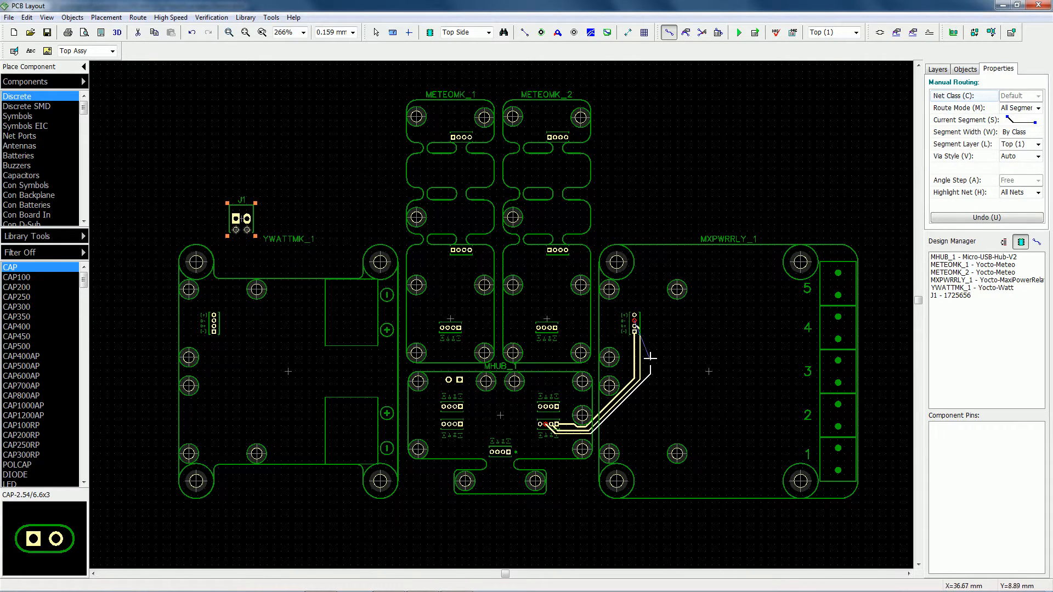
click(641, 326)
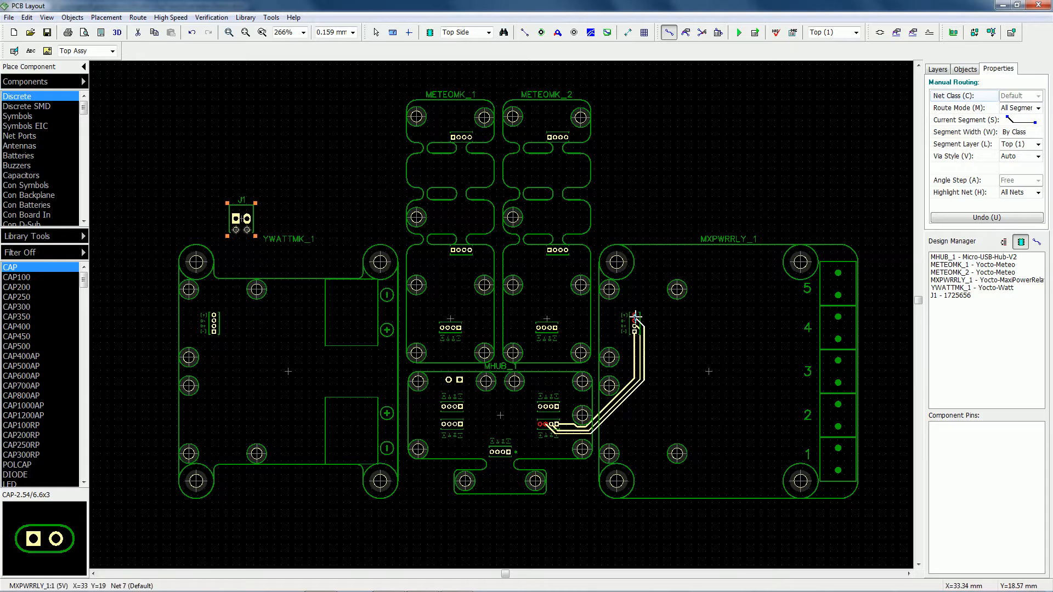
click(541, 423)
click(594, 436)
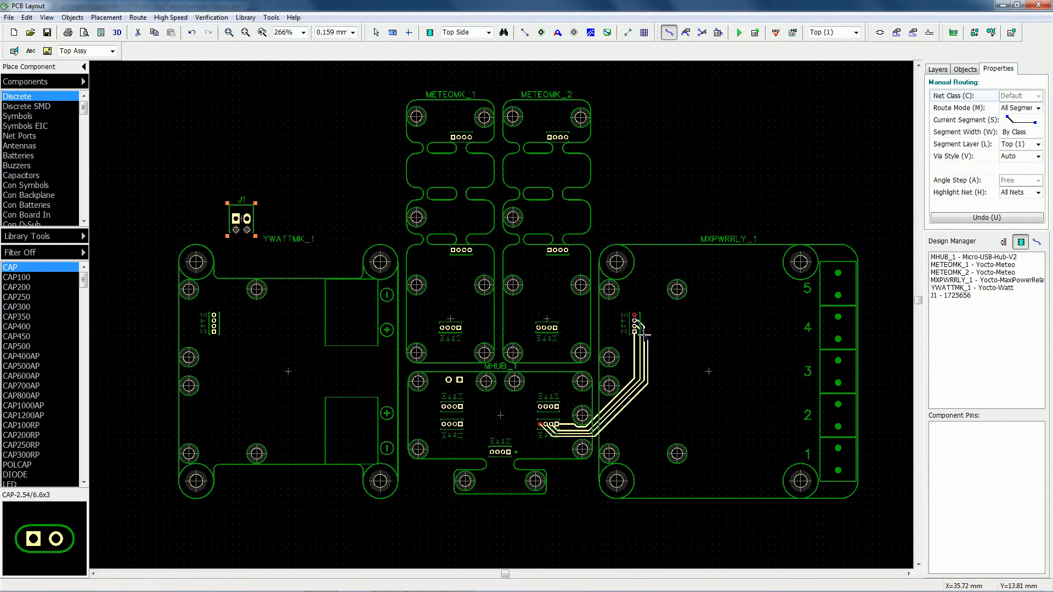
click(636, 316)
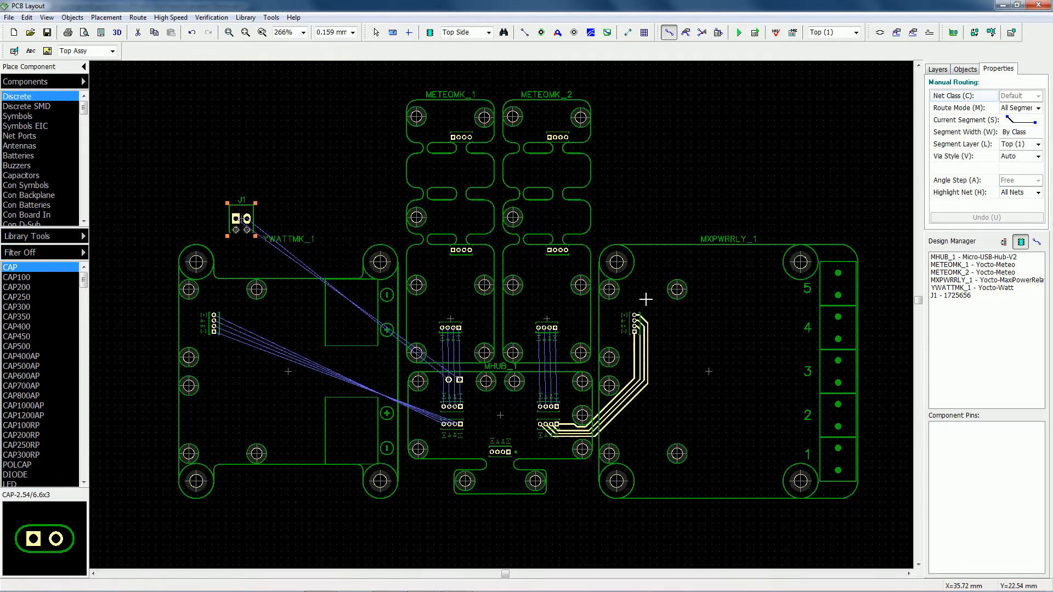
Step: Edit the GND trace to MXPWRRLY_1 so that its first bend sits right next to the hub's GND pin
click(376, 33)
click(508, 360)
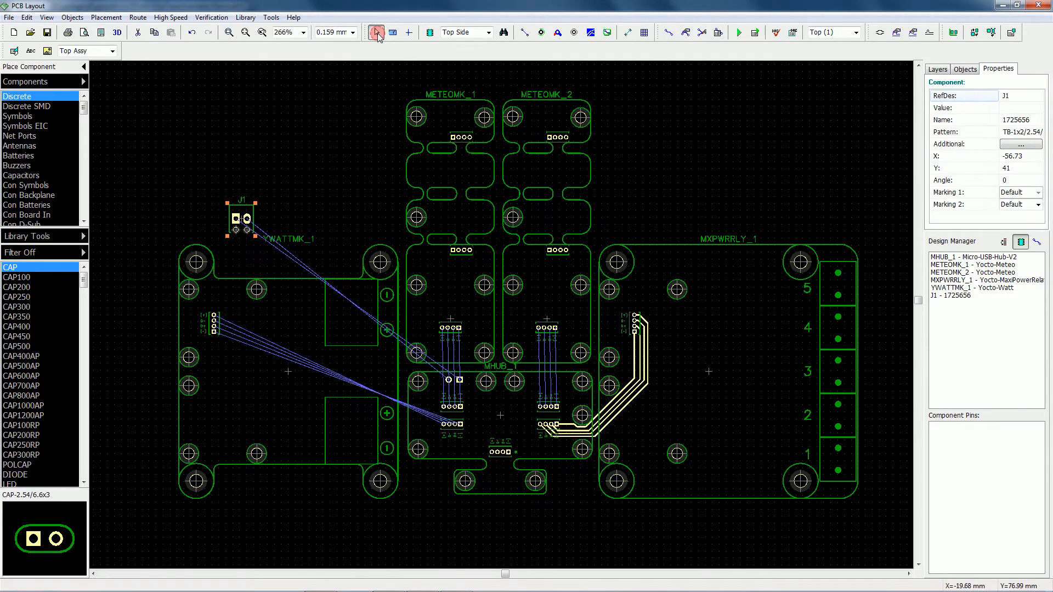
scroll(570, 428, up, 5)
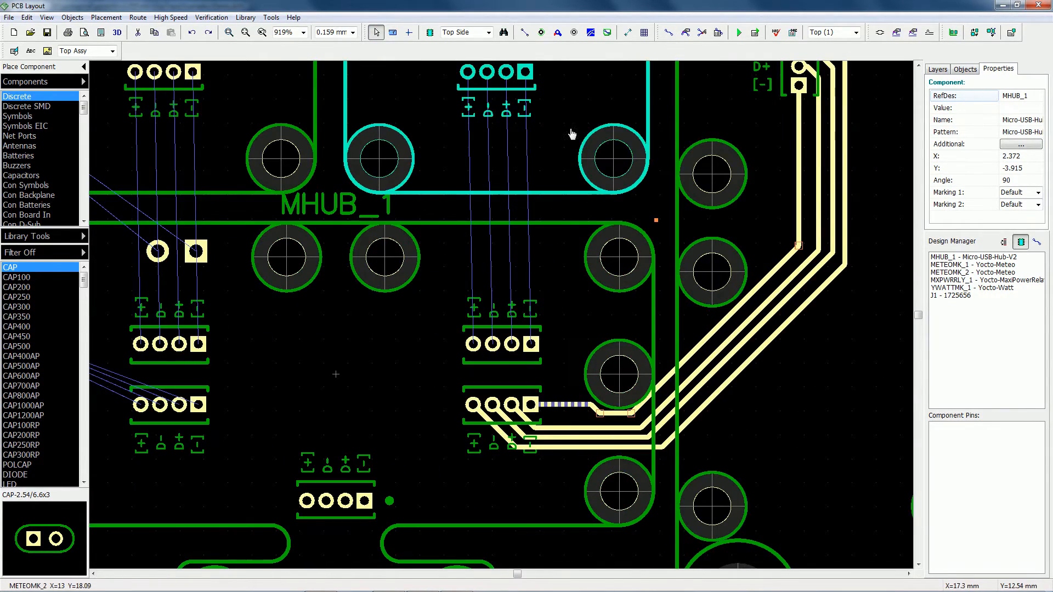
click(685, 34)
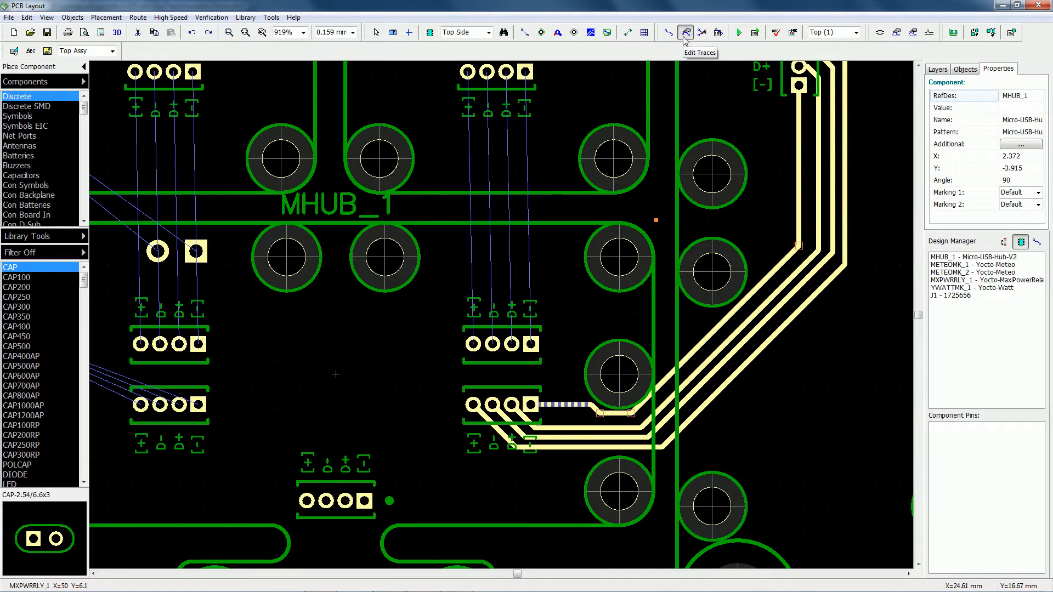
click(593, 410)
drag(594, 410, 543, 409)
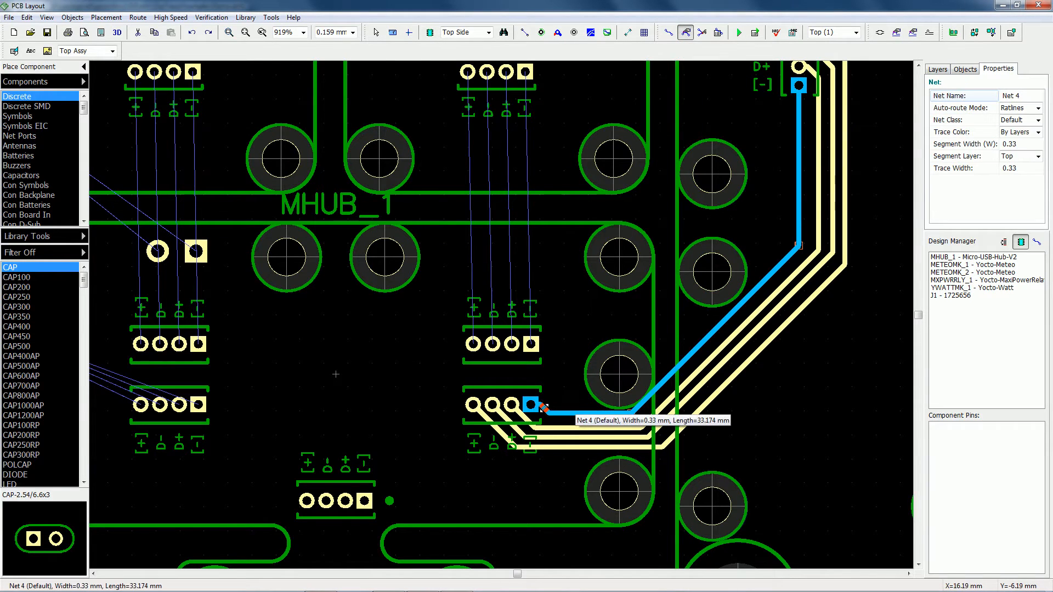
click(520, 421)
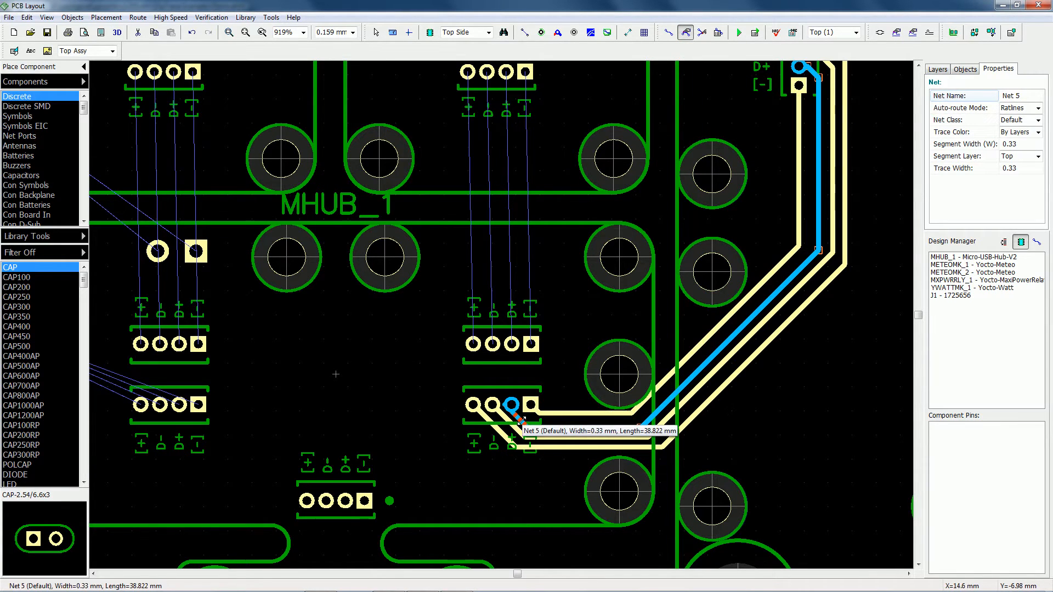
click(514, 432)
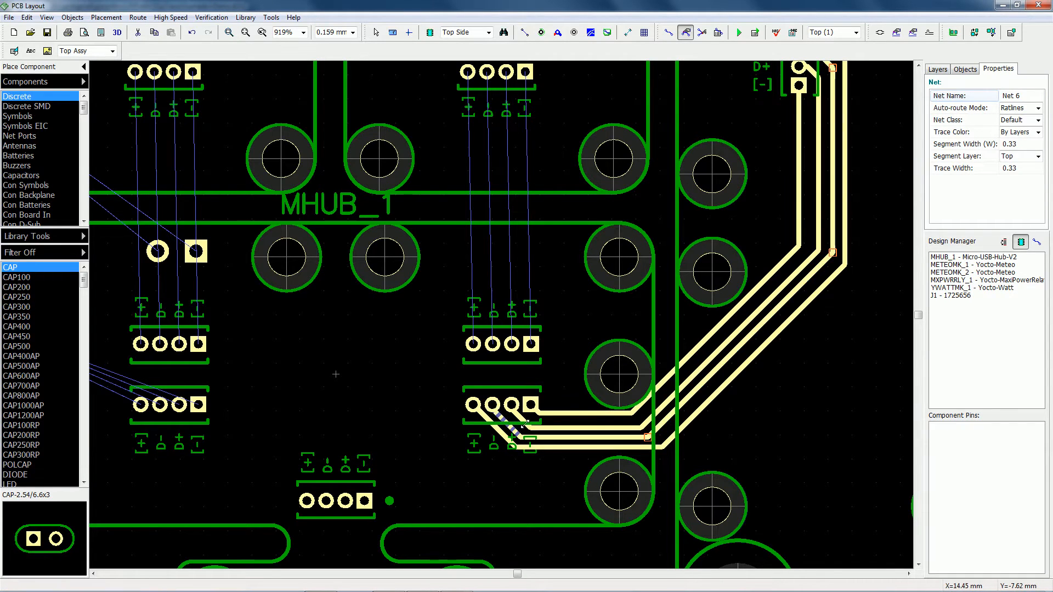
Step: Even out the trace spacing by shifting the GND trace's segments outward and the outermost 5V trace's diagonal inward
click(569, 413)
drag(570, 414, 569, 419)
drag(662, 382, 666, 386)
click(704, 400)
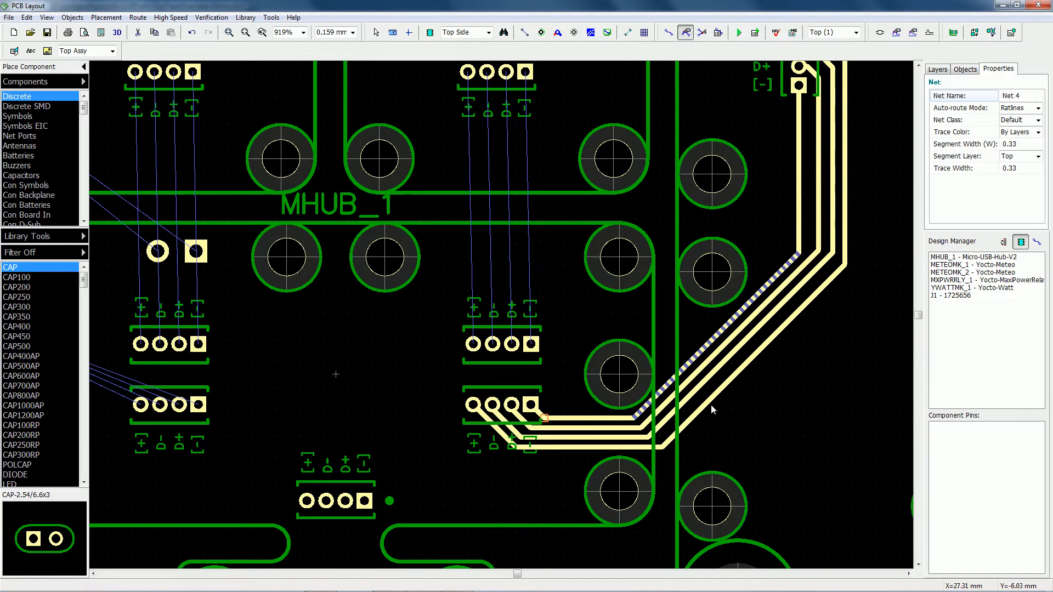
drag(799, 143, 804, 143)
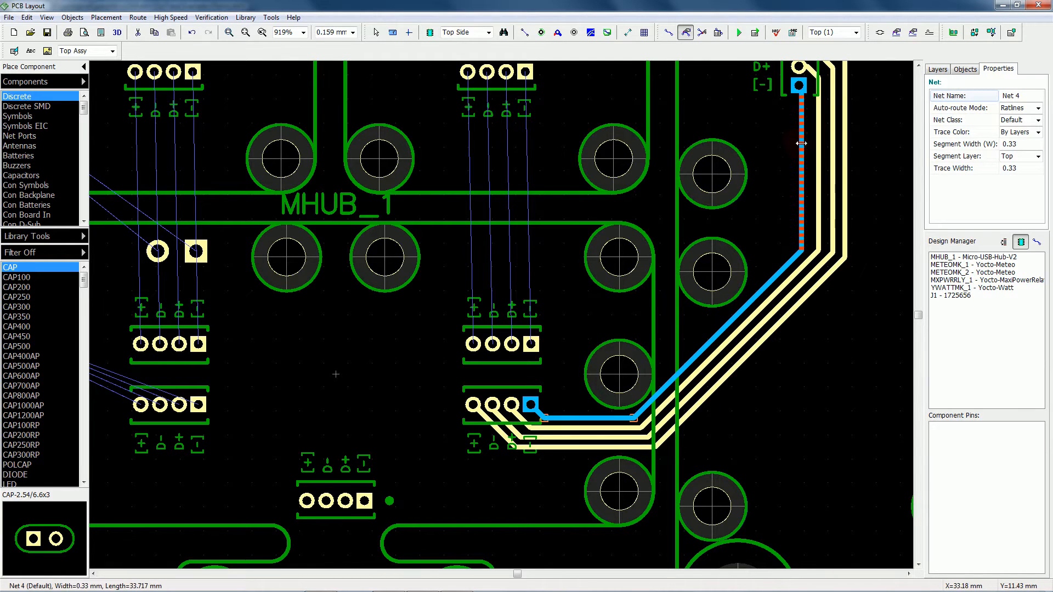
scroll(782, 200, down, 2)
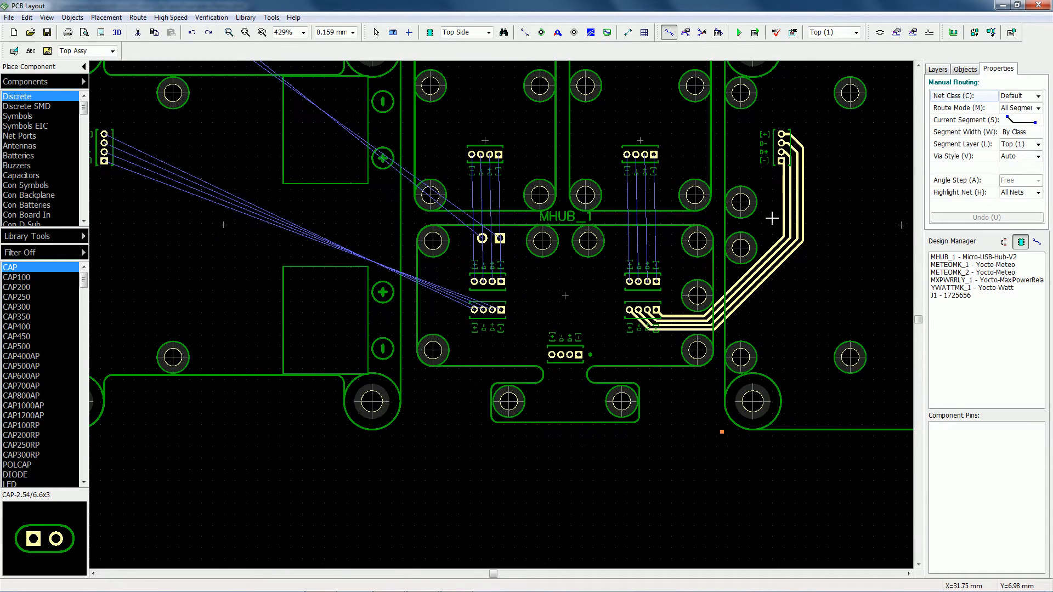
key(Escape)
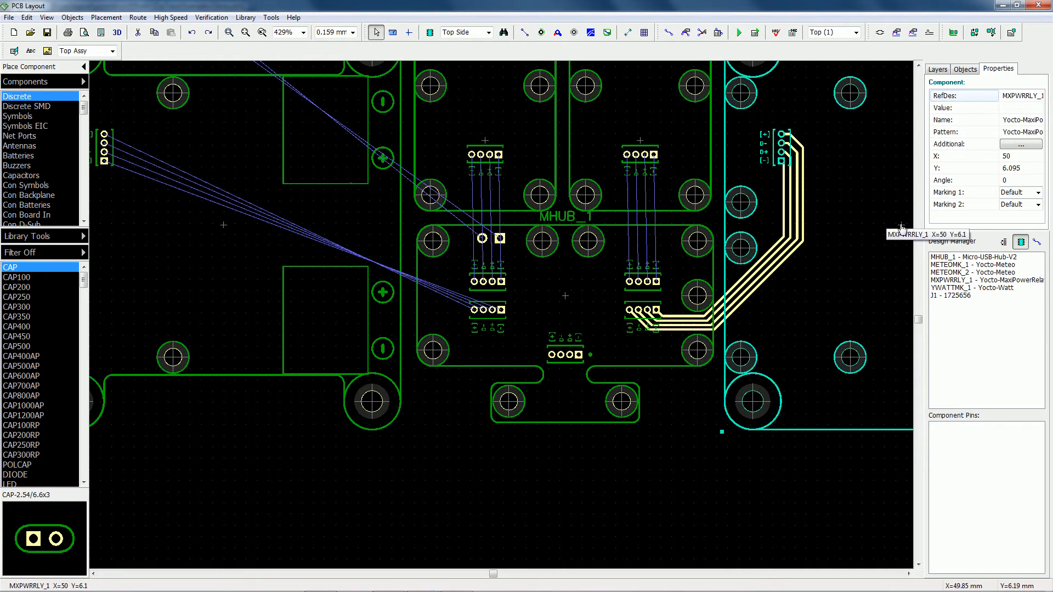
Step: Move MXPWRRLY_1 closer to the hub, to X 49.068, Y 7.098, and reshape the GND trace's bend at its pin
drag(901, 227, 894, 222)
click(685, 34)
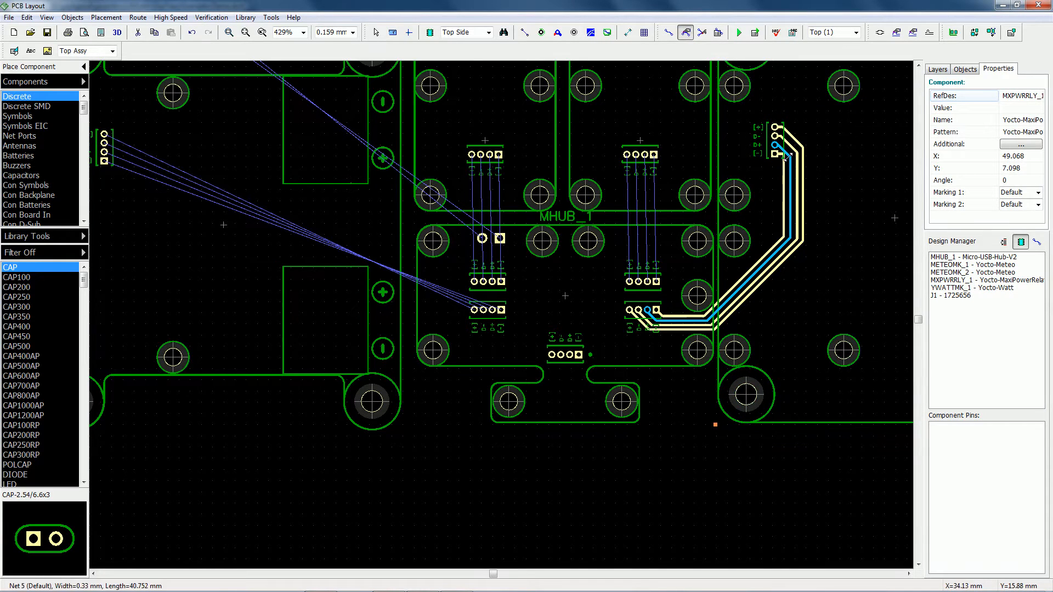
click(782, 161)
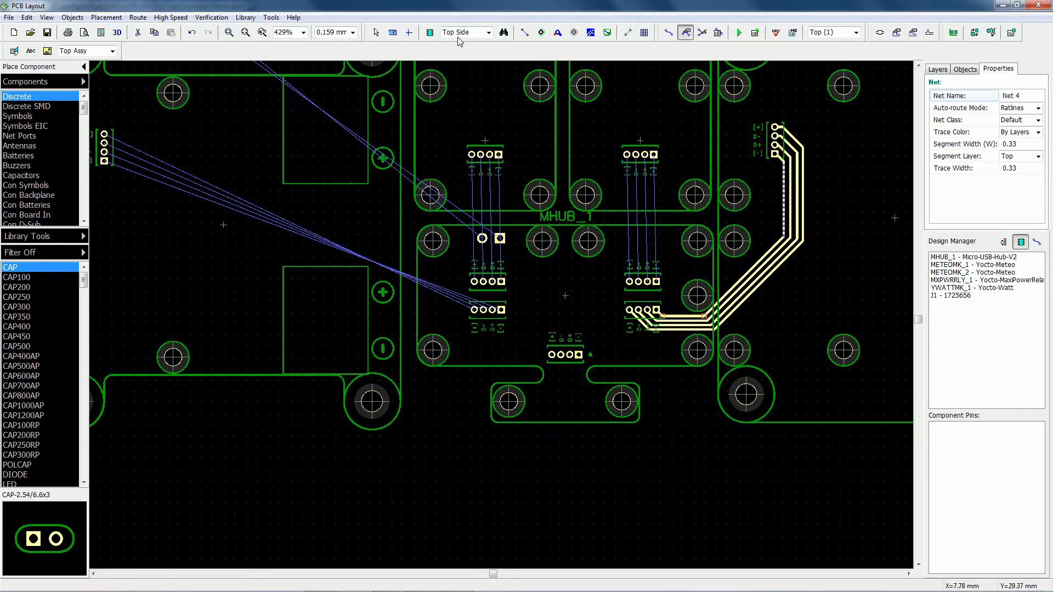
Step: Rotate YWATTMK_1 to 180 degrees so its USB pins face the hub
click(376, 34)
click(225, 229)
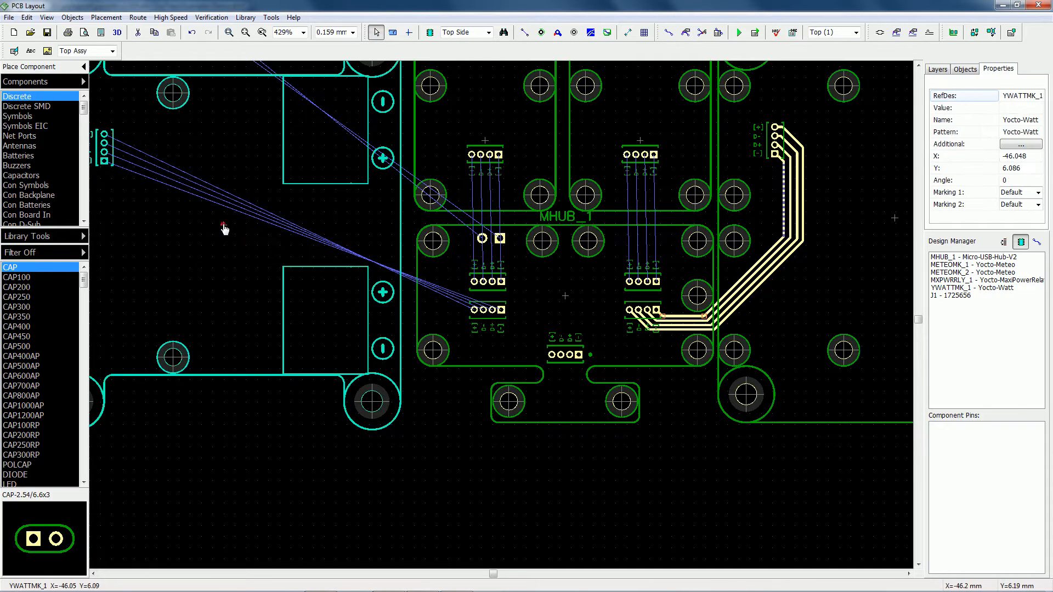
right_click(224, 225)
mouse_move(247, 294)
click(362, 308)
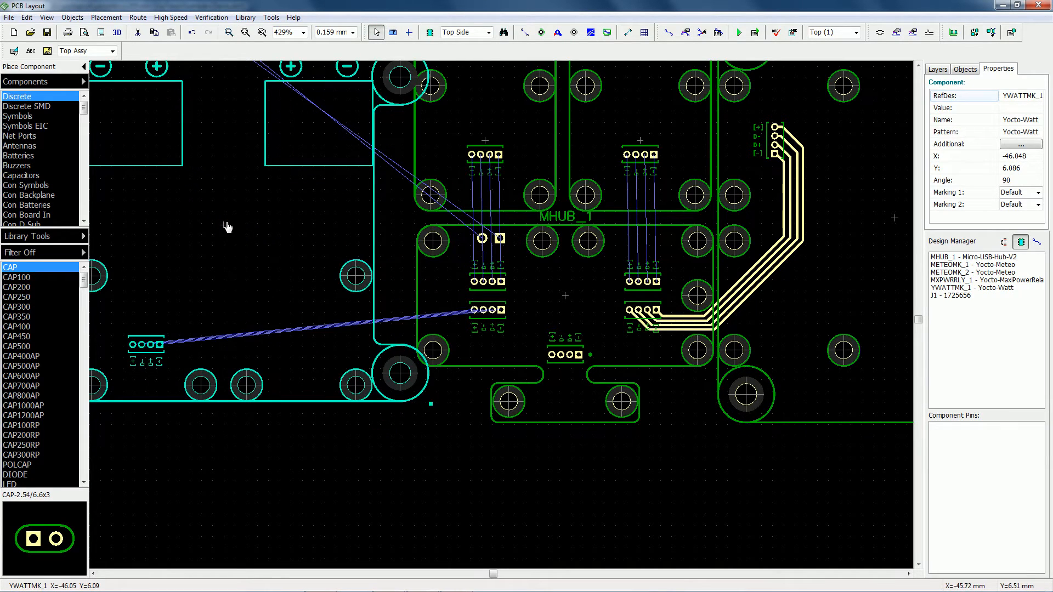
right_click(224, 228)
click(242, 297)
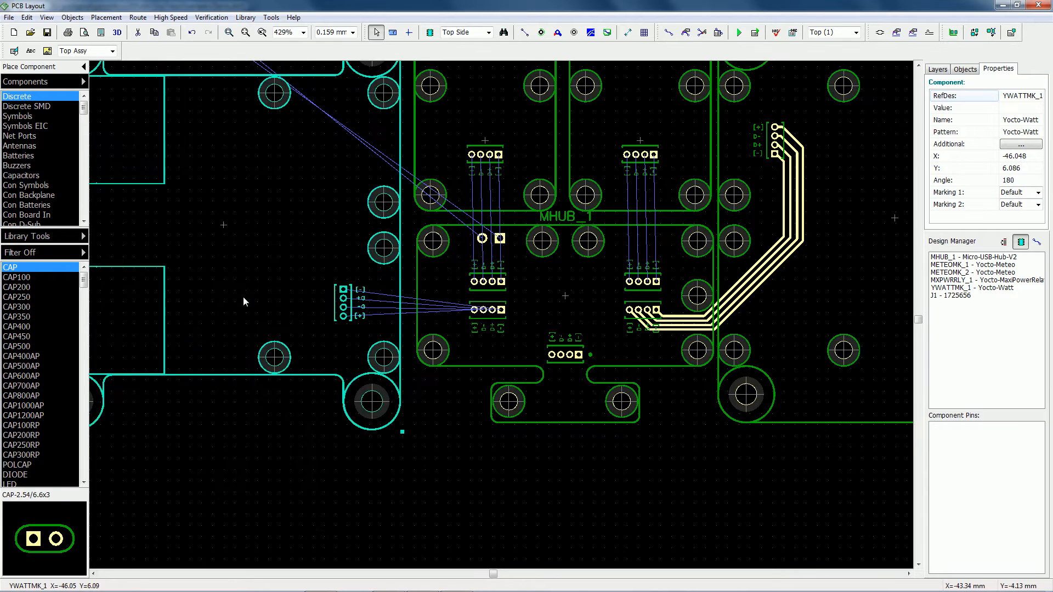
Step: Move YWATTMK_1 to X -45.21, Y 7.041, METEOMK_2 to X 13.335, Y 18.192, and METEOMK_1 to X -8.573, Y 18.192
click(228, 224)
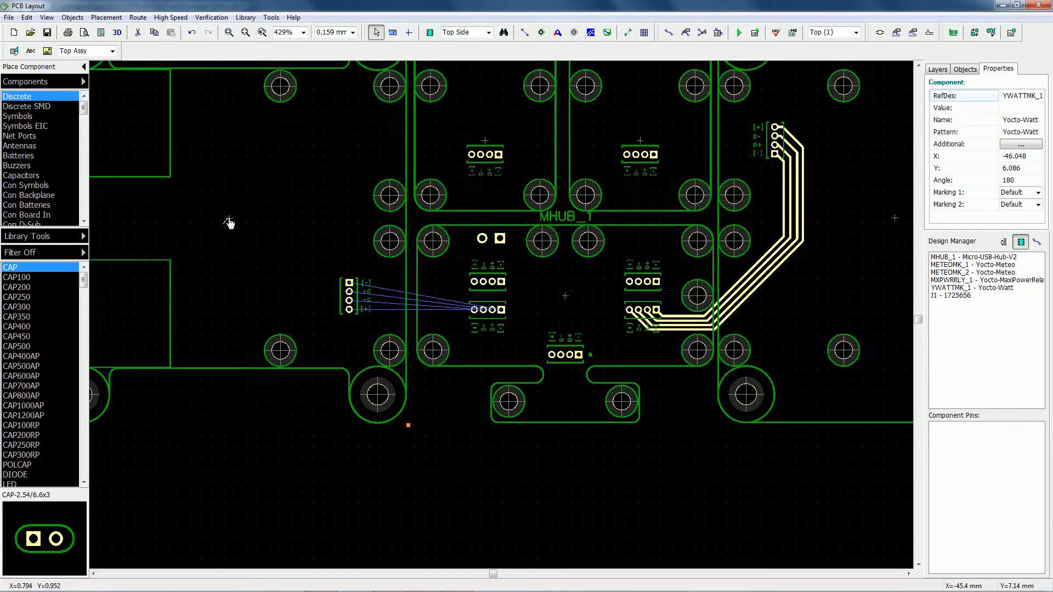
drag(230, 221, 229, 220)
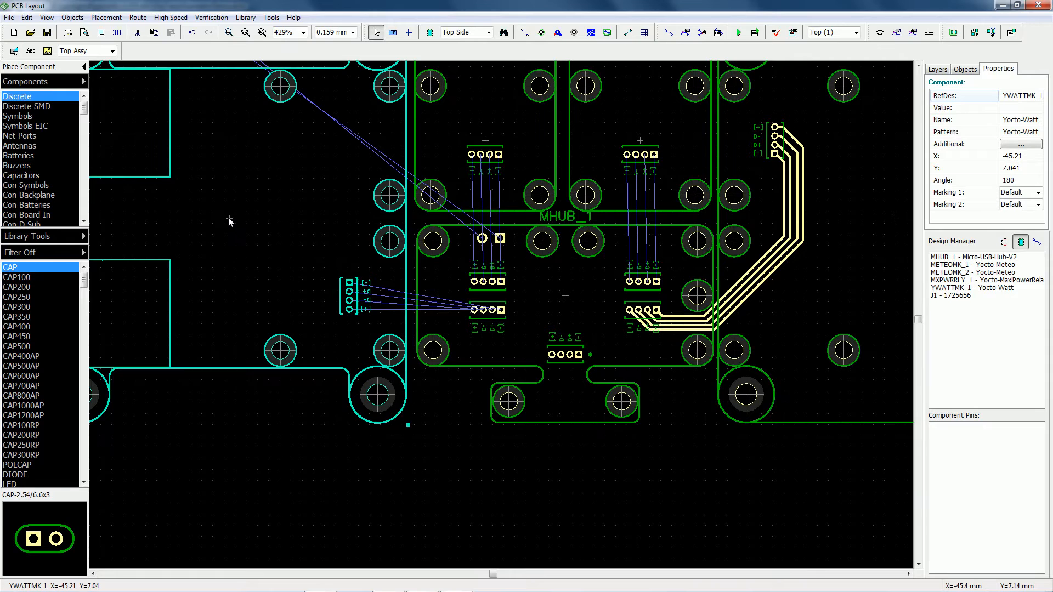
click(641, 144)
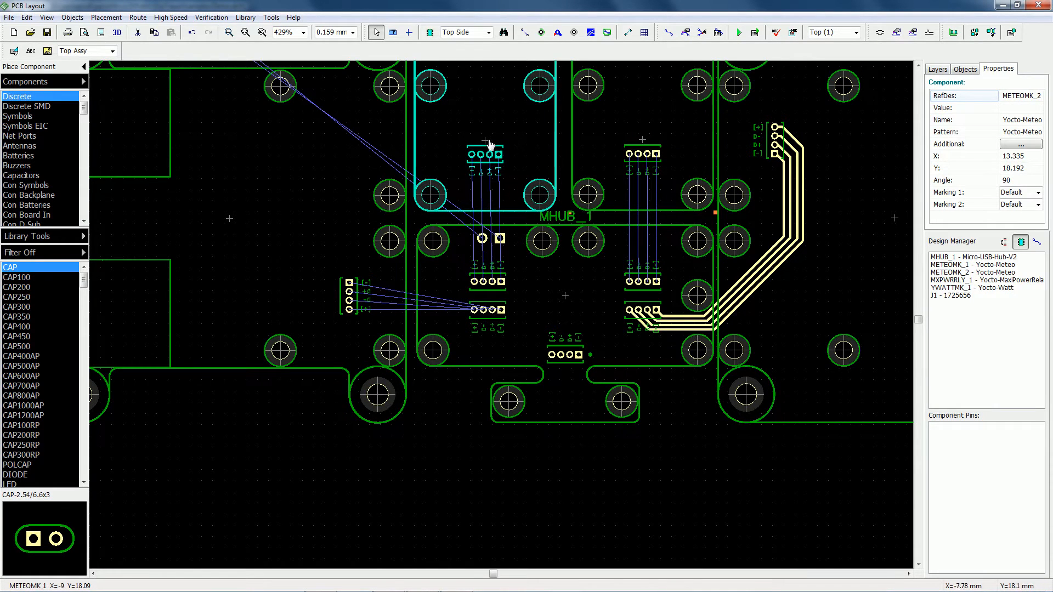
drag(486, 142, 488, 138)
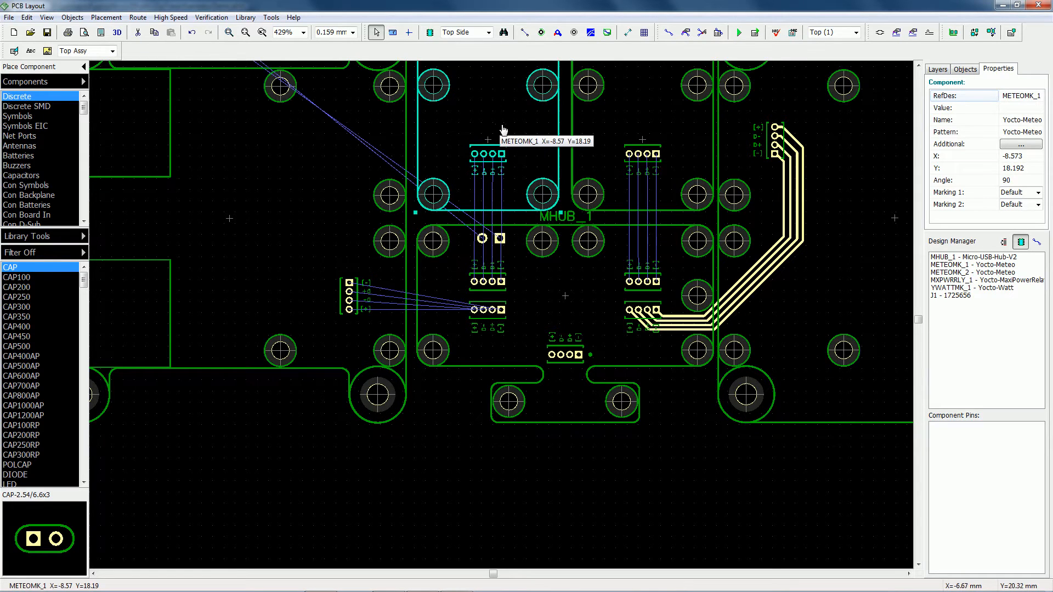
Step: Route the four USB traces between the hub's port pins and YWATTMK_1's pins, adding a short bend at the module's GND pin
click(668, 32)
click(475, 310)
click(348, 310)
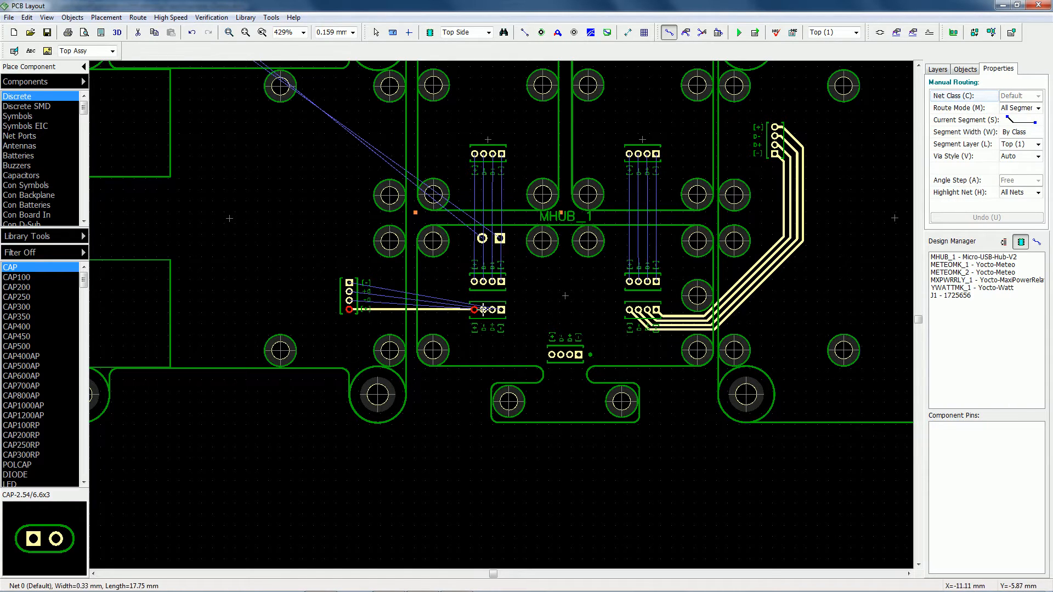
click(484, 310)
click(350, 301)
click(492, 309)
click(350, 291)
click(502, 309)
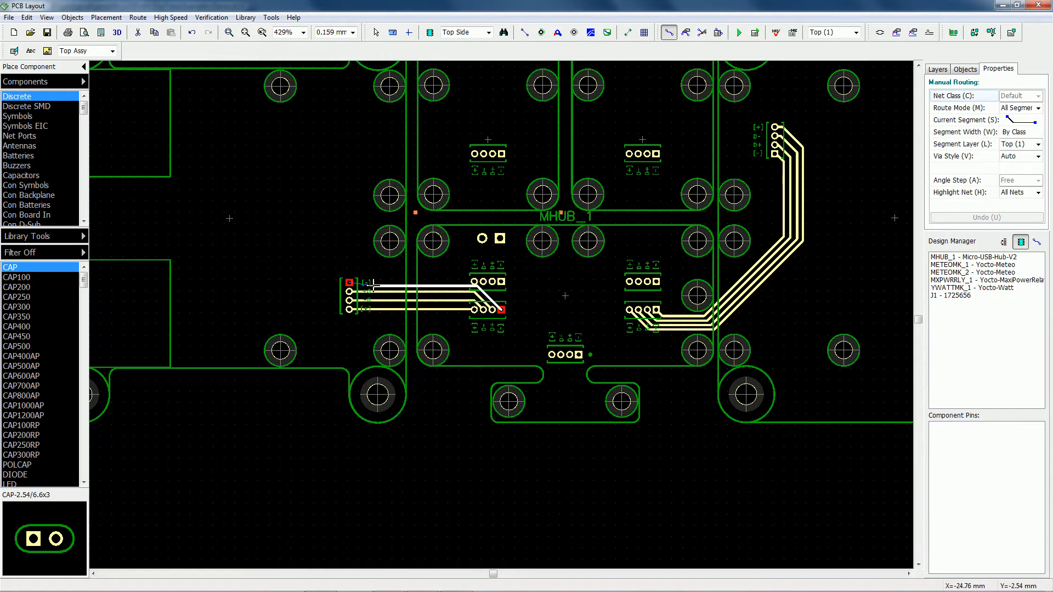
click(366, 285)
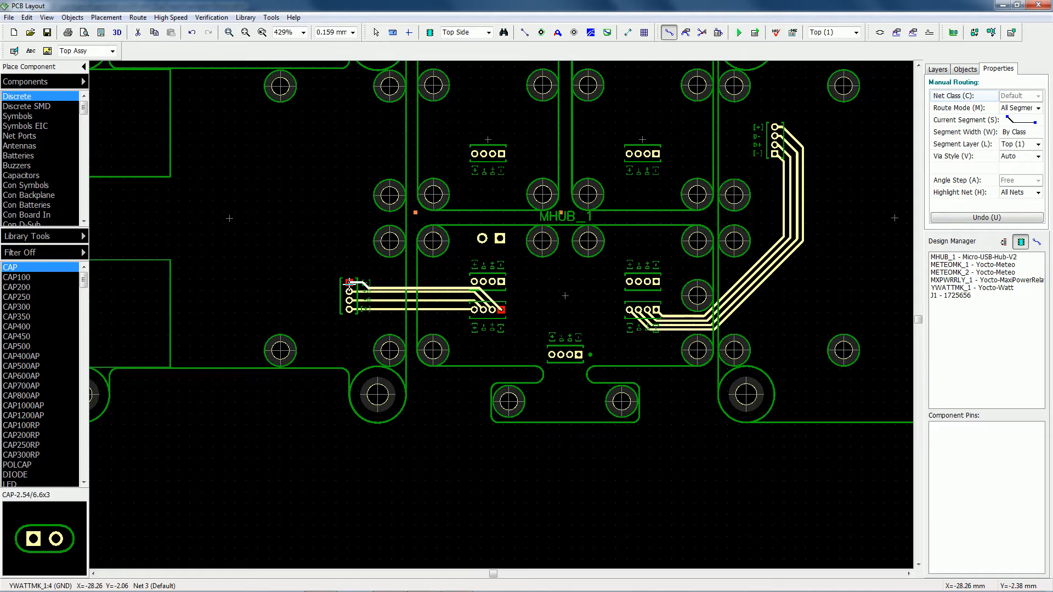
click(349, 282)
Step: Even out the spacing of the traces between the hub and YWATTMK_1 by shifting their inner horizontal segments
click(685, 32)
click(417, 294)
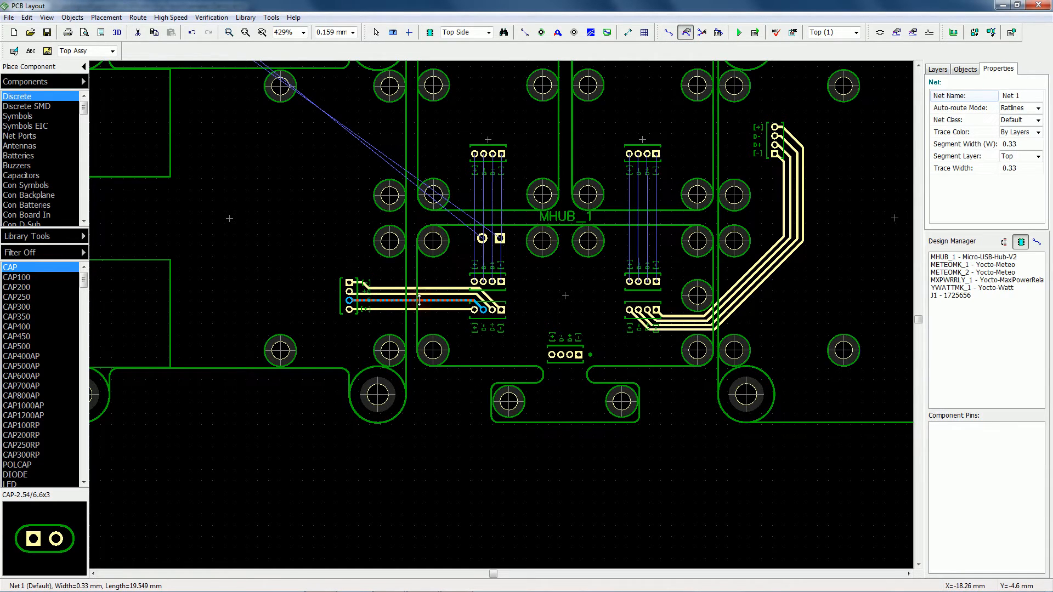
click(471, 295)
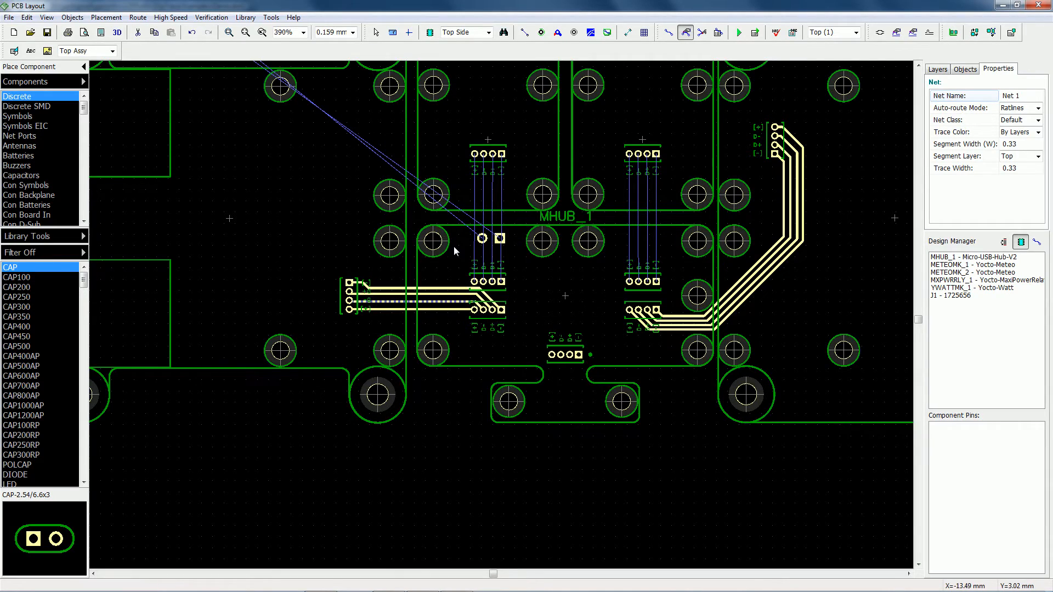
Step: Route a trace with 45-degree bends from the hub's square power pad around to J1 pin 1
scroll(453, 246, down, 2)
middle_drag(416, 297, 417, 301)
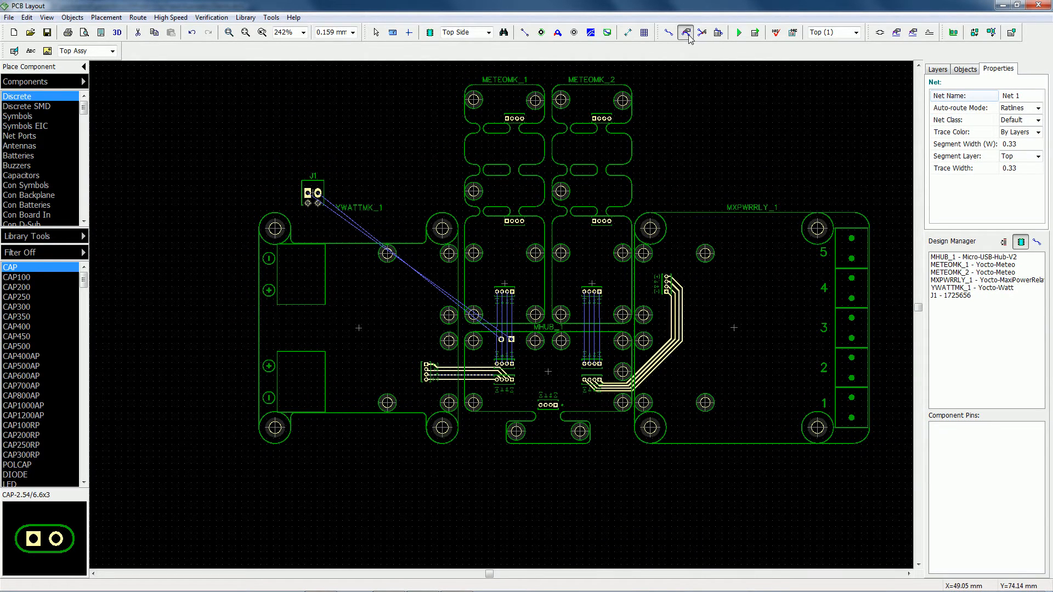
click(668, 32)
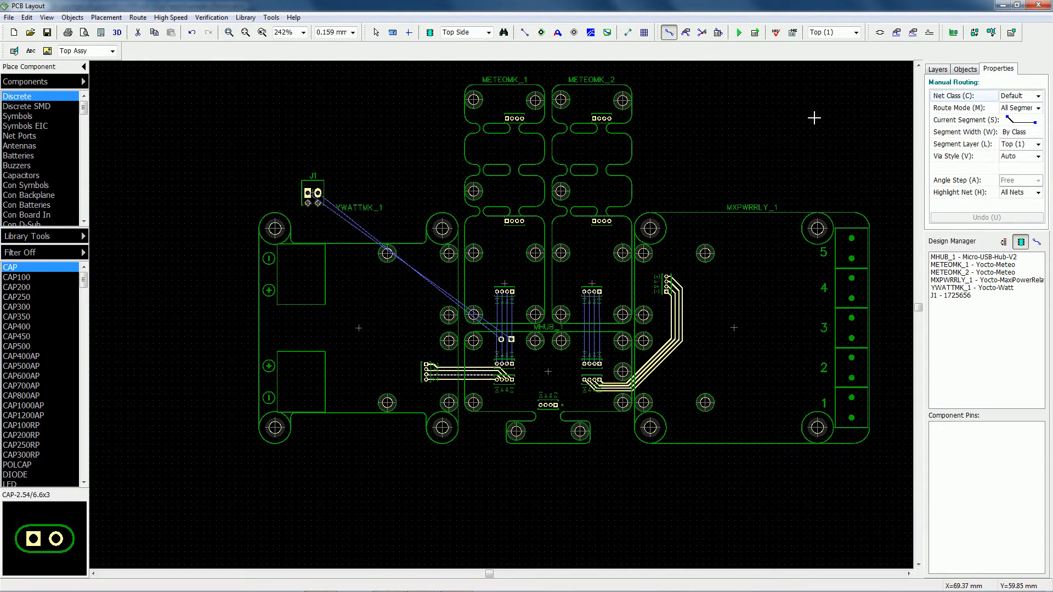
click(511, 339)
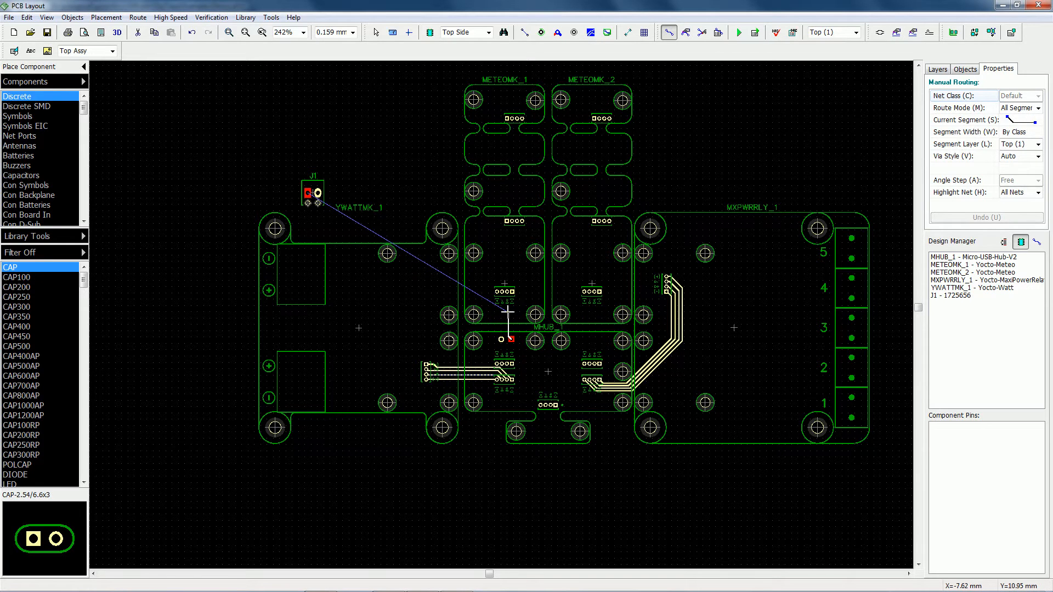
key(s)
key(s)
key(s)
key(s)
key(s)
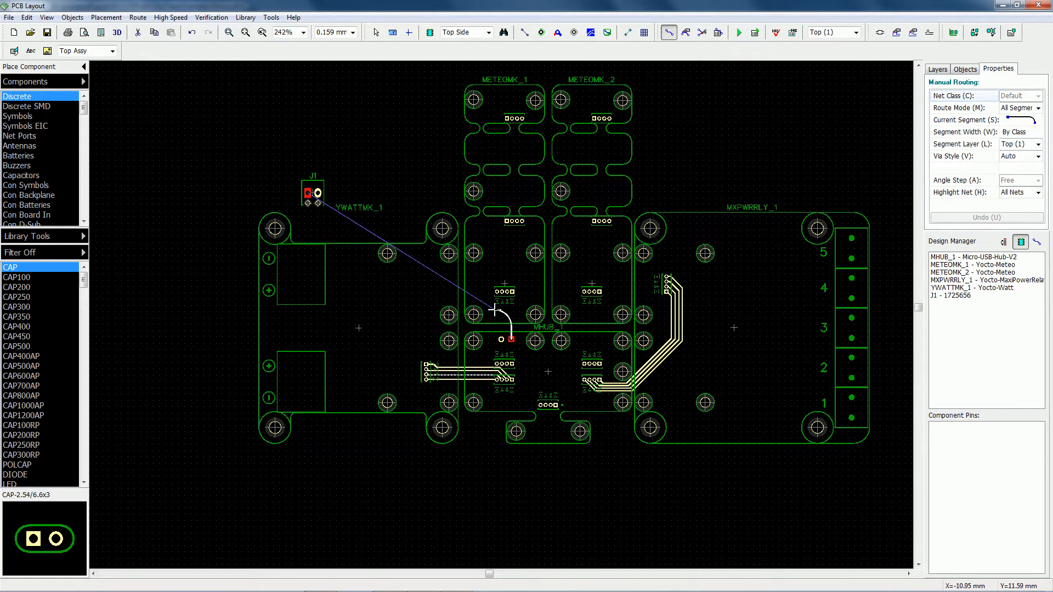
key(s)
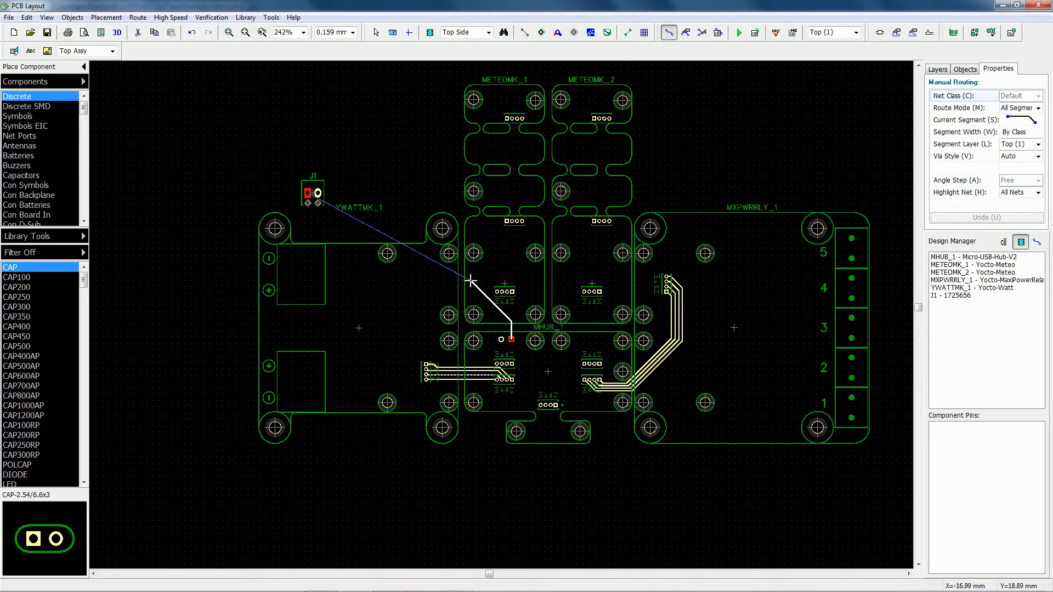
click(469, 280)
click(434, 279)
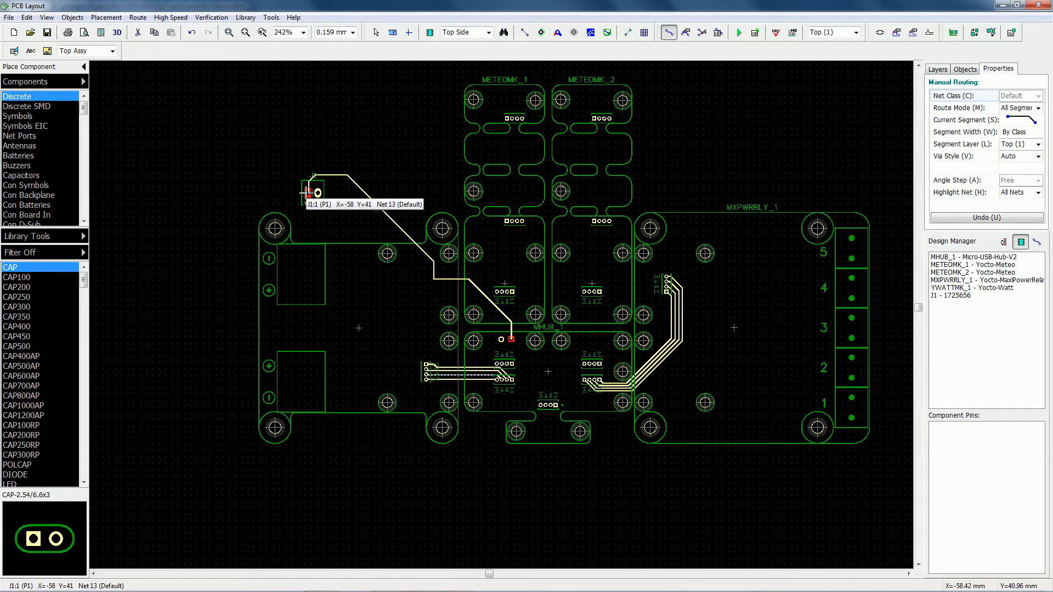
click(308, 193)
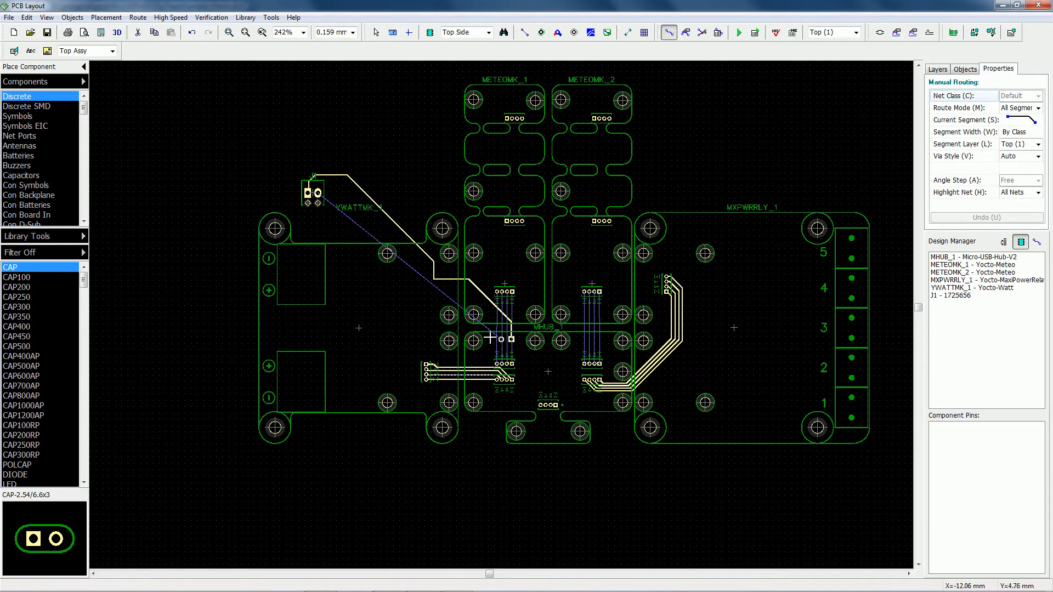
Step: Route a trace from the hub's round power pad to J1 pin 2, running parallel to the first power trace
click(501, 339)
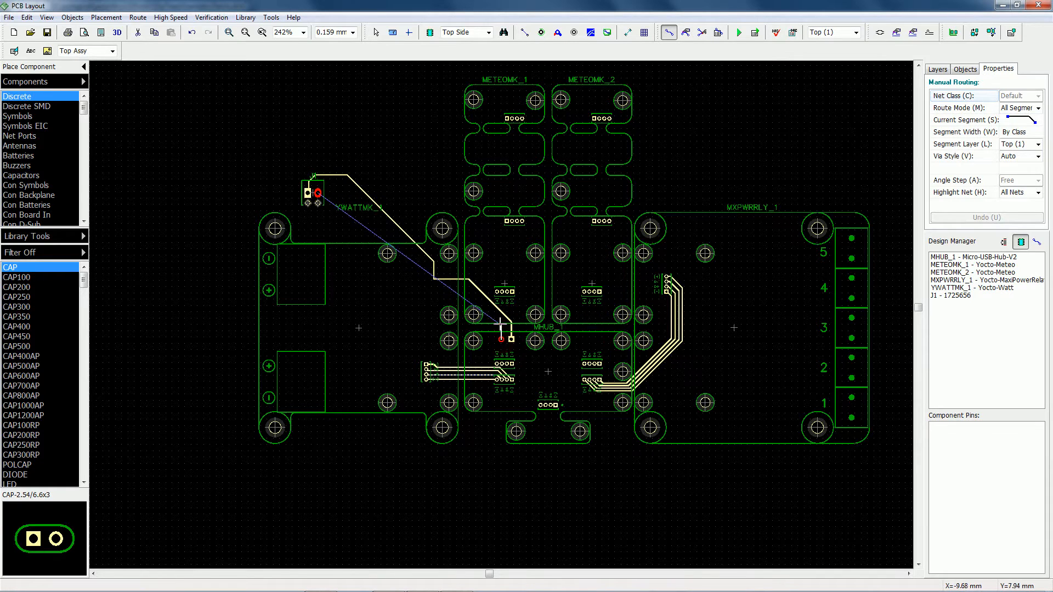
click(474, 293)
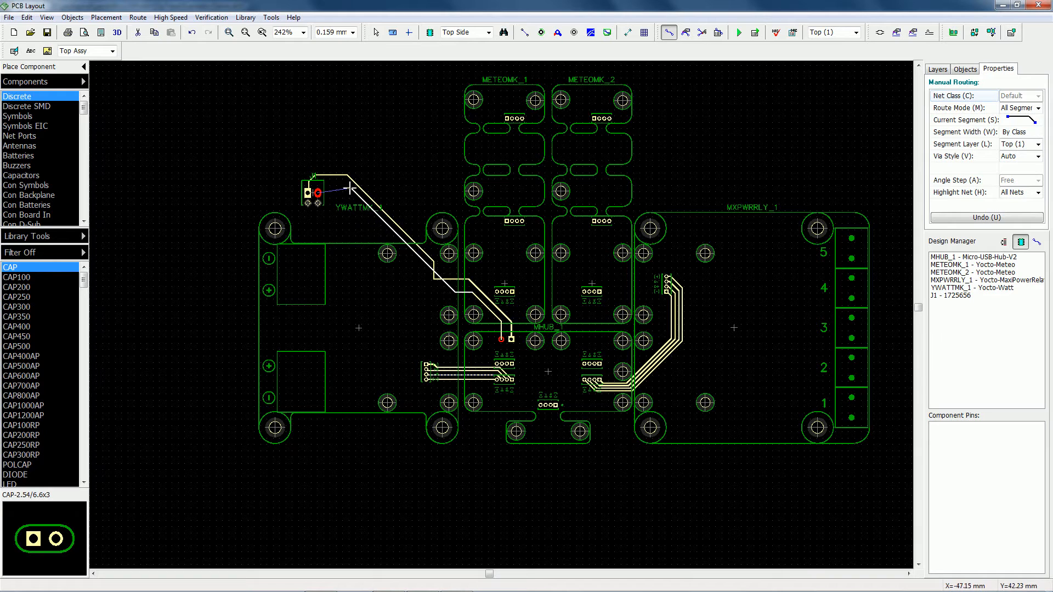
click(317, 193)
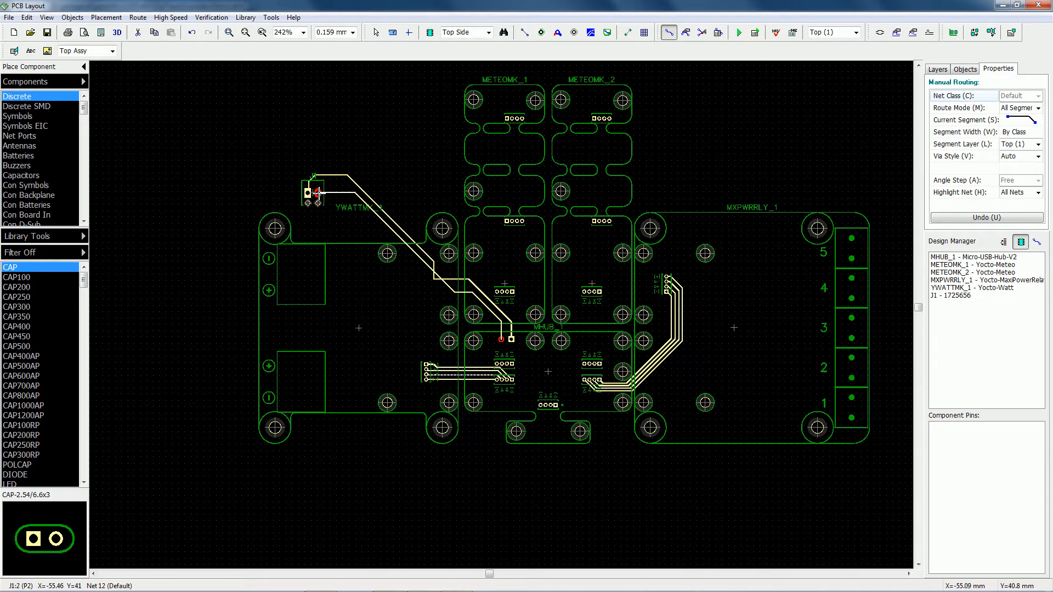
Step: Remove the vertical jog from the Net 13 power trace and shift Net 12's short horizontal segment up to run close beside it
click(685, 33)
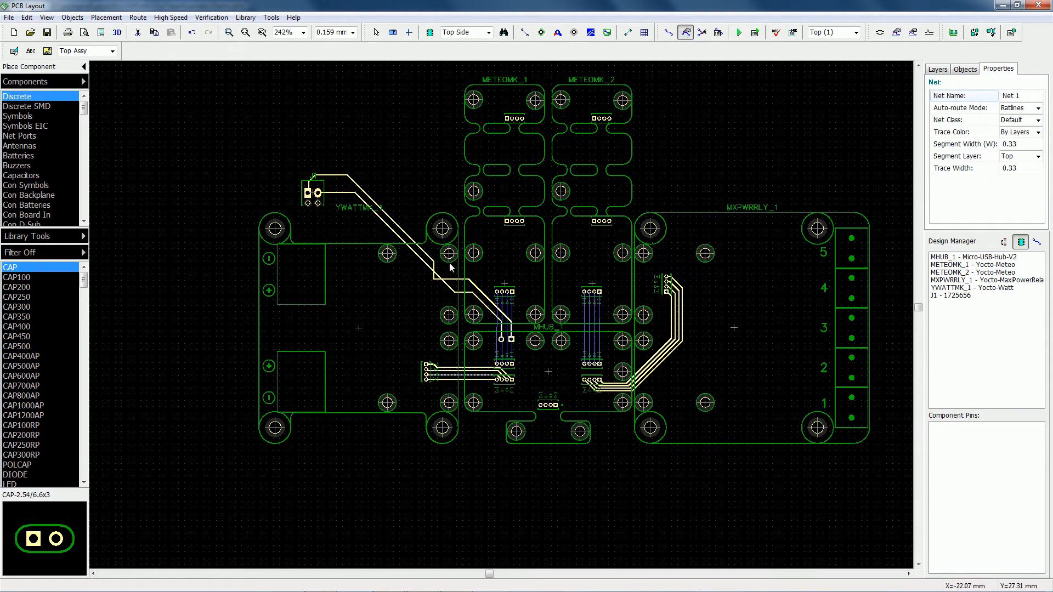
click(433, 278)
drag(433, 277, 452, 278)
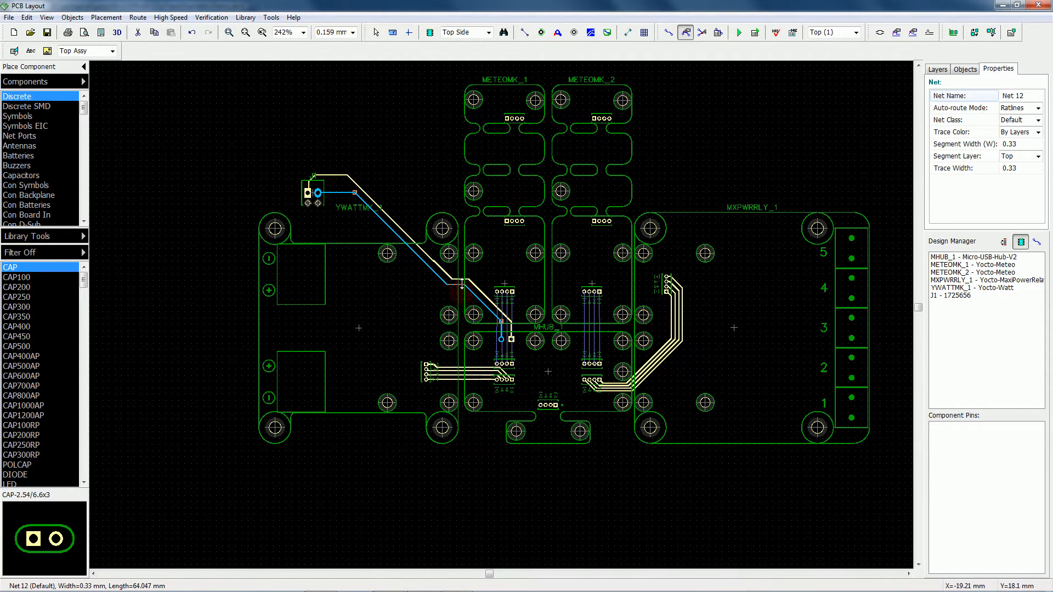
click(428, 256)
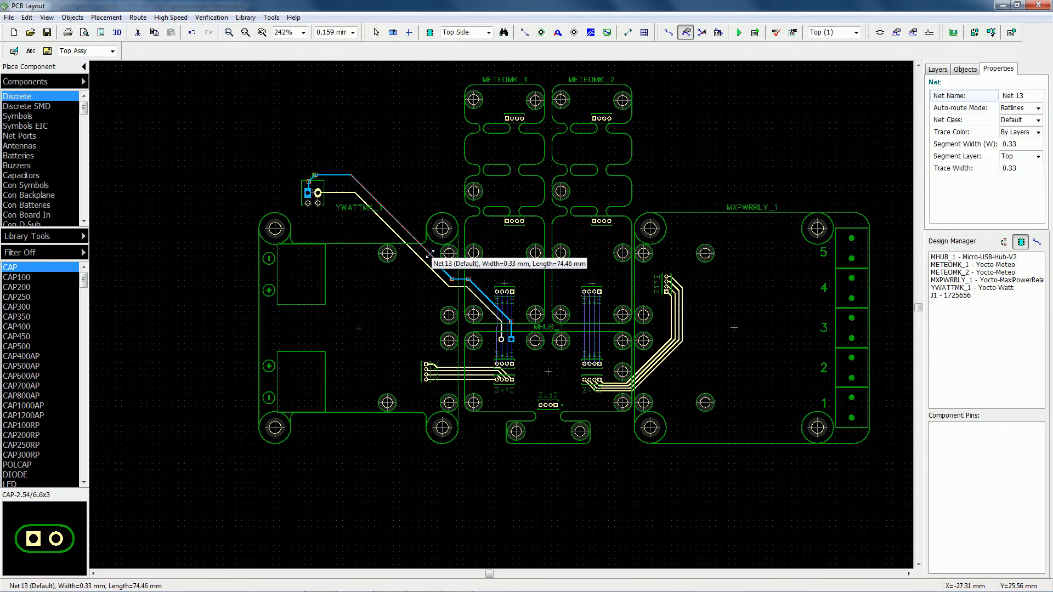
Step: Set the width of Net 13's existing traces to 1 mm, applied to the selected nets
click(438, 264)
right_click(440, 266)
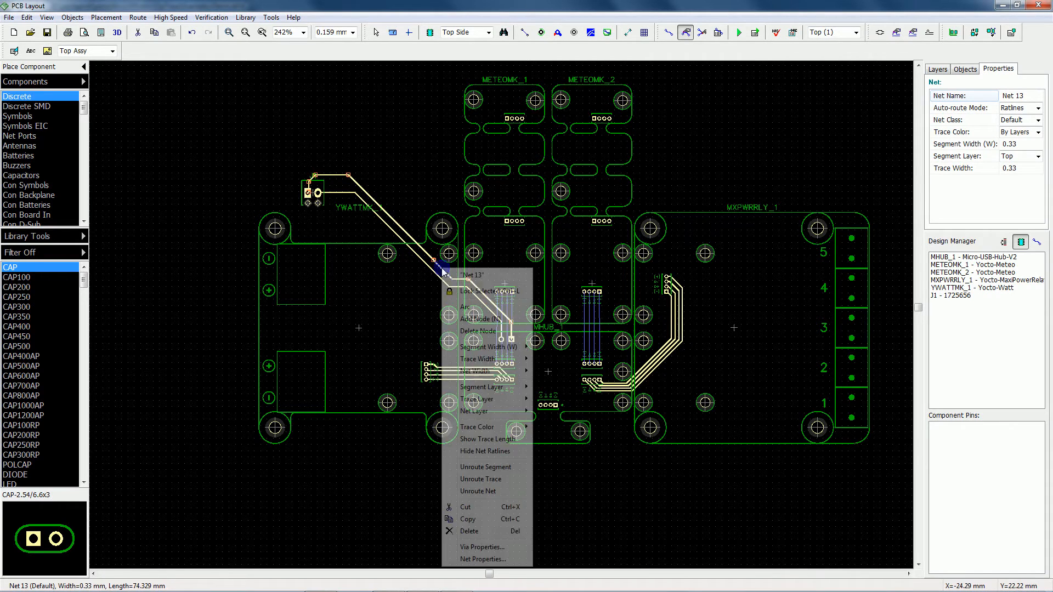
click(483, 559)
double_click(551, 356)
text(1)
click(602, 388)
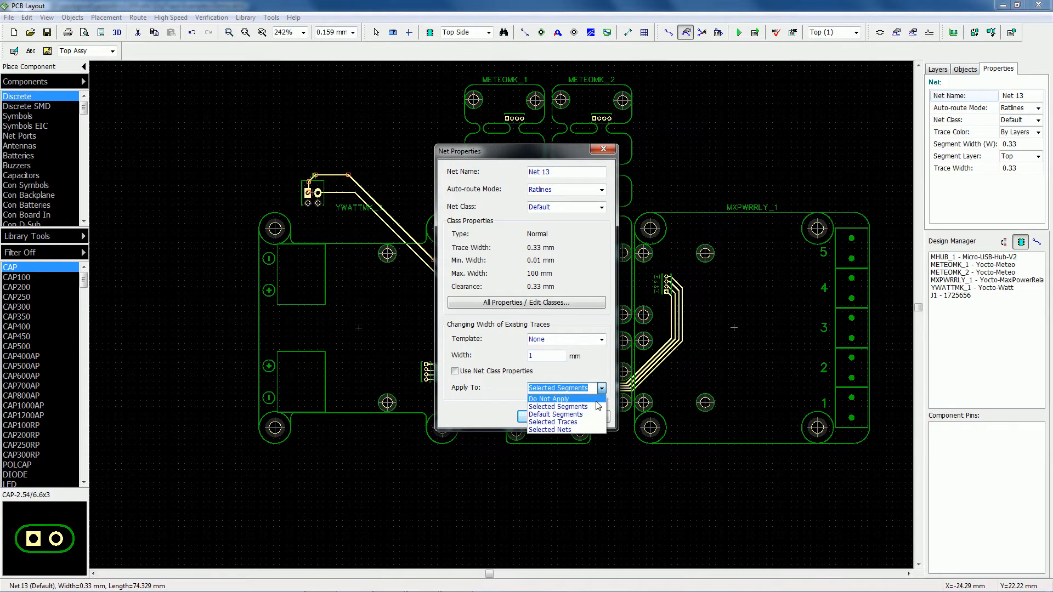
click(581, 430)
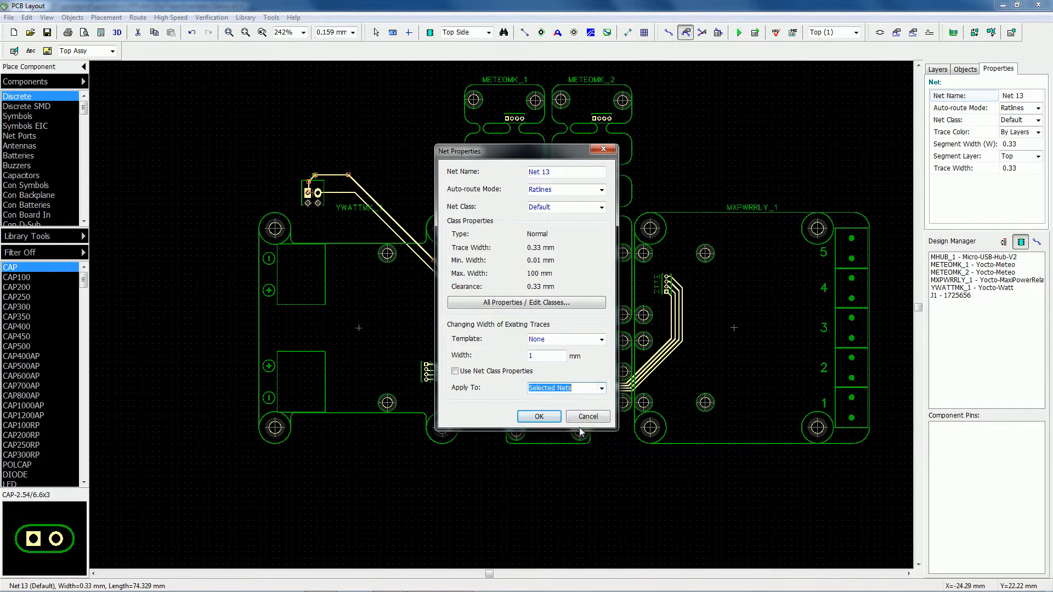
click(546, 419)
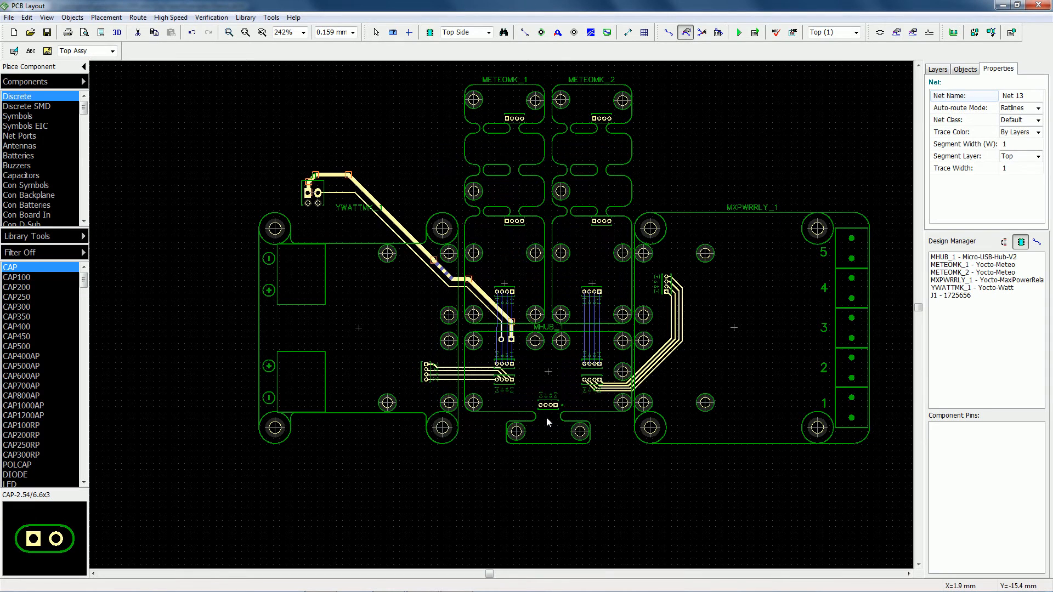
Step: Set Net 12's existing trace width to 1 mm and move Net 13's horizontal segment near J1 closer to Net 12
right_click(485, 311)
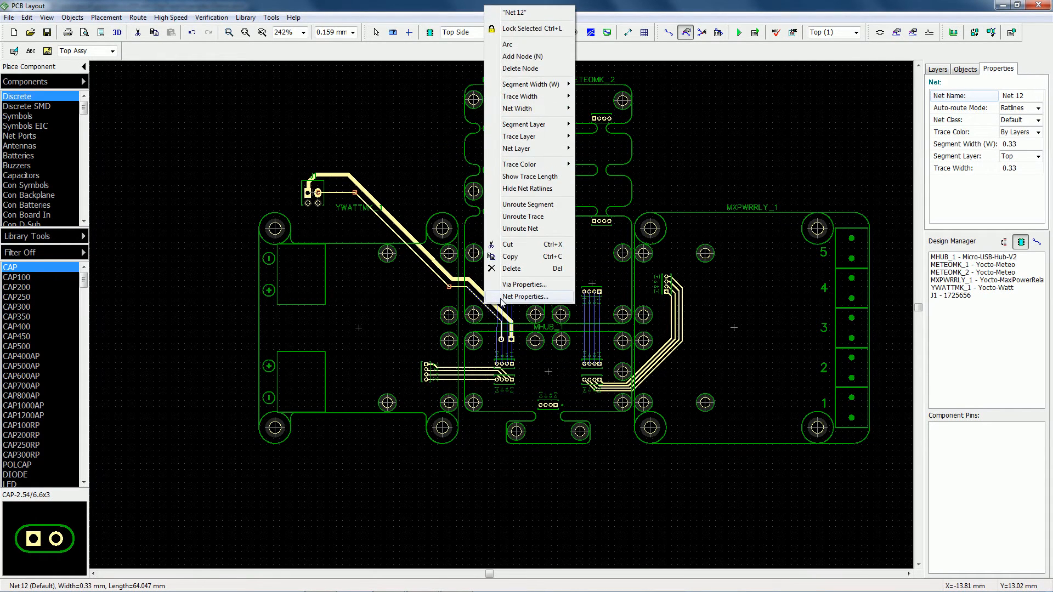
click(502, 301)
double_click(551, 356)
text(1)
click(602, 389)
click(562, 408)
click(545, 417)
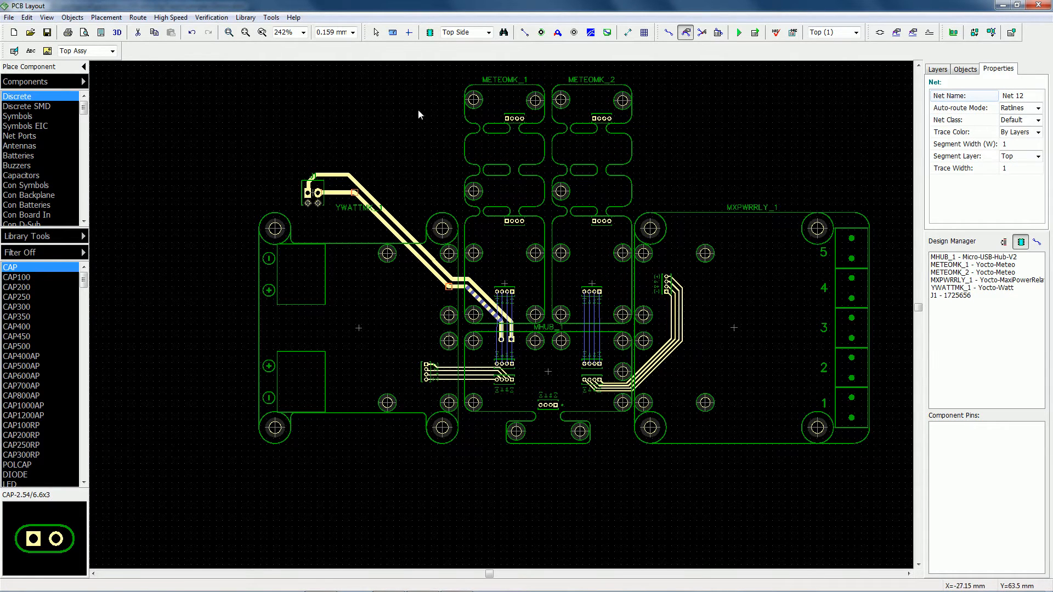
mouse_move(334, 174)
mouse_down()
mouse_move(315, 183)
mouse_move(337, 181)
mouse_up()
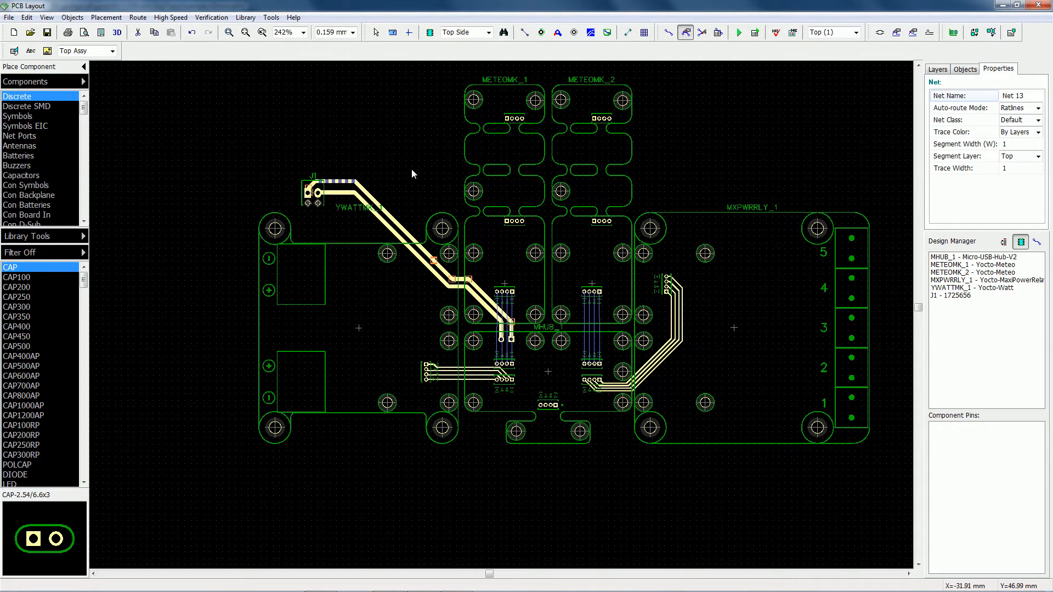
Step: Switch to Bottom Side and make Bottom (2) the active layer for manual routing
click(489, 34)
click(484, 51)
click(670, 33)
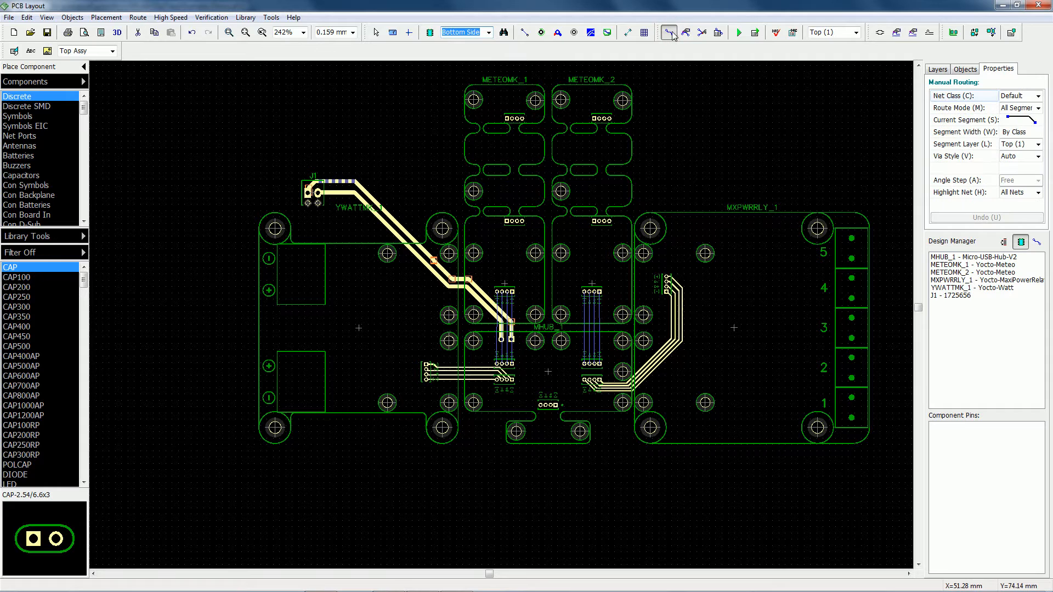
click(855, 33)
click(849, 55)
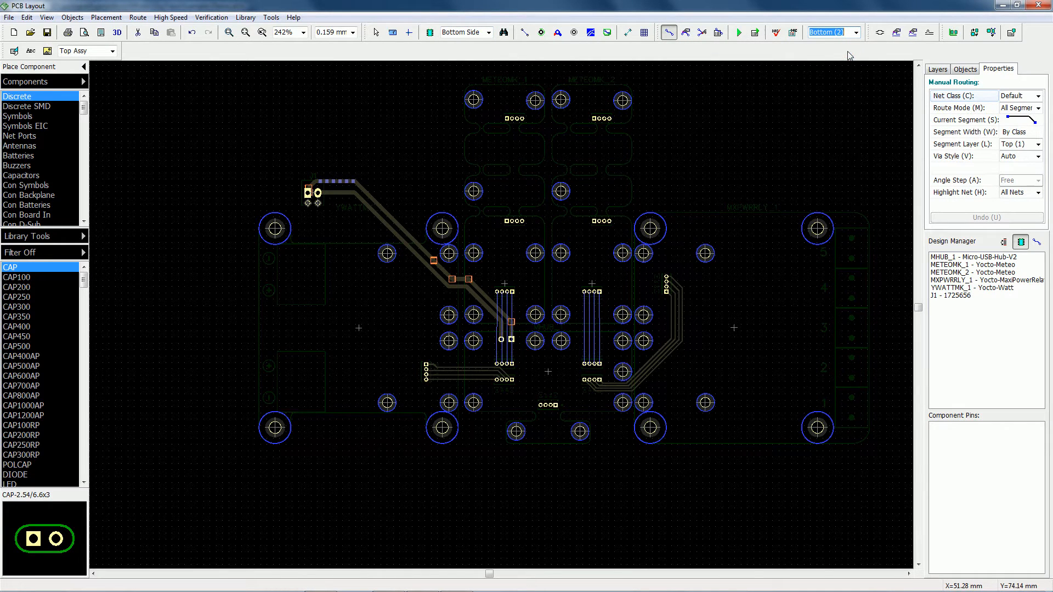
Step: Route four straight bottom-layer traces from the hub's upper port pins to METEOMK_2's pins
click(599, 364)
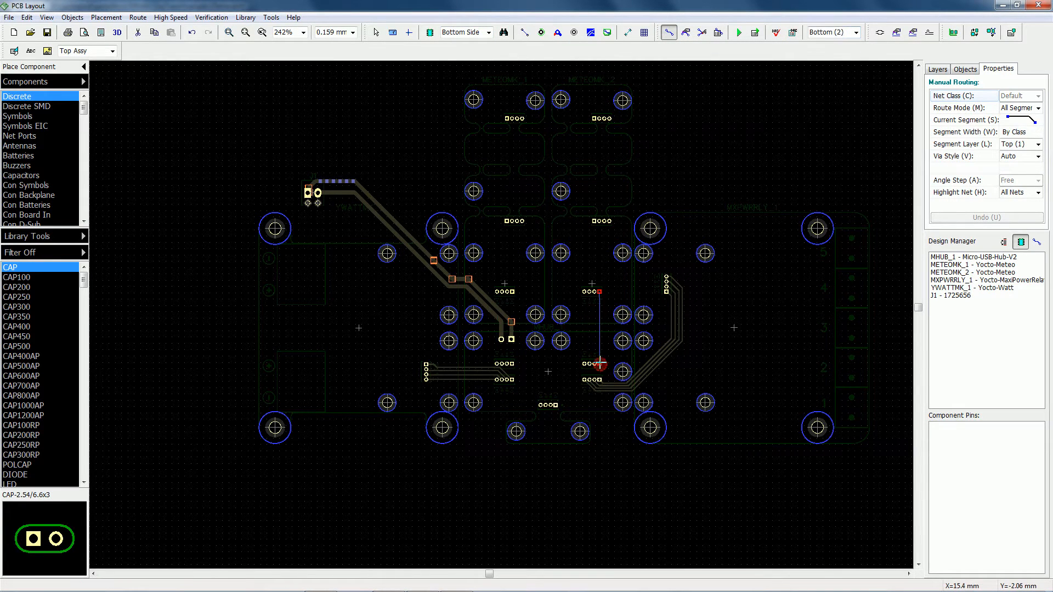
key(Escape)
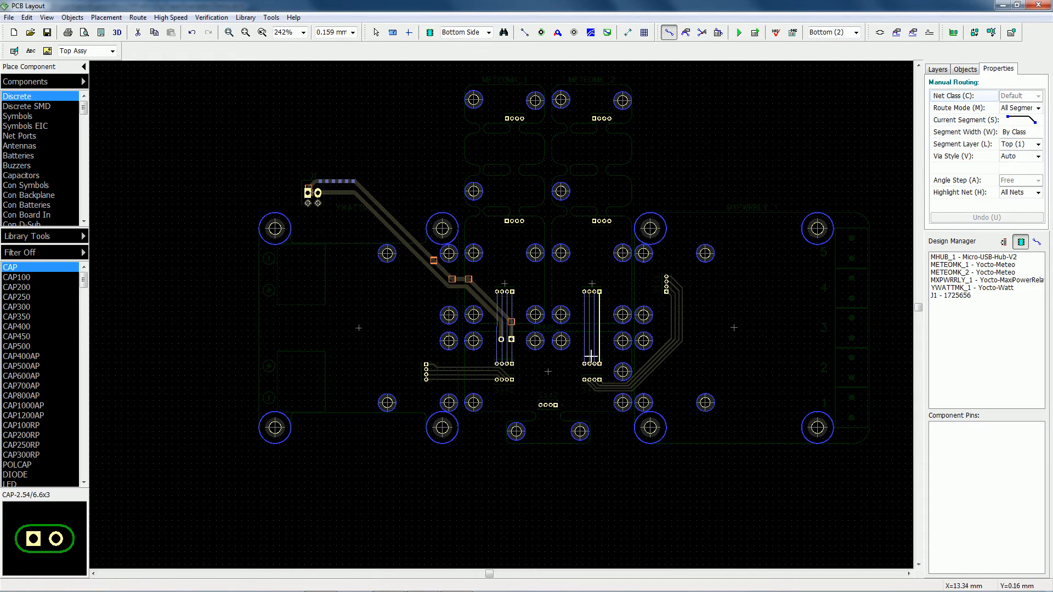
click(595, 364)
click(597, 291)
click(590, 364)
click(590, 291)
click(585, 291)
click(585, 363)
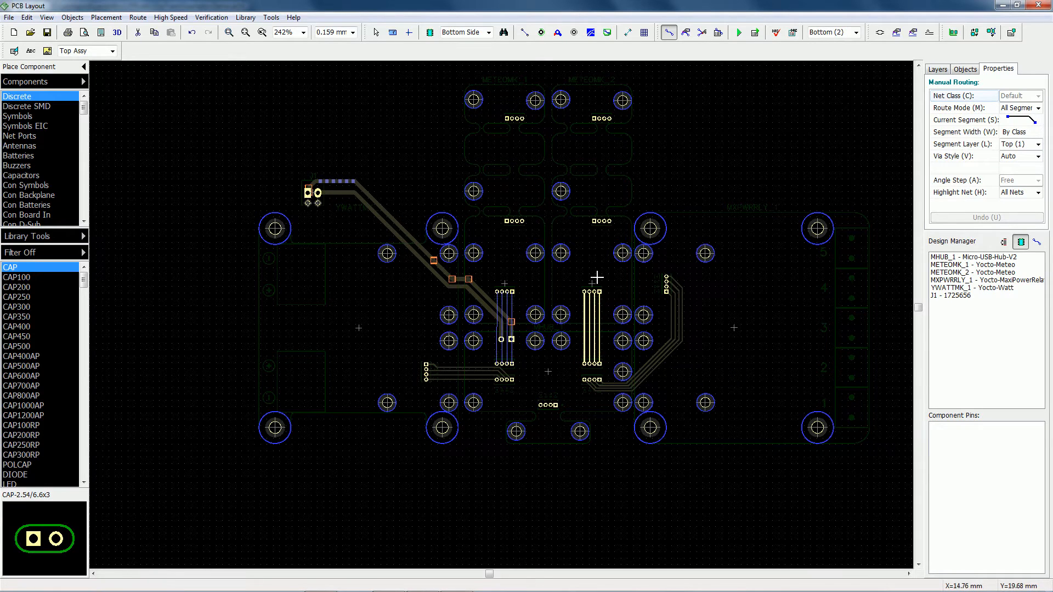
Step: Route four bottom-layer traces from the hub's upper port pins to METEOMK_1's pins, bending the outer ones around the two power pads
click(507, 364)
click(507, 293)
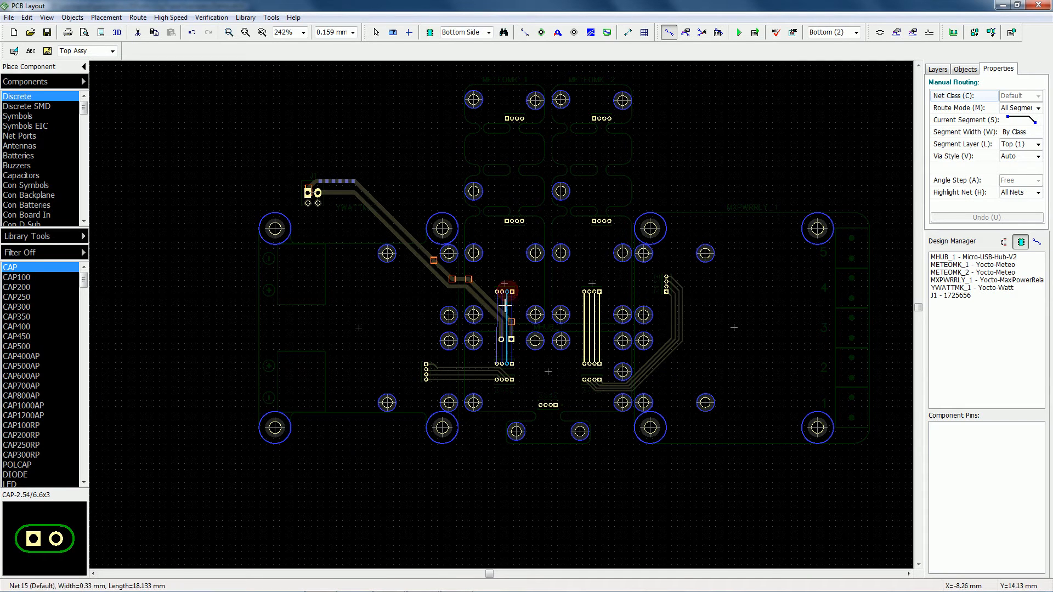
click(512, 363)
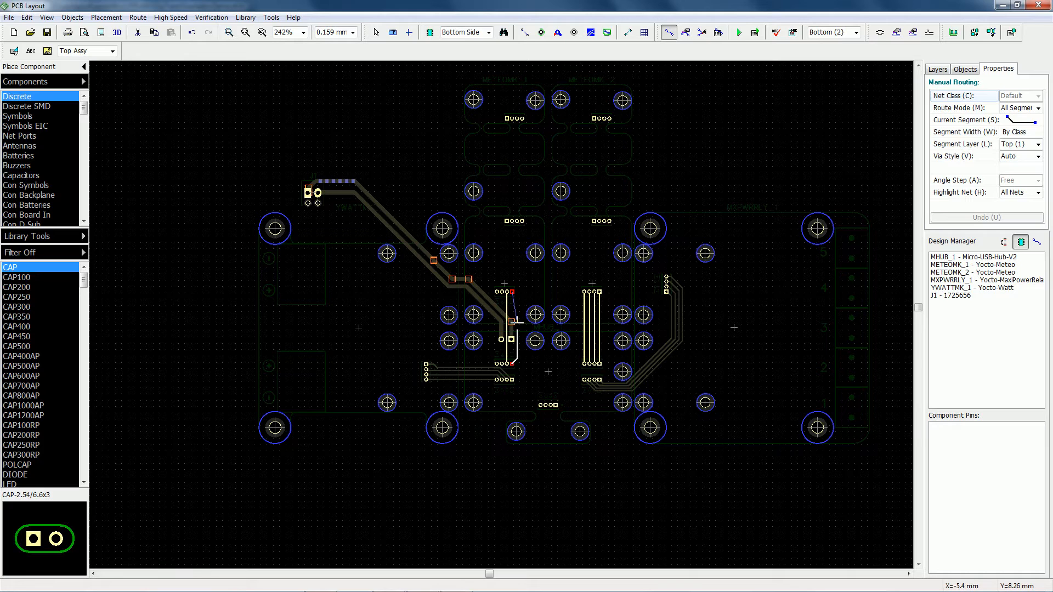
click(517, 324)
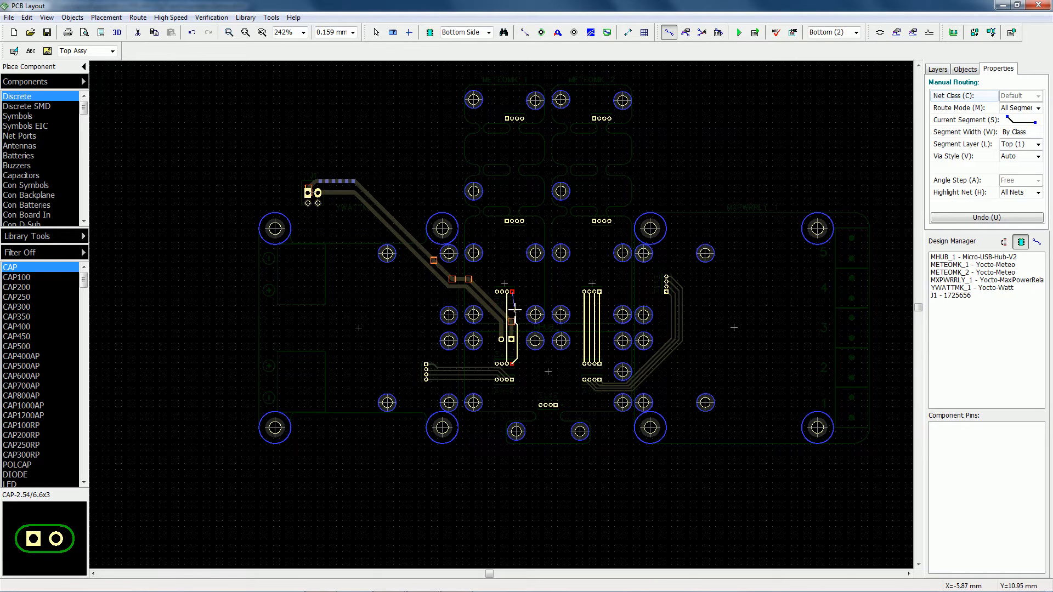
click(512, 291)
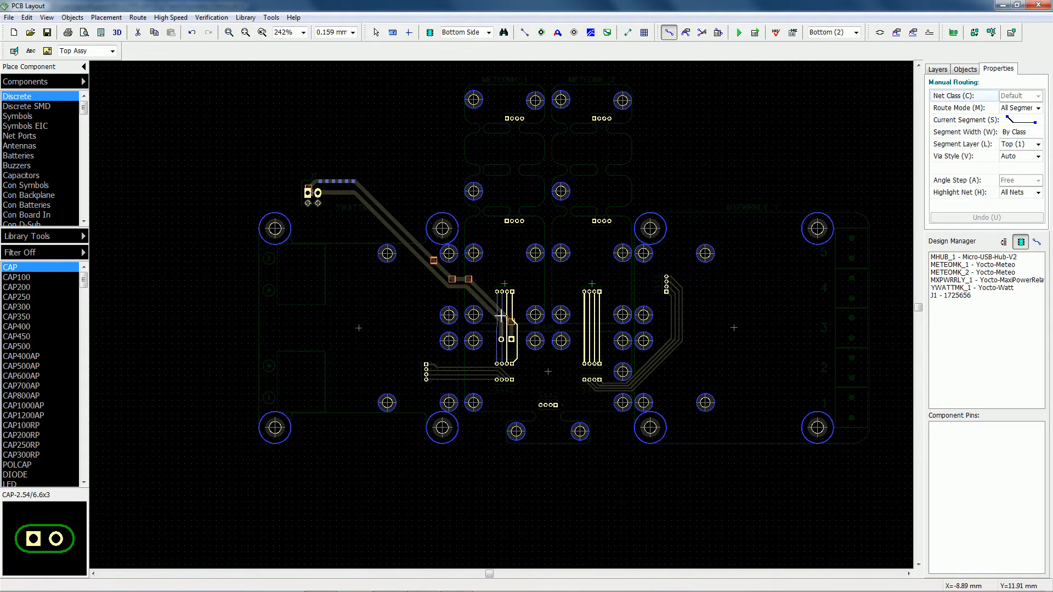
click(502, 364)
click(501, 342)
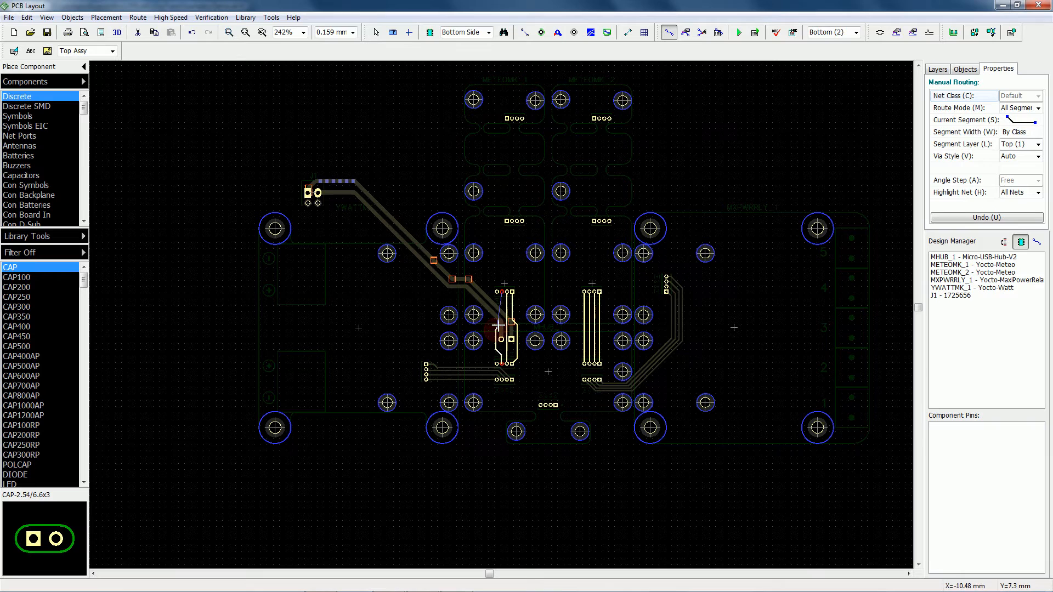
click(502, 292)
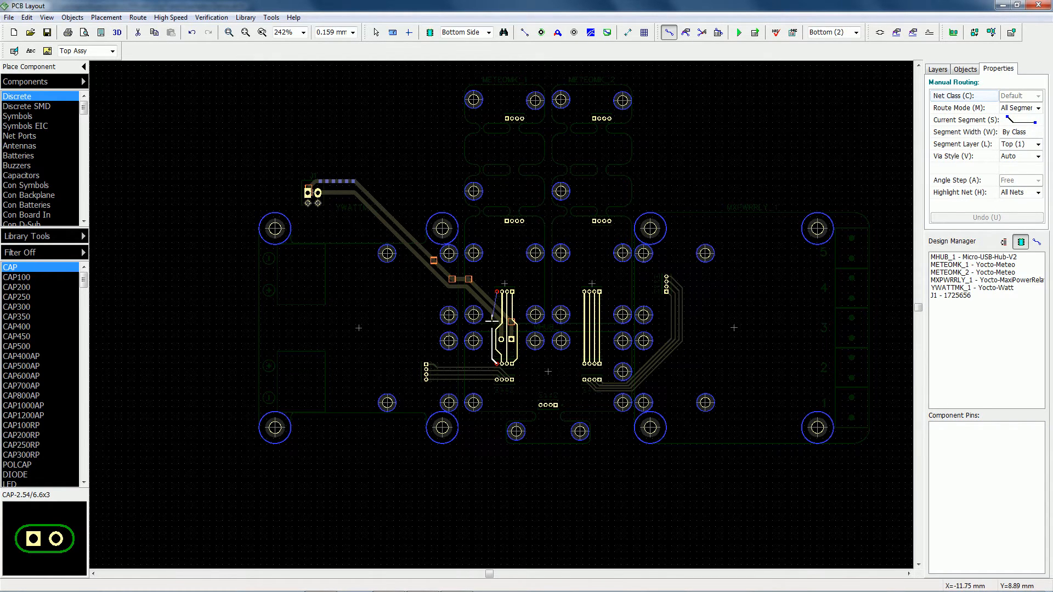
click(491, 324)
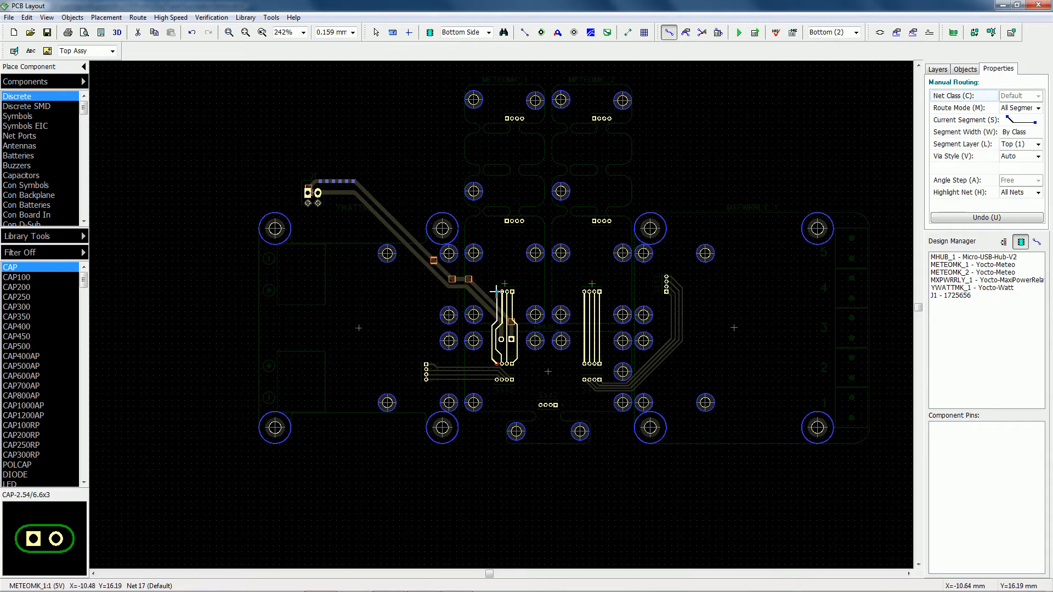
key(Escape)
Step: Reshape the METEOMK_1 traces on both sides of the two power pads so they run straight and bend only around the pads
key(plus)
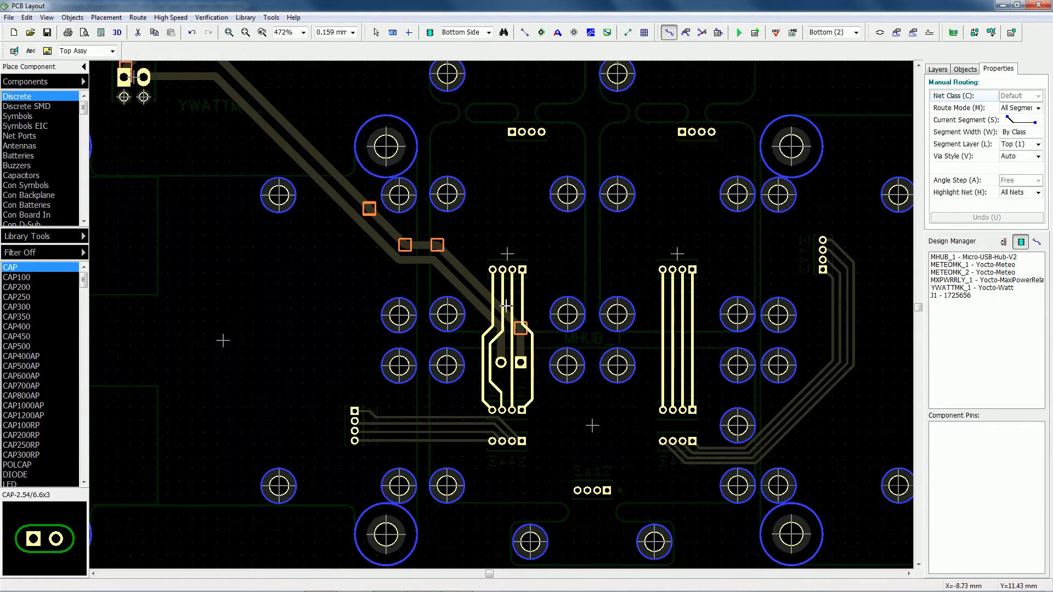
click(685, 33)
drag(527, 328, 527, 348)
mouse_move(527, 404)
mouse_down()
mouse_move(526, 393)
mouse_move(505, 415)
mouse_move(495, 397)
mouse_up()
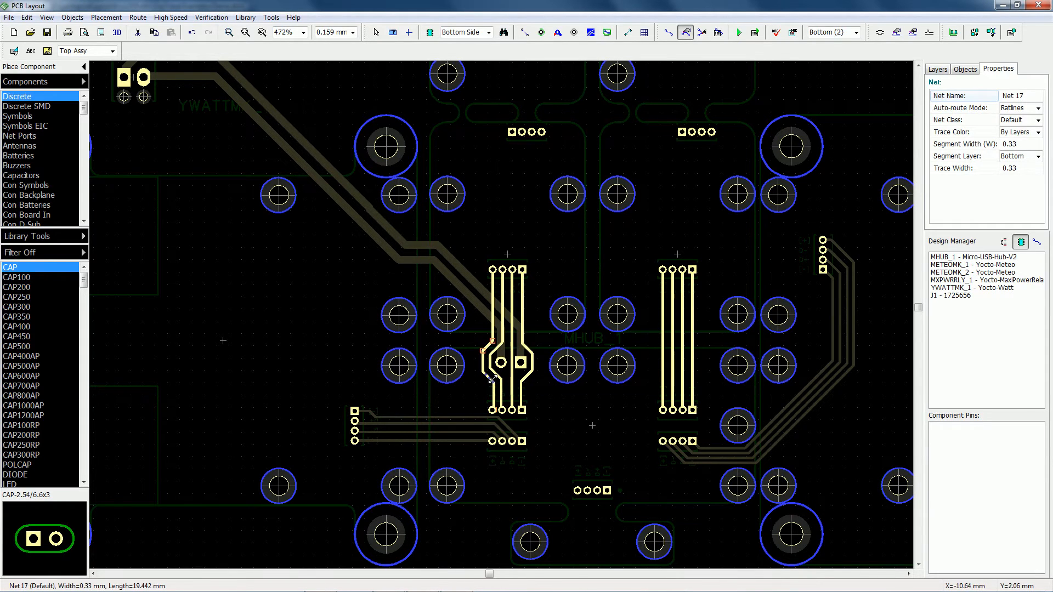
scroll(521, 324, down, 2)
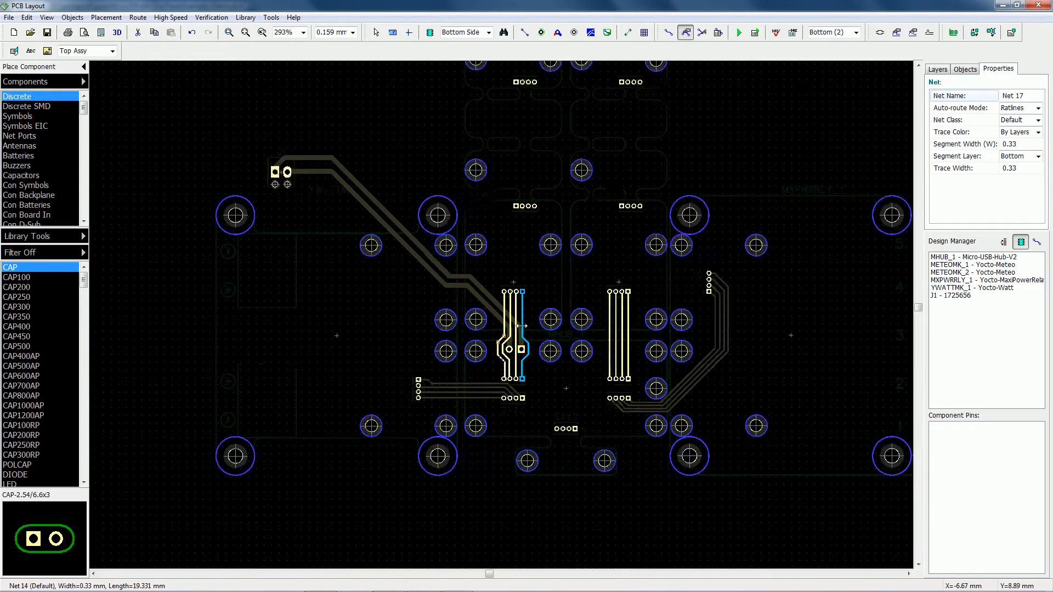
Step: Return to the default selection mode and make Top (1) the active layer
click(377, 33)
click(843, 33)
click(822, 41)
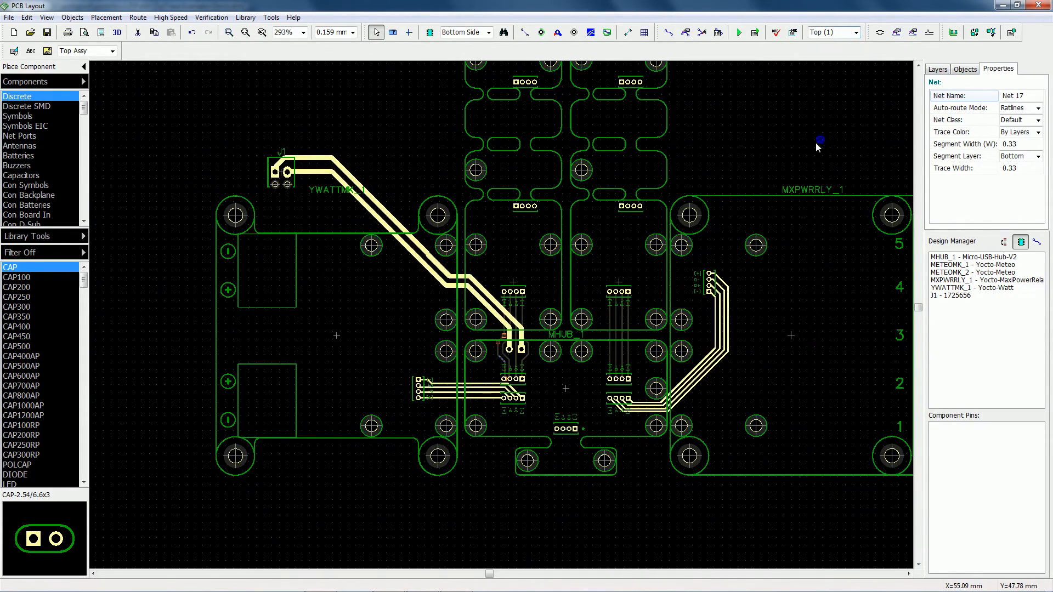
Step: Run the design rule check on the whole board and dismiss its report
scroll(771, 183, down, 1)
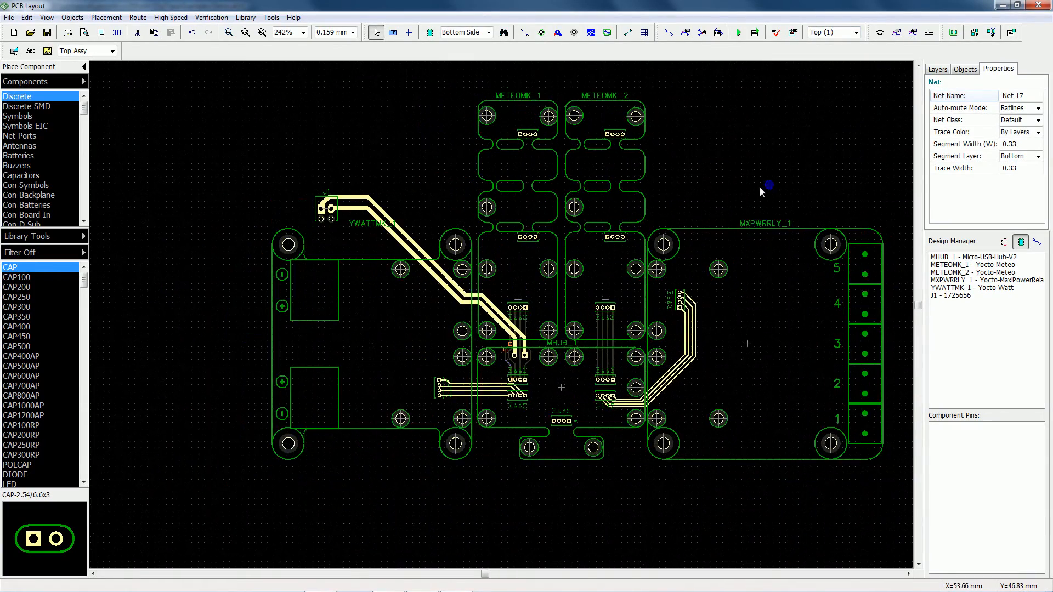
right_drag(761, 188, 739, 199)
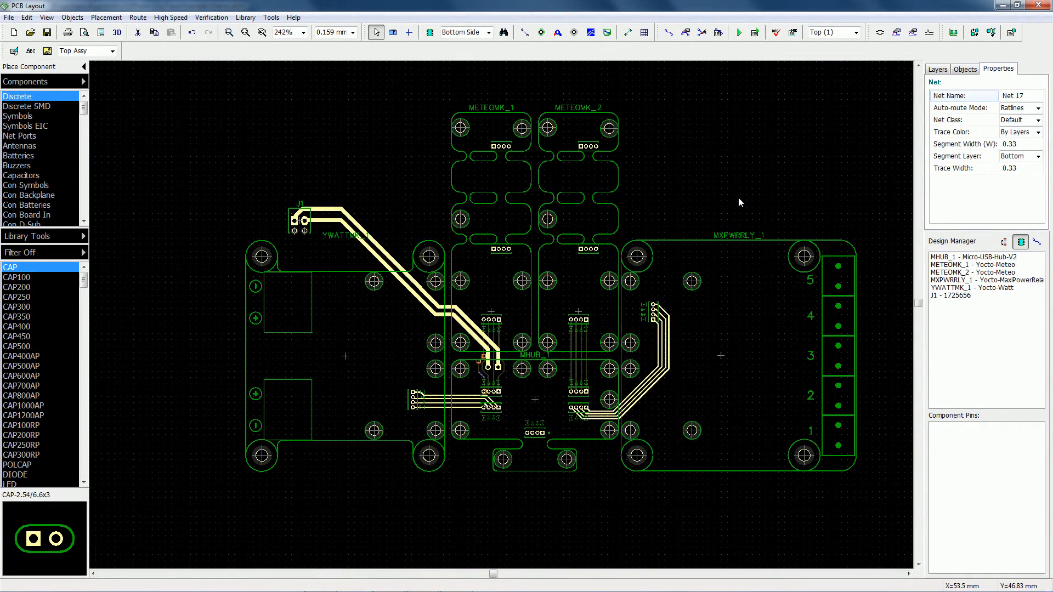
click(211, 17)
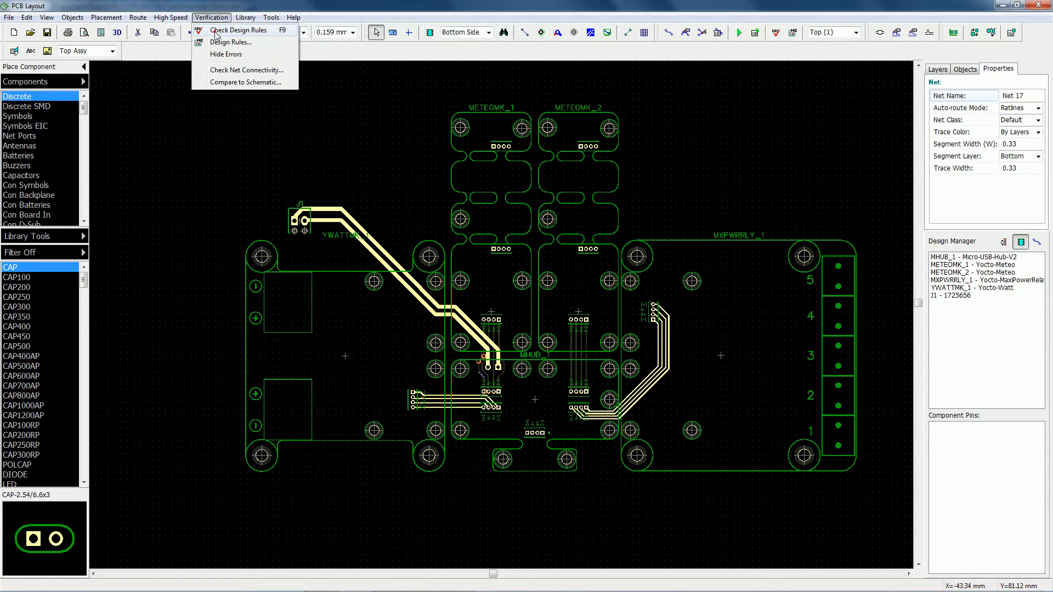
click(238, 30)
click(584, 314)
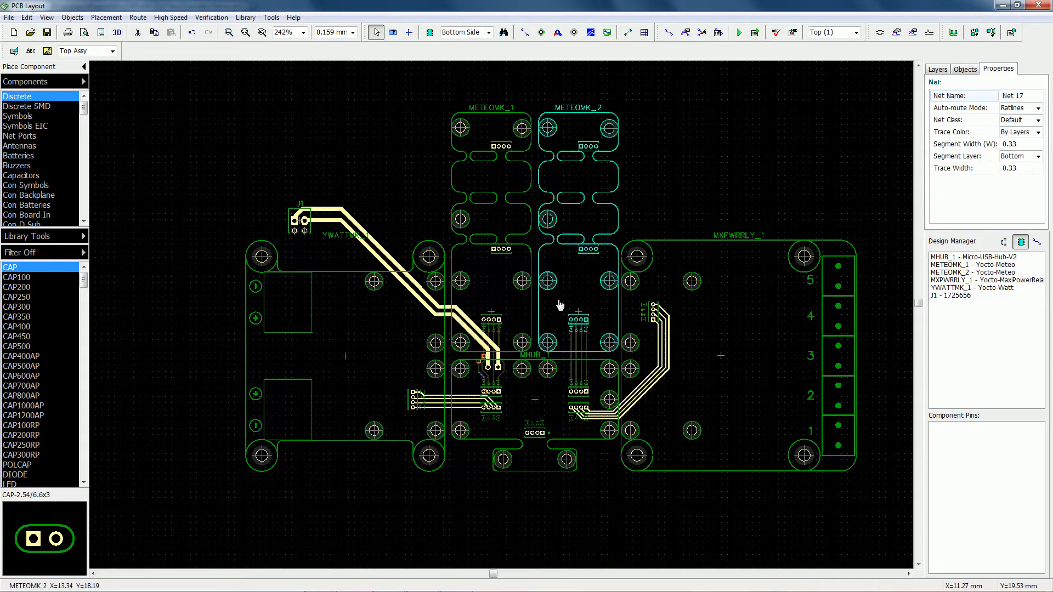
Step: Run the net connectivity check with its default options and dismiss its report
click(211, 17)
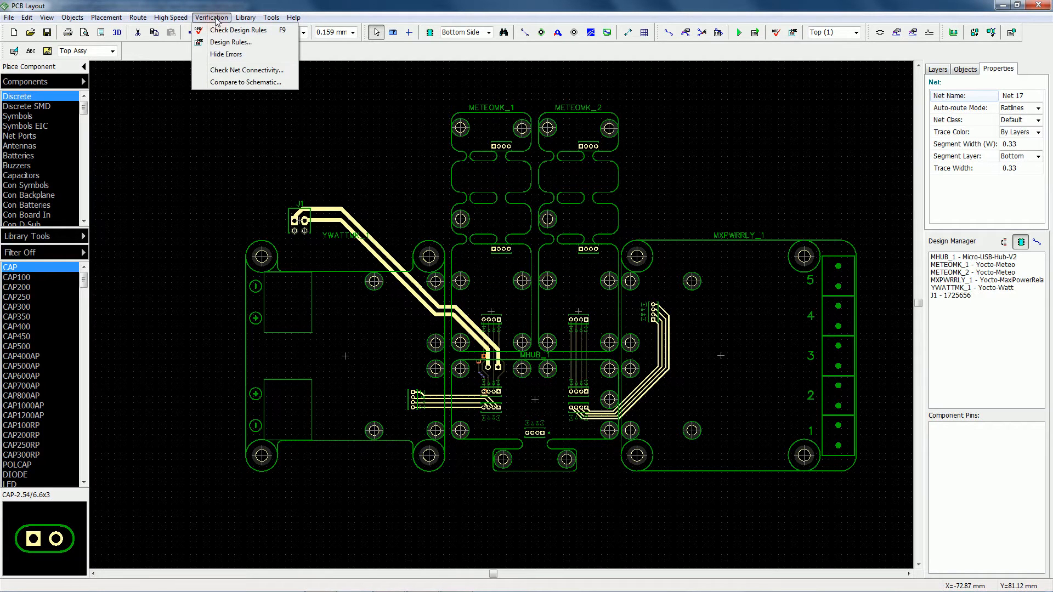
click(212, 70)
click(508, 335)
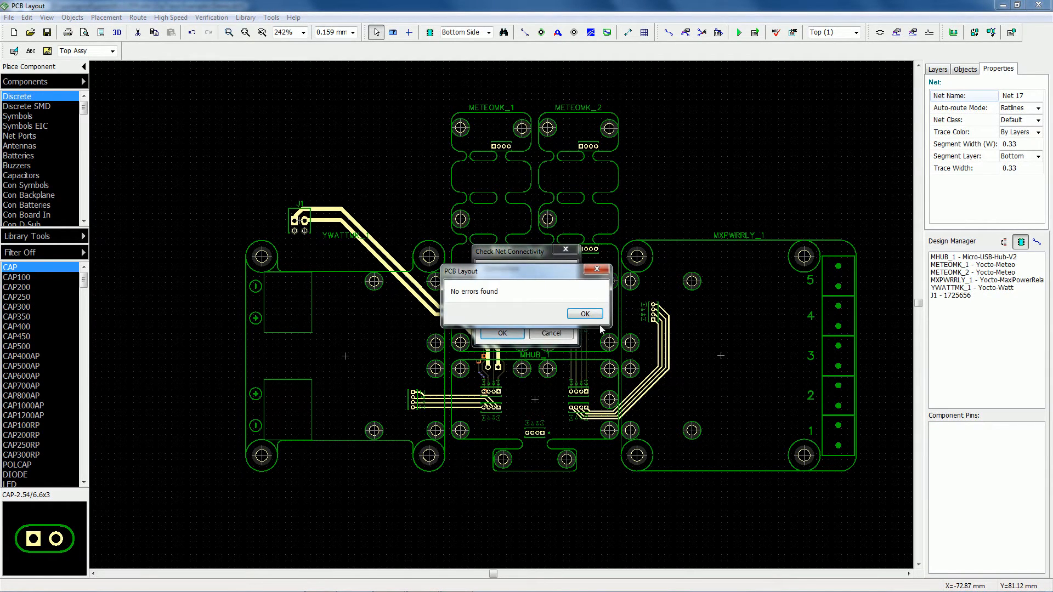
click(585, 314)
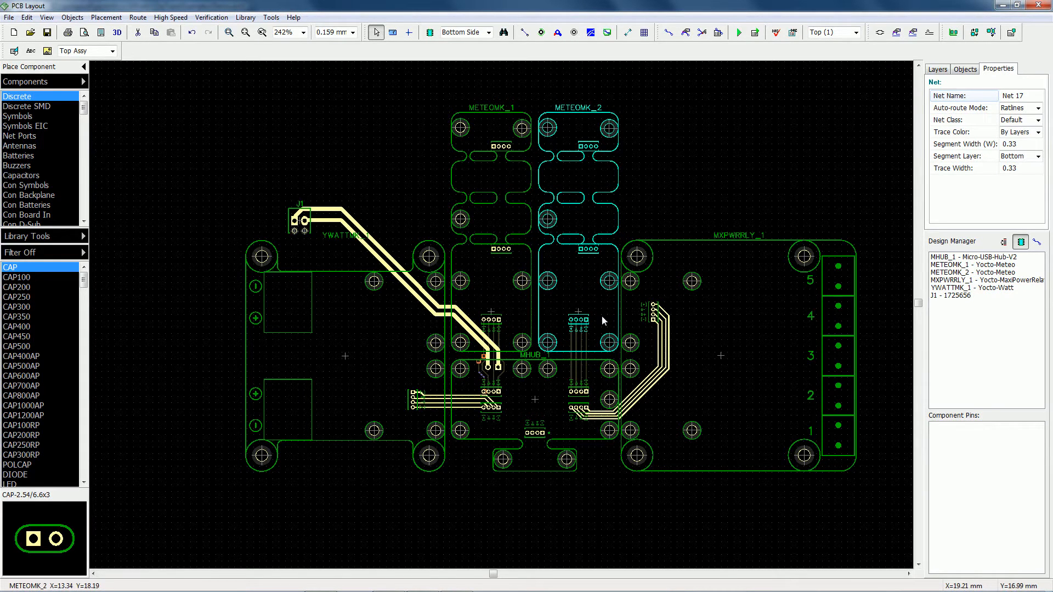
click(604, 321)
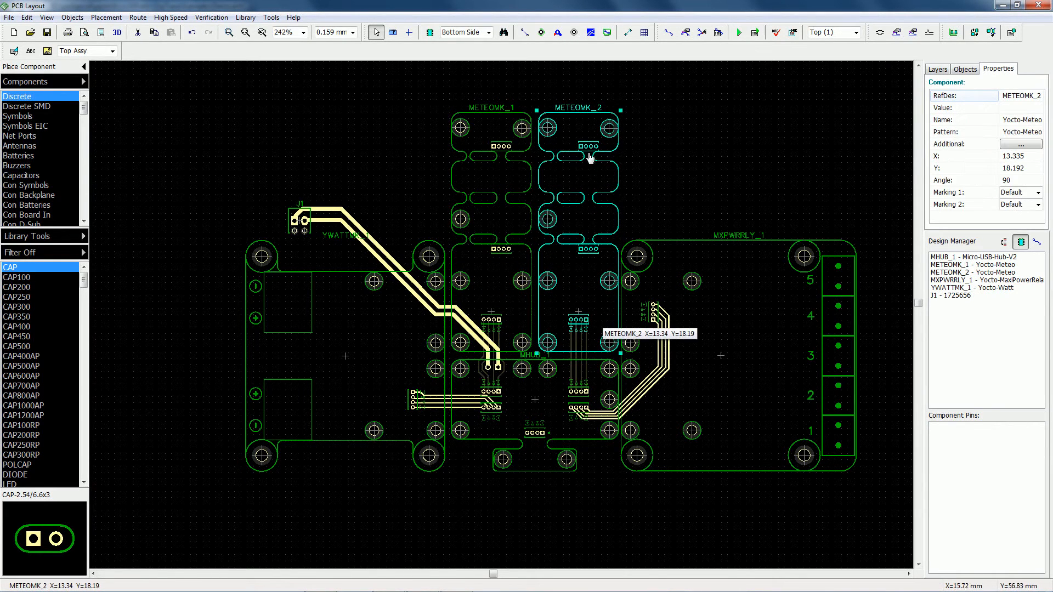
Step: Draw a rectangular board outline about 160 by 75 mm on a 5 mm grid, enclosing J1, YWATTMK_1, the hub and MXPWRRLY_1
click(606, 34)
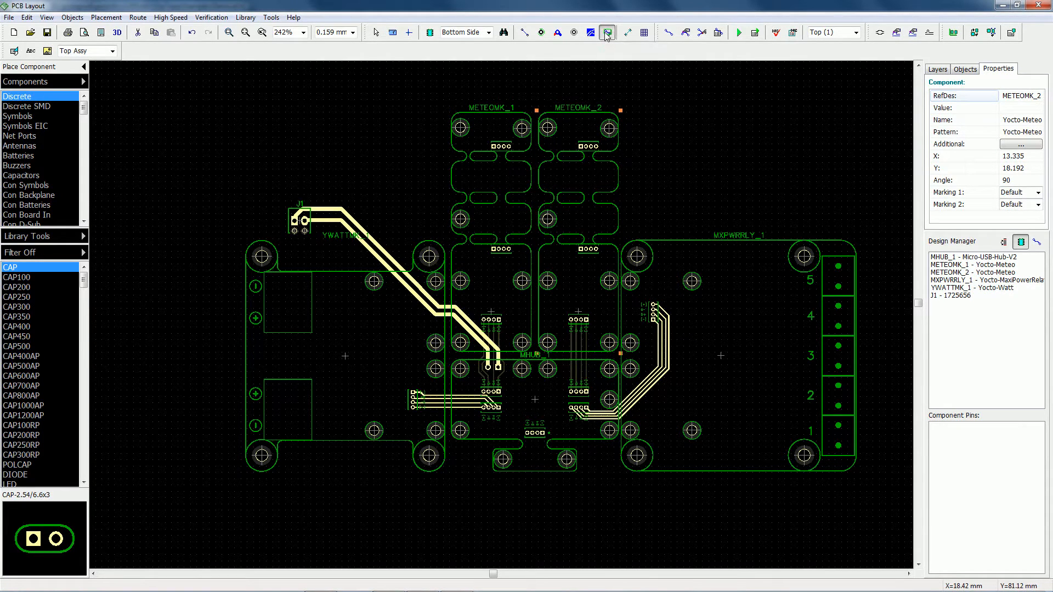
click(333, 32)
drag(333, 32, 290, 28)
text(5)
click(226, 185)
click(866, 186)
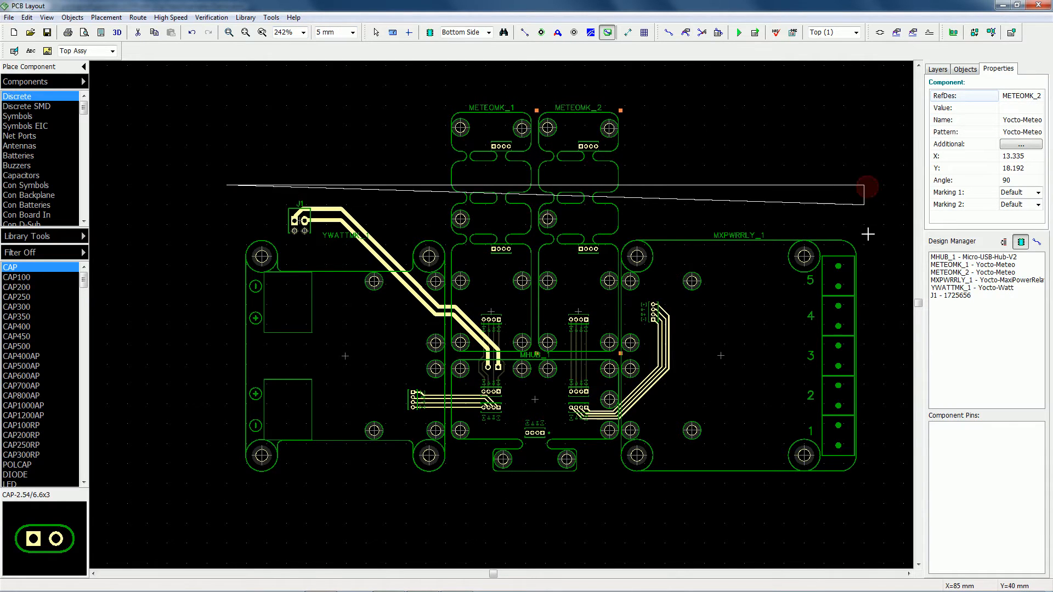
click(865, 482)
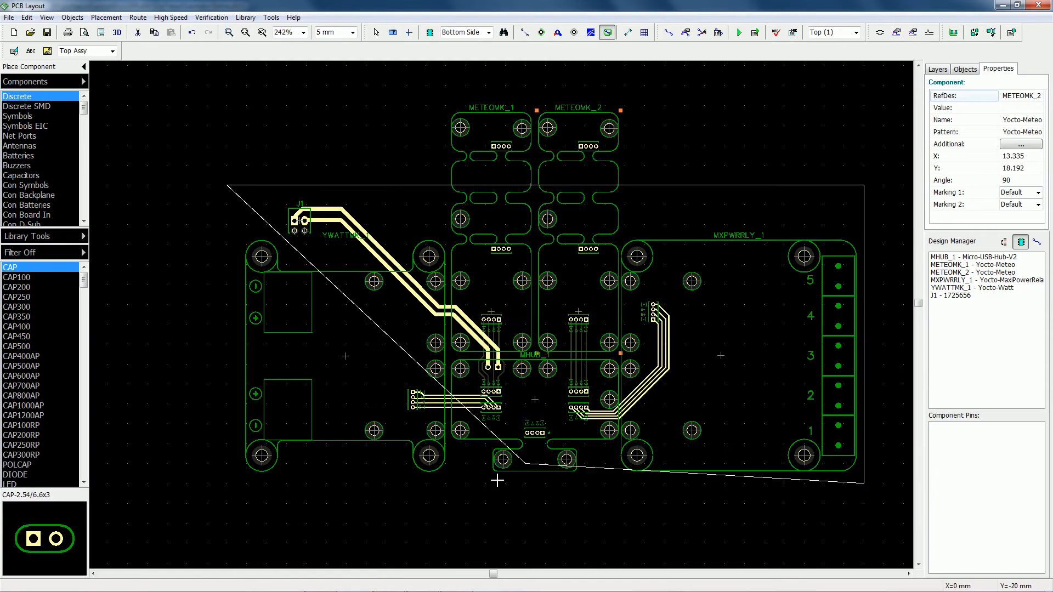
click(224, 483)
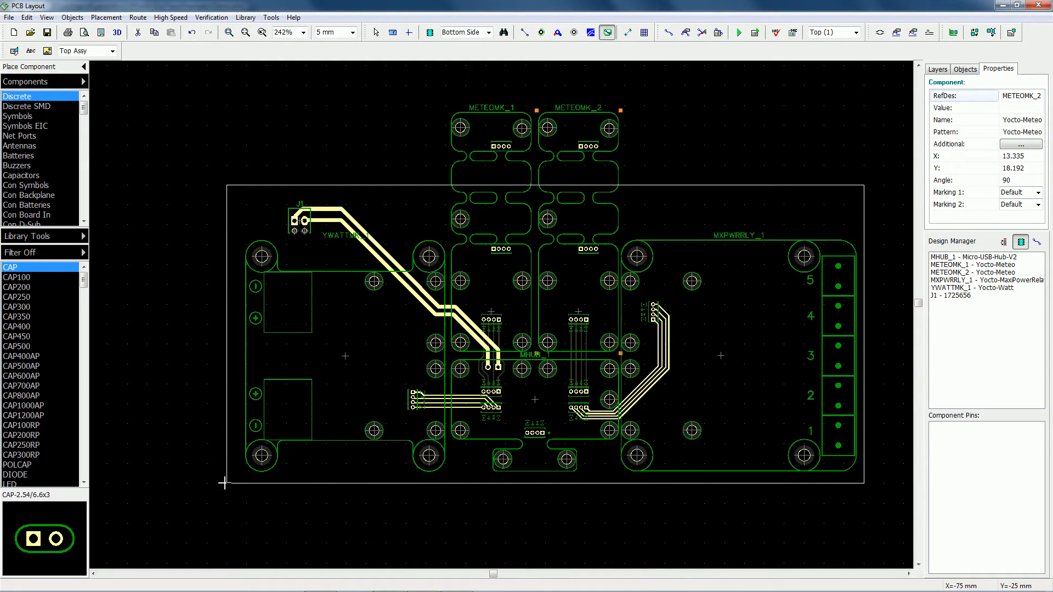
click(227, 184)
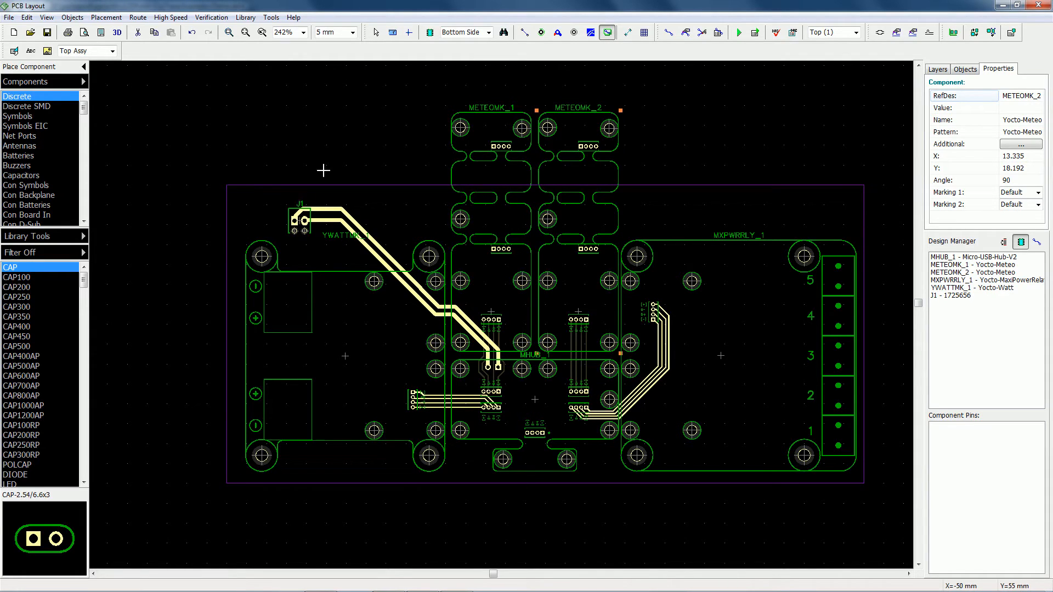
Step: Set the grid to 1 mm and lower both upper corners of the board outline to Y = 46 mm
click(377, 34)
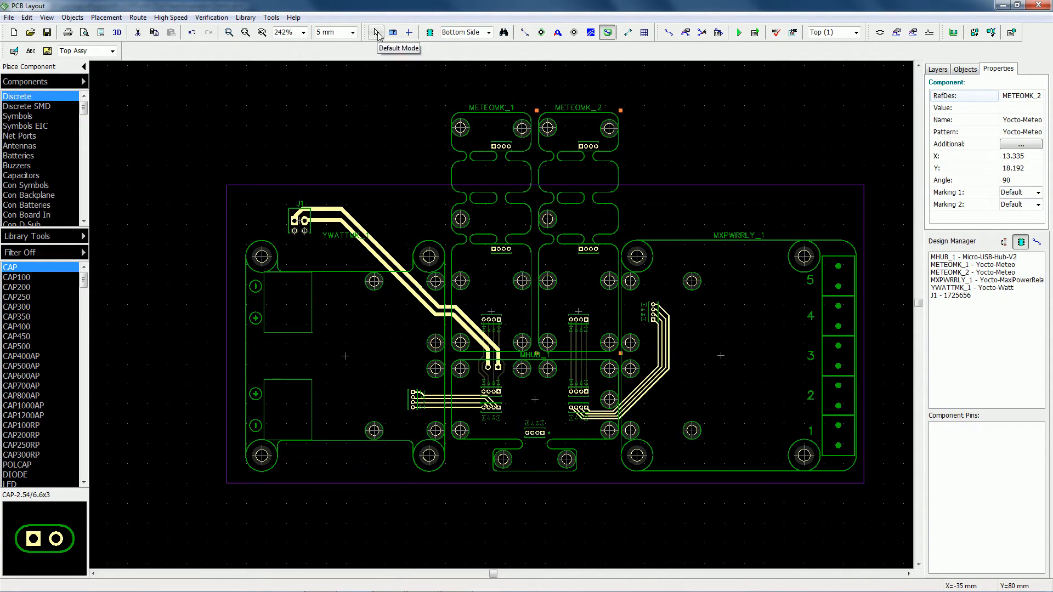
drag(322, 32, 312, 32)
text(1)
key(Tab)
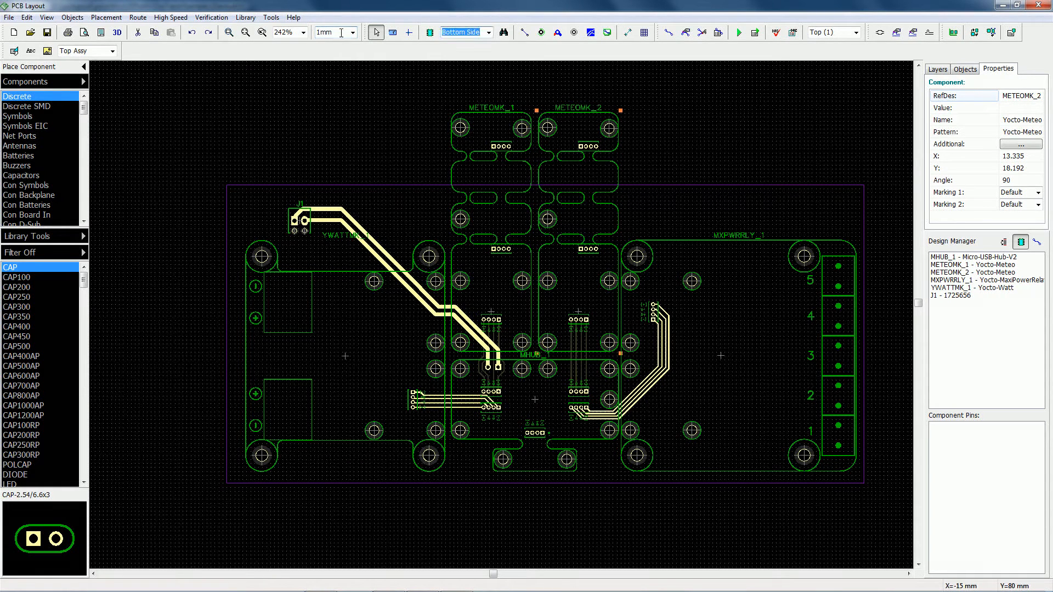
drag(863, 185, 864, 201)
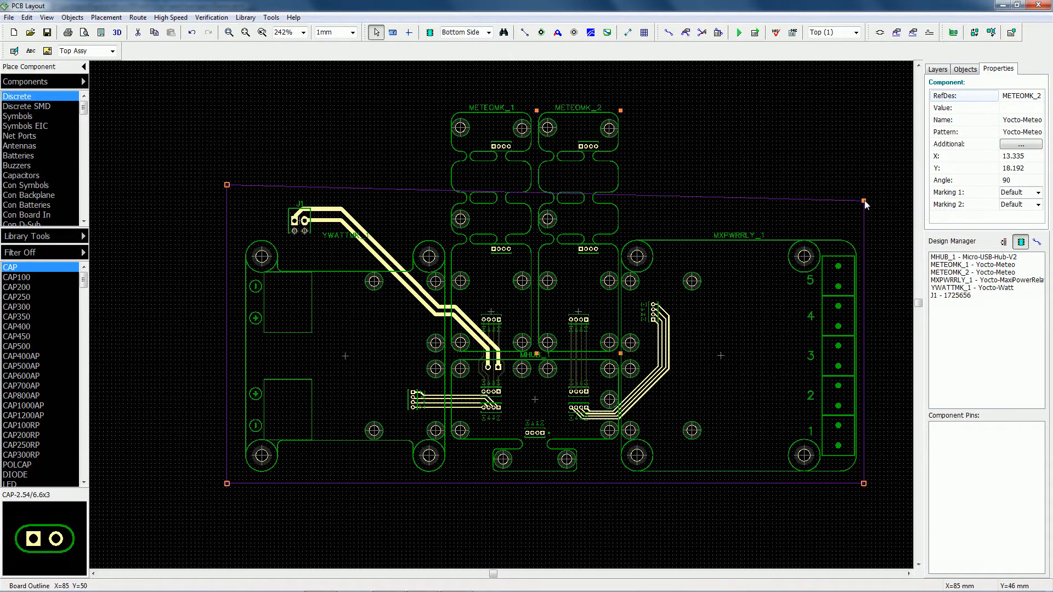
click(225, 186)
drag(226, 185, 228, 201)
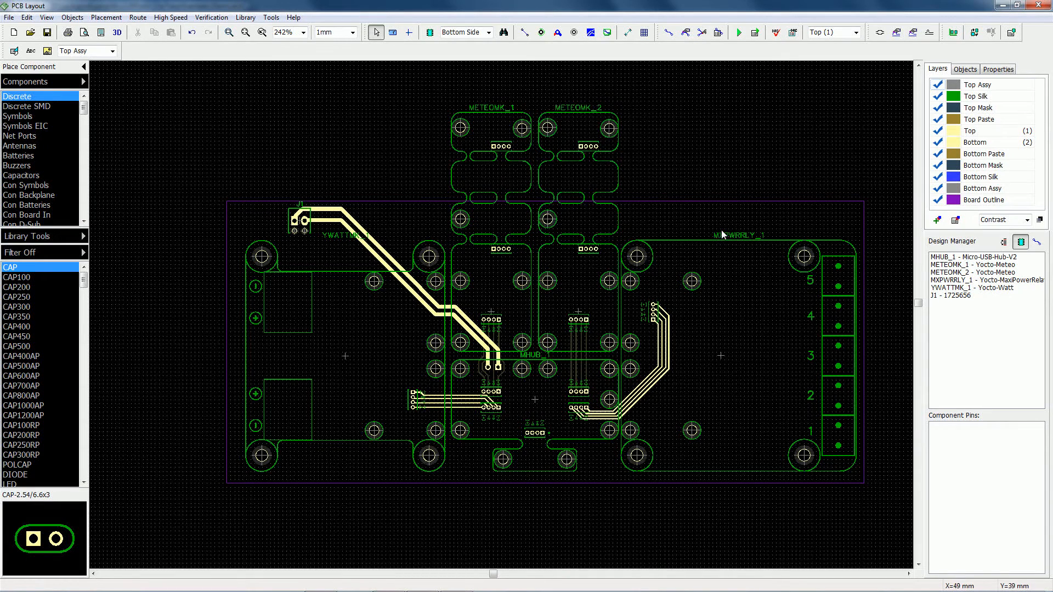
Step: Widen the board outline by moving its right corners to X = 87 mm and its left corners to X = -77 mm
drag(864, 201, 872, 201)
drag(864, 482, 872, 483)
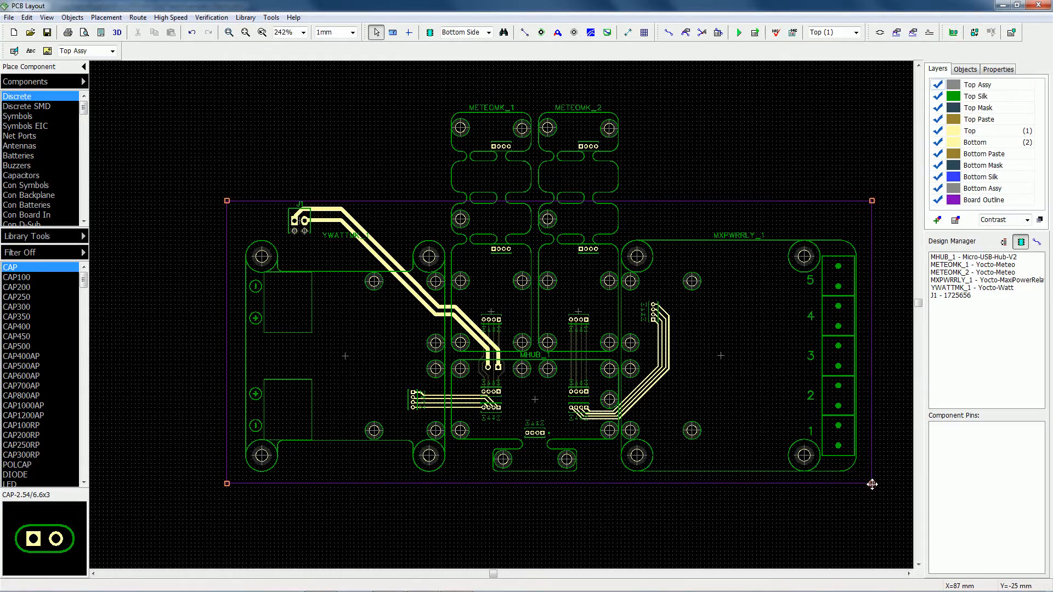
drag(226, 201, 219, 201)
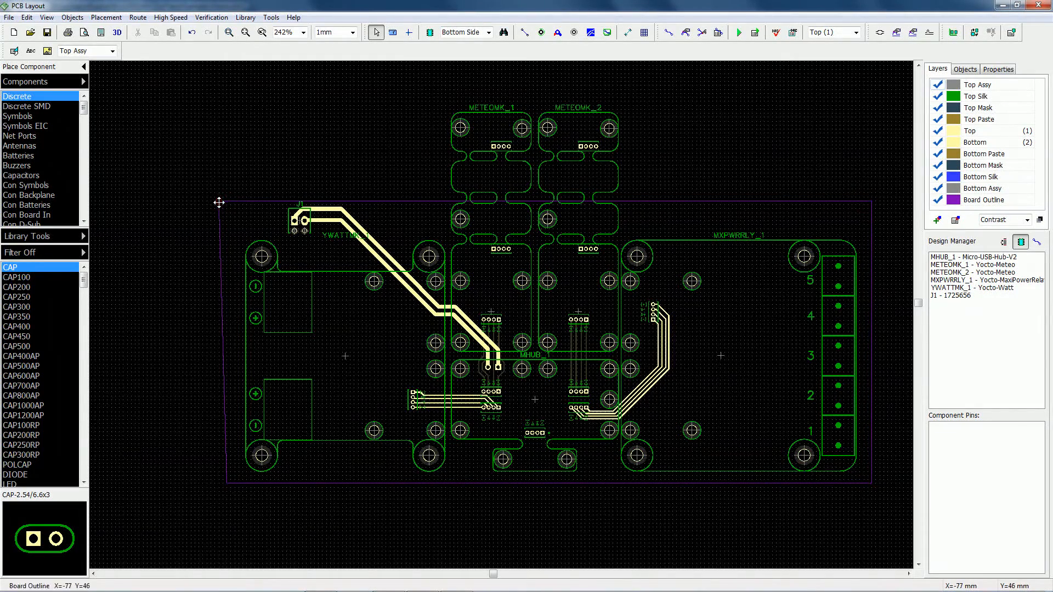
drag(227, 484, 219, 483)
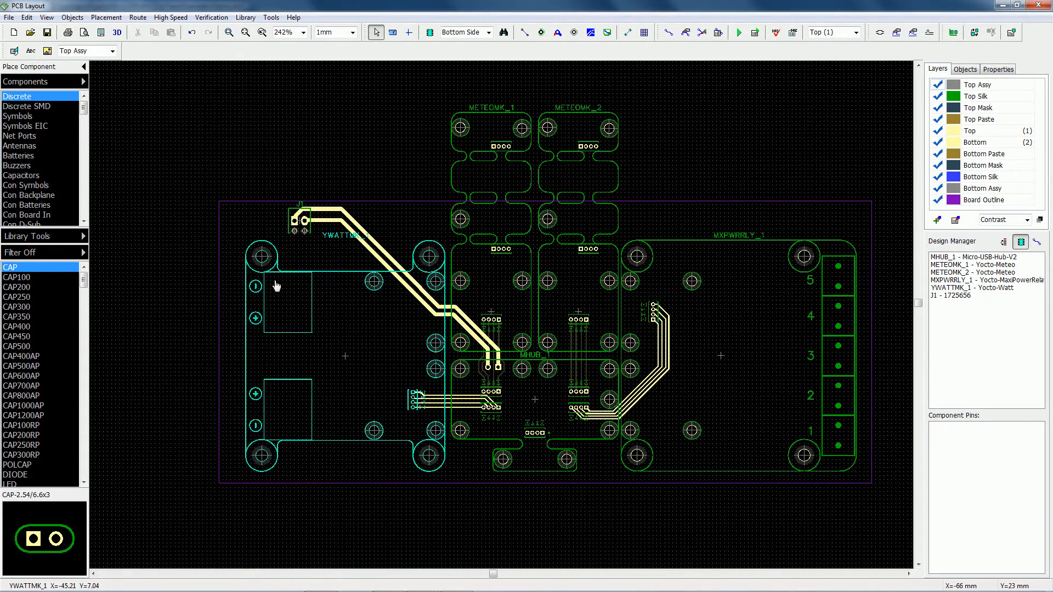
Step: Open the 3D preview of the board, accepting the list of attached 3D models
click(271, 18)
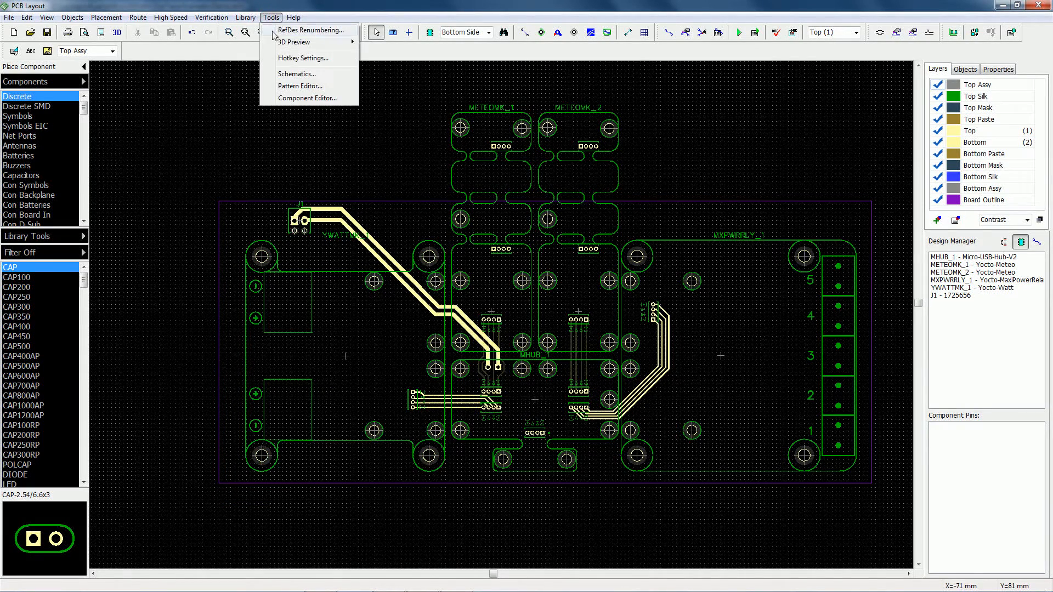
mouse_move(278, 42)
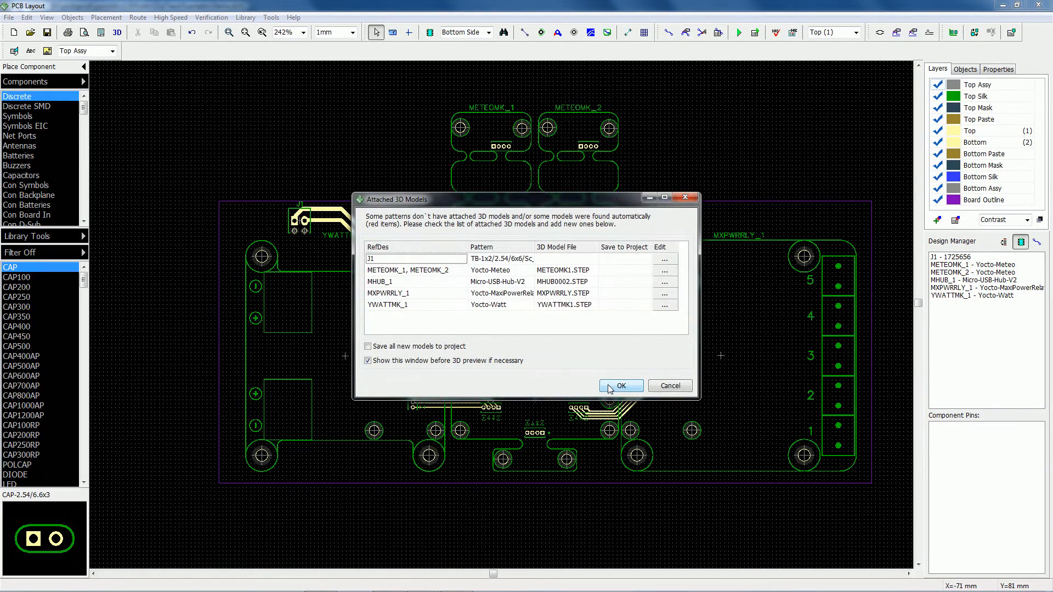
click(609, 387)
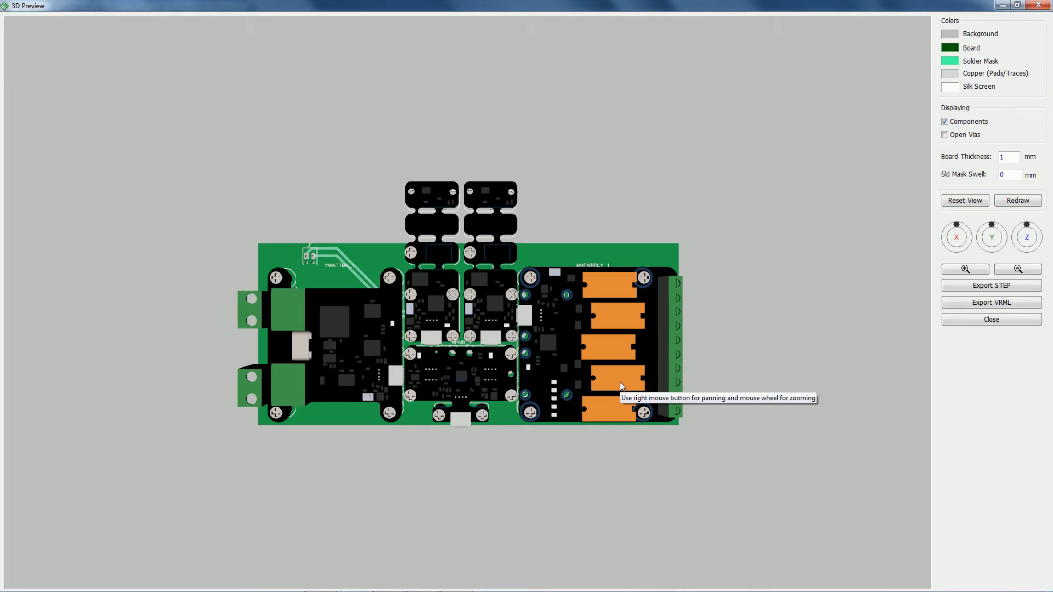
Step: Set the board thickness to 1.6 mm in the 3D preview, then close the preview
drag(509, 415, 503, 325)
click(1008, 158)
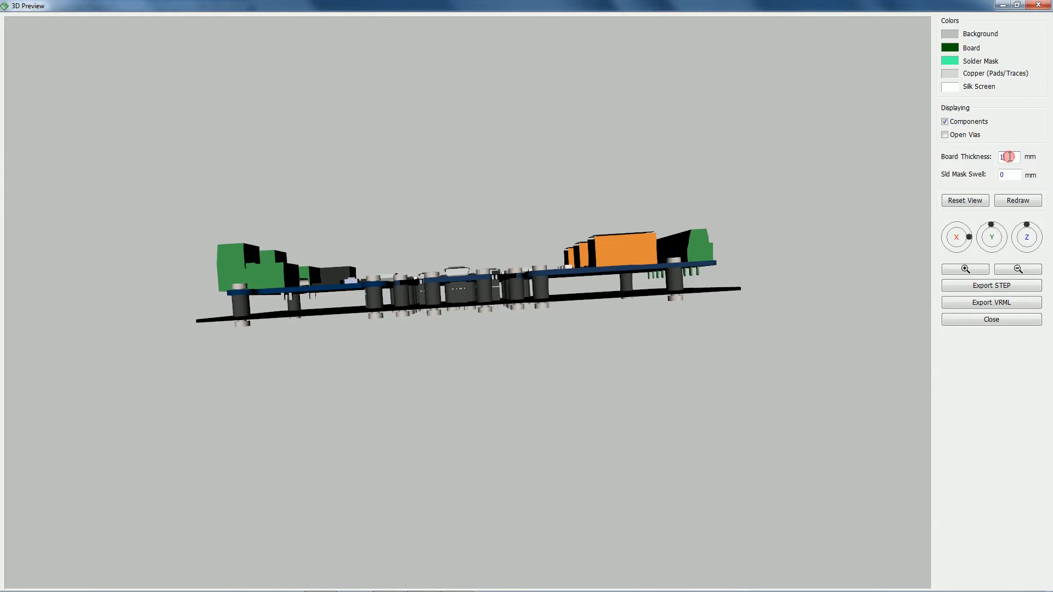
key(Tab)
drag(519, 251, 602, 294)
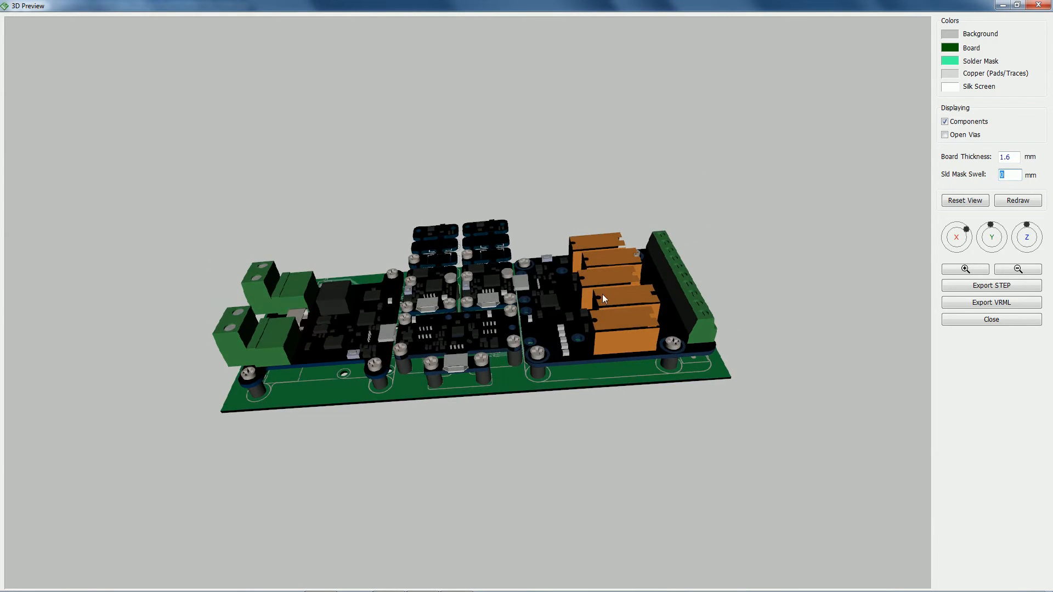
drag(717, 359, 628, 360)
drag(369, 371, 460, 366)
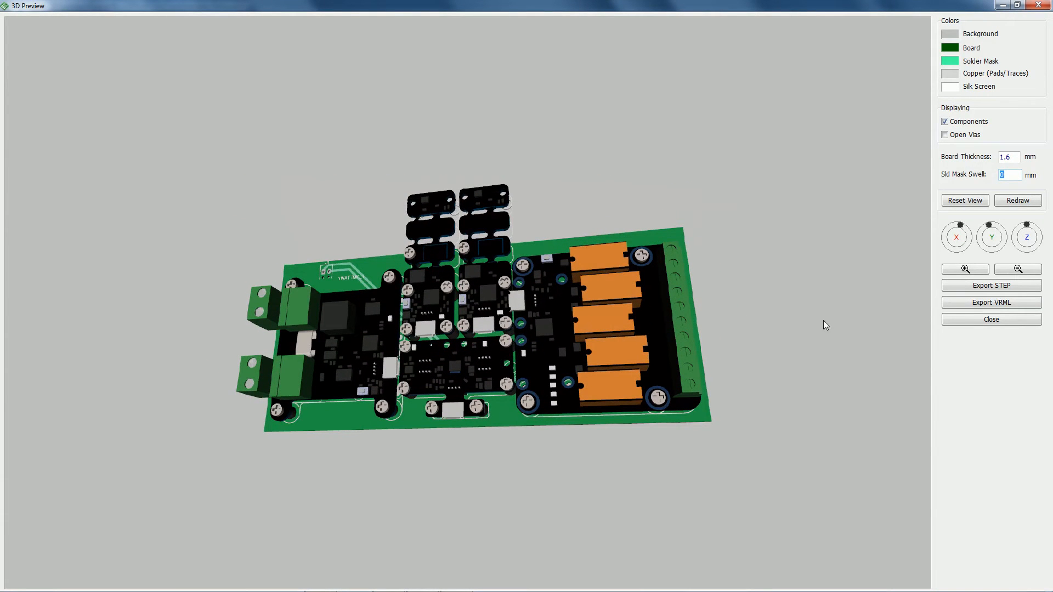
click(980, 323)
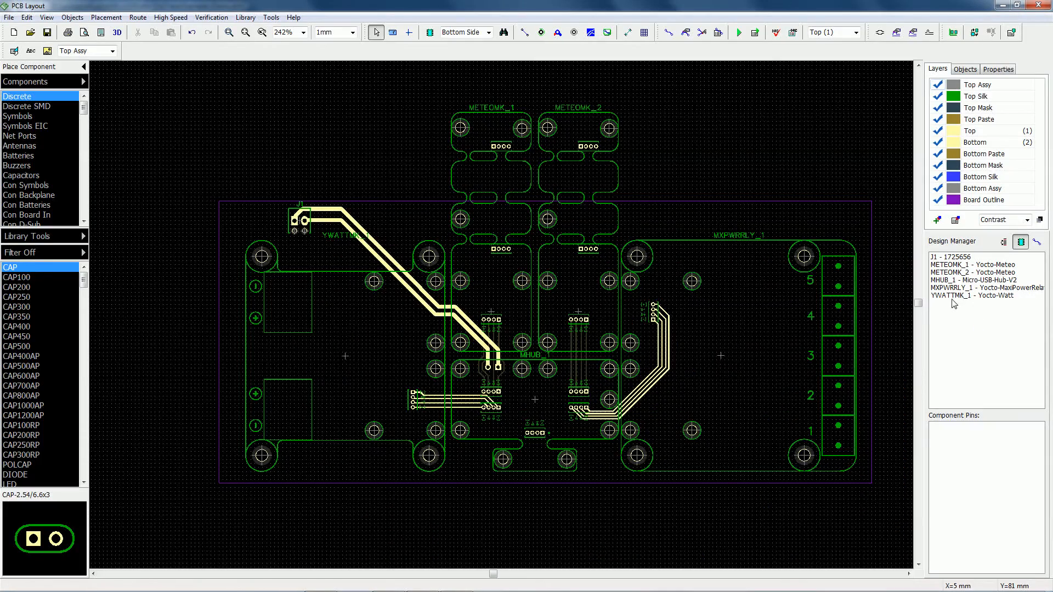
Step: Save the PCB layout as Demo in the Examples folder, in DipTrace .dip format
click(47, 32)
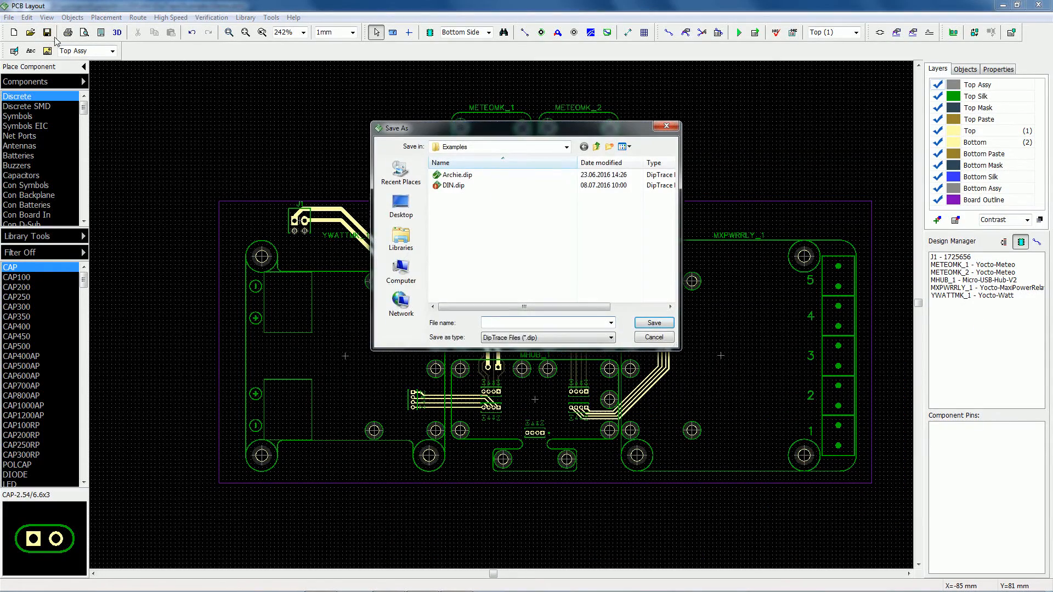
text(Demo)
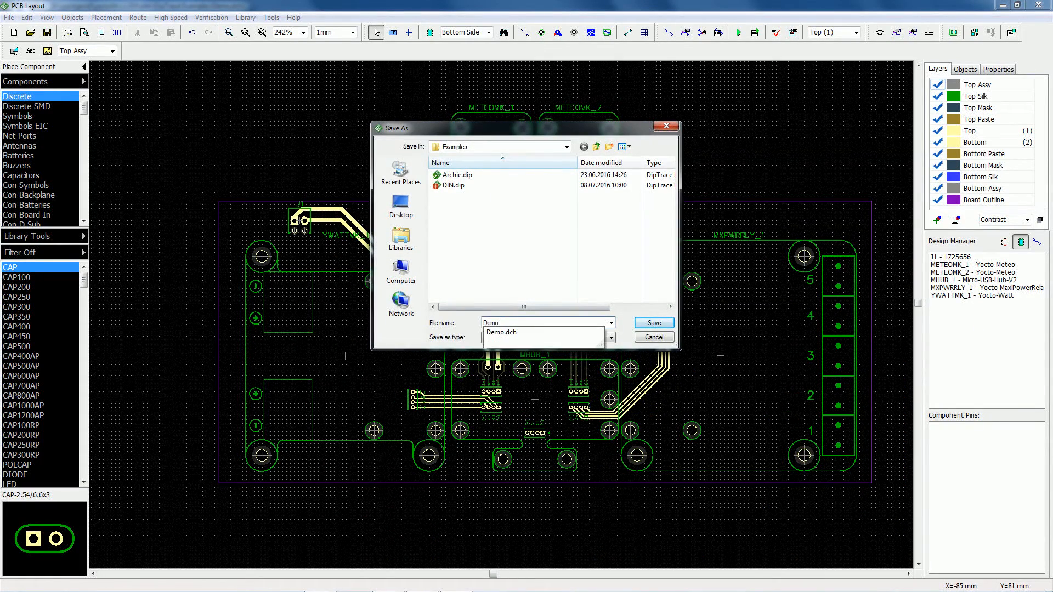
key(Tab)
click(655, 323)
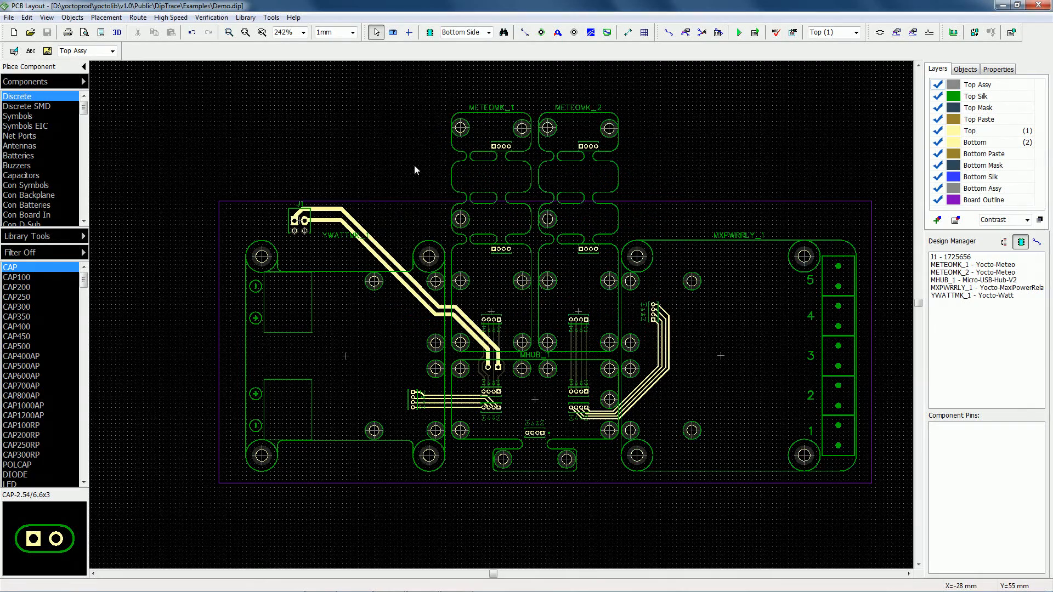
Step: Open the PCB order form for the layout and set the quantity to 2 boards
click(9, 19)
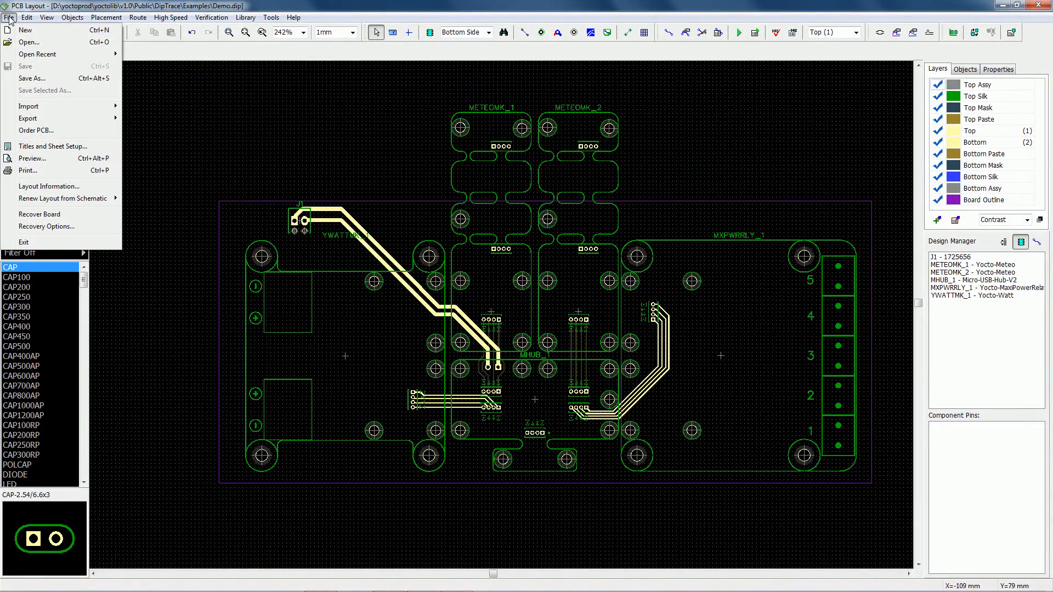
click(36, 132)
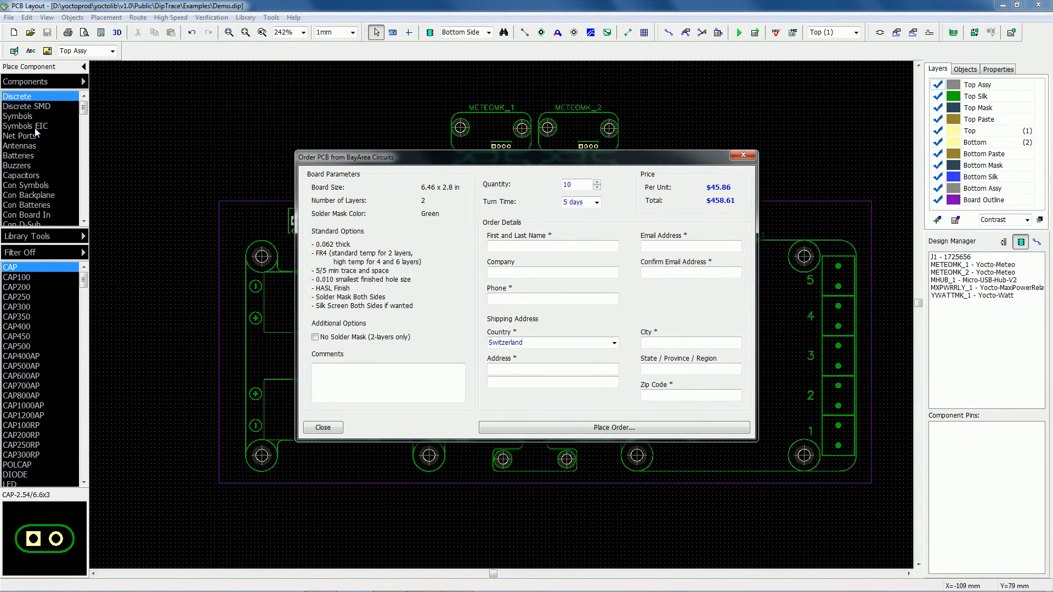
click(596, 188)
click(597, 188)
click(596, 189)
click(597, 188)
click(596, 189)
click(597, 189)
click(596, 188)
click(597, 188)
click(597, 189)
Step: Compare the order price at turn times of 10, 5 and 4 days, ending with 5 days selected
click(596, 202)
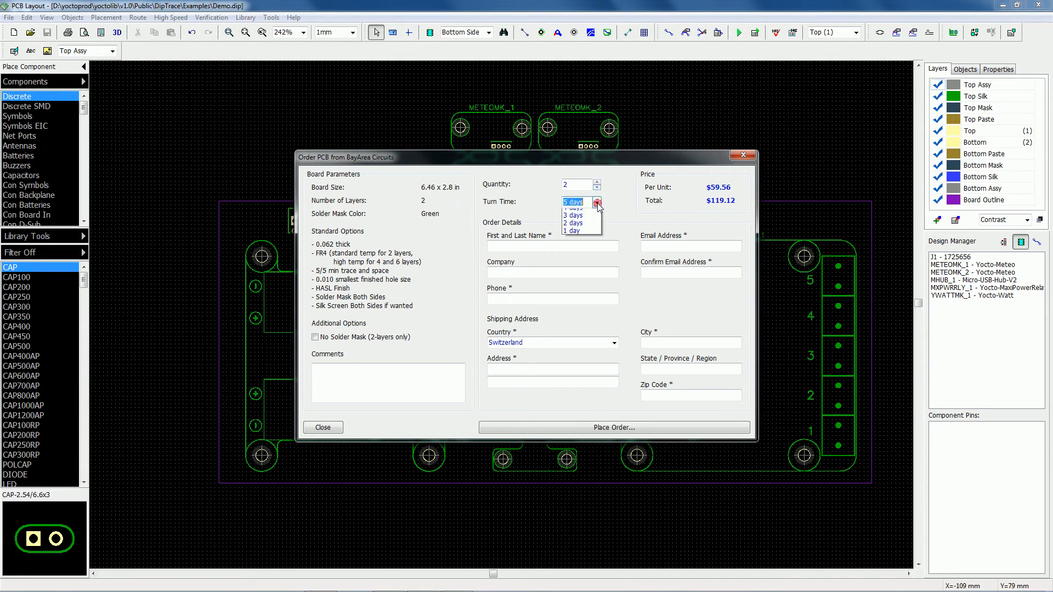
click(598, 215)
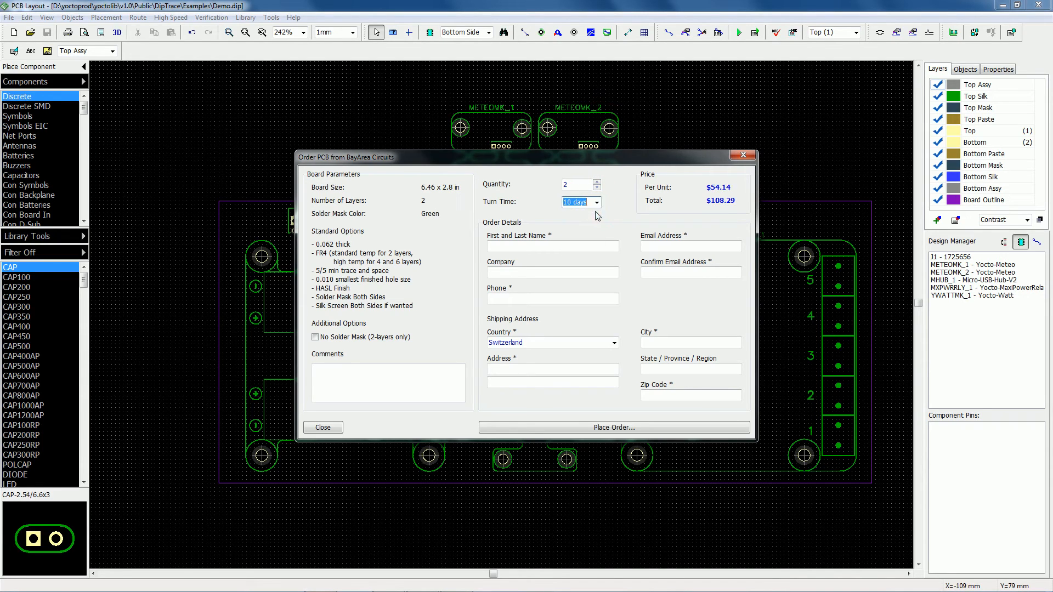
click(597, 202)
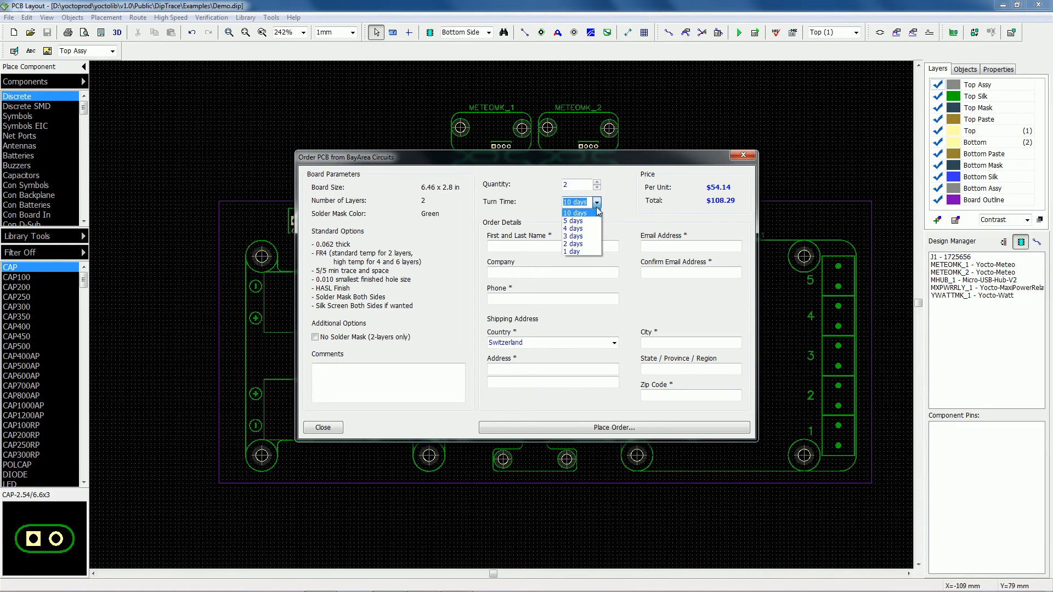
click(575, 221)
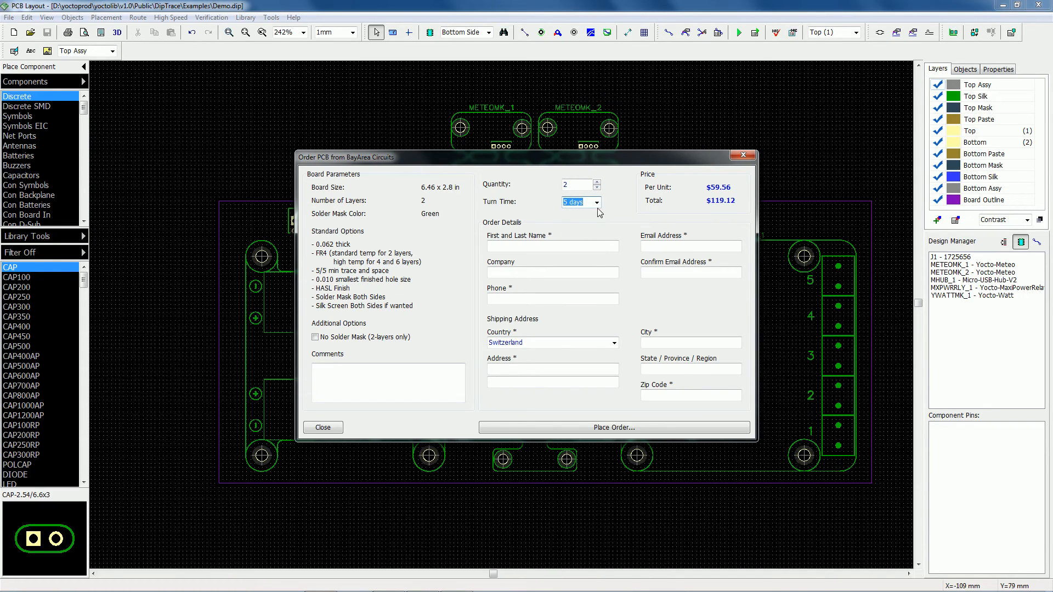
click(596, 203)
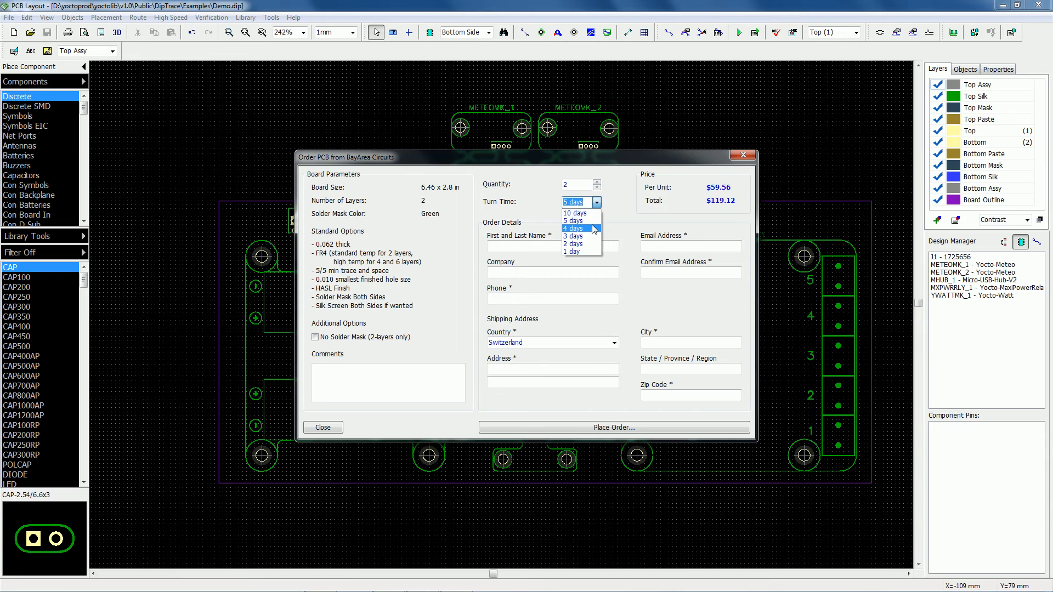
click(594, 228)
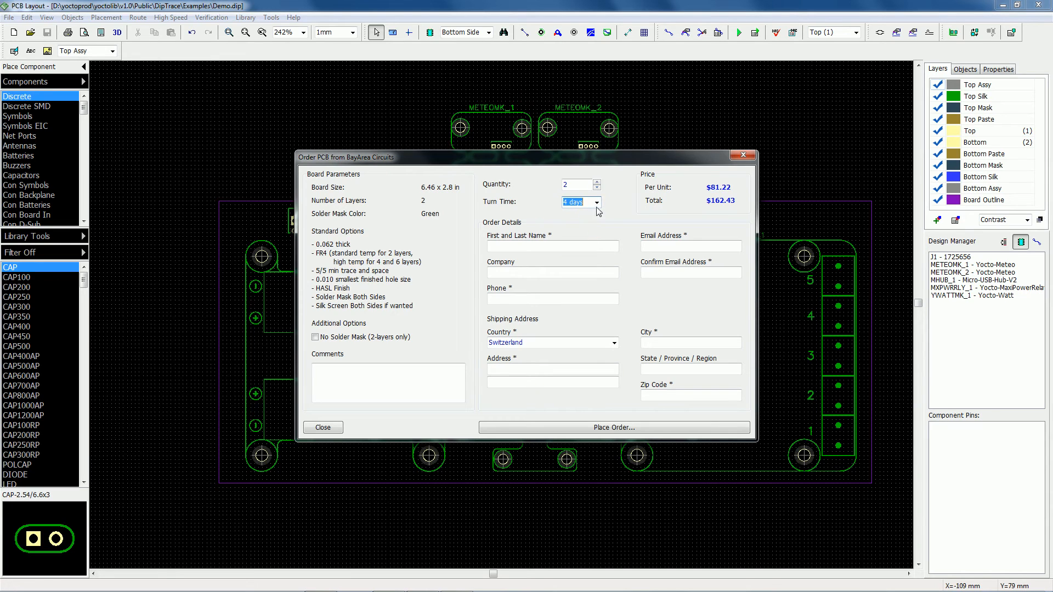
click(596, 203)
click(597, 223)
Step: Enter Yoctopuce as the company in the order details
click(556, 271)
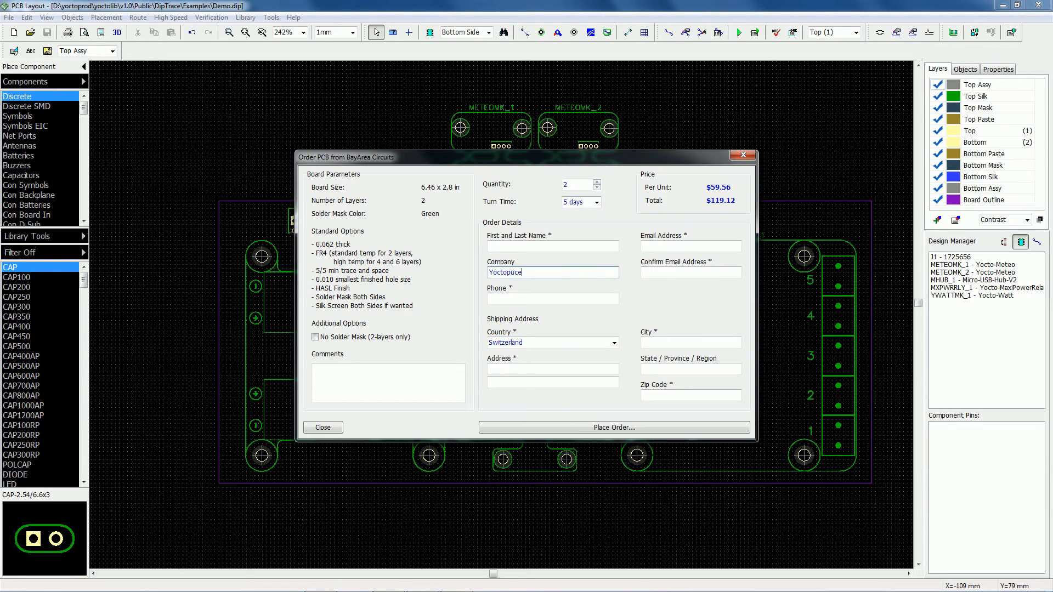
text(Yoctopuce)
click(447, 380)
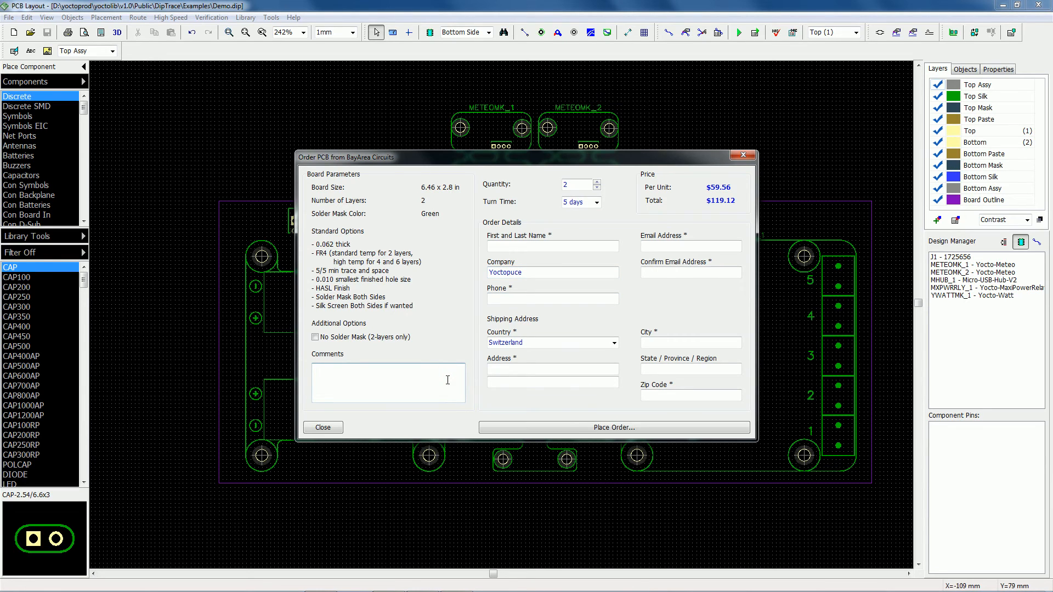